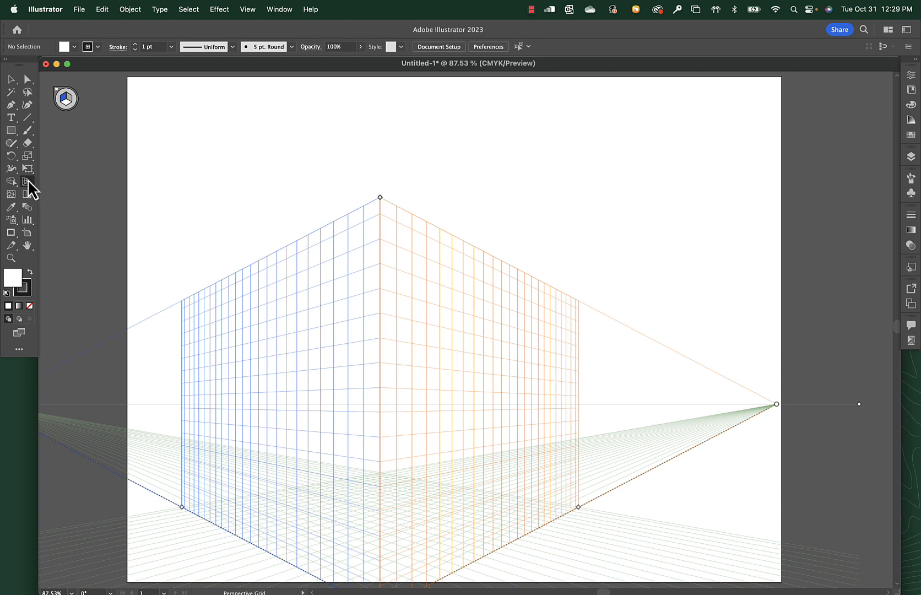
Set the perspective grid to the two-point preset [2P-Normal View].
left_click(28, 180)
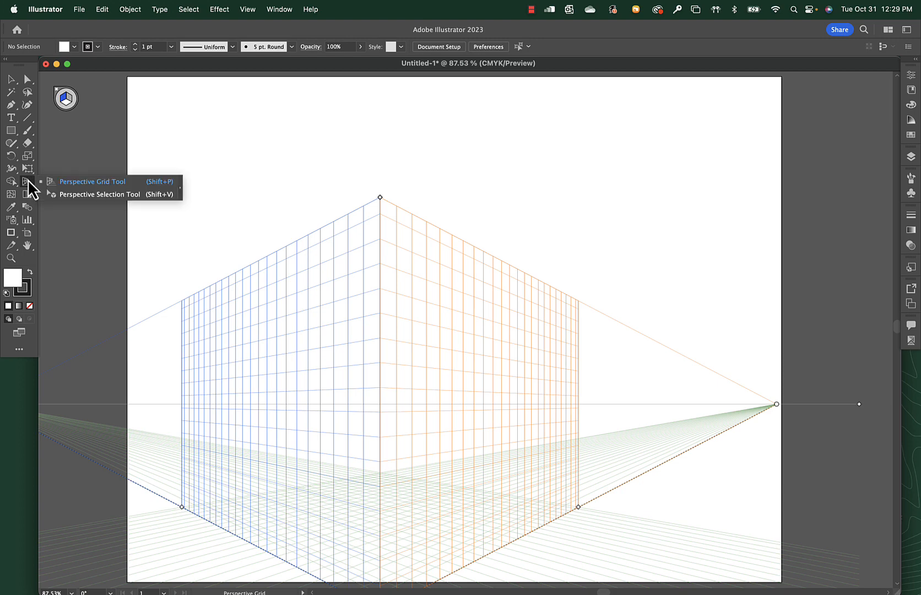
left_click(66, 195)
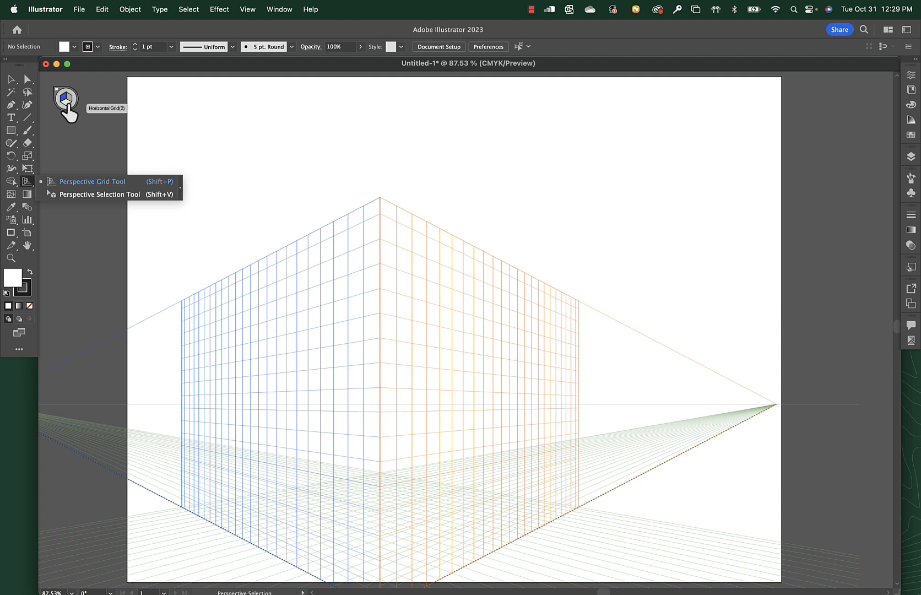
left_click(37, 183)
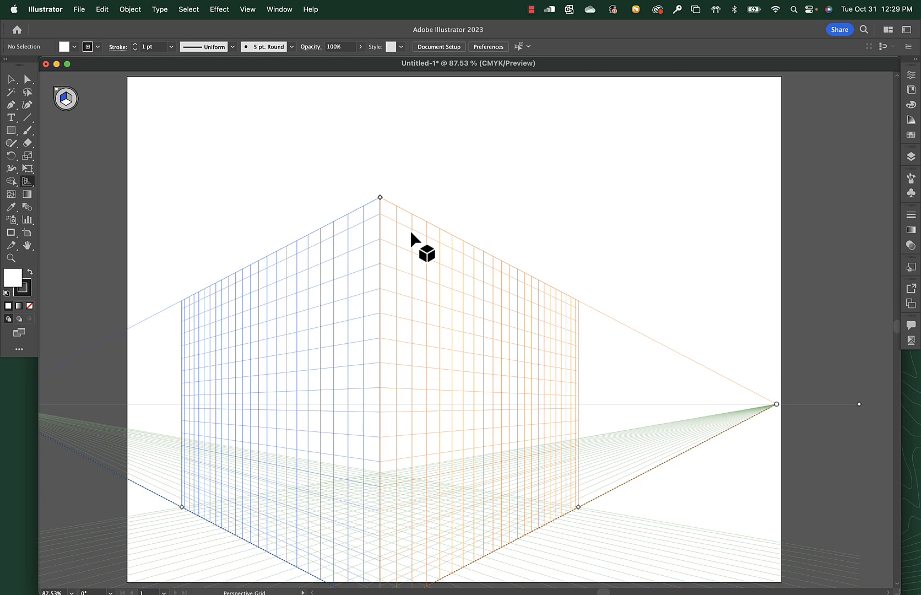
left_click(247, 9)
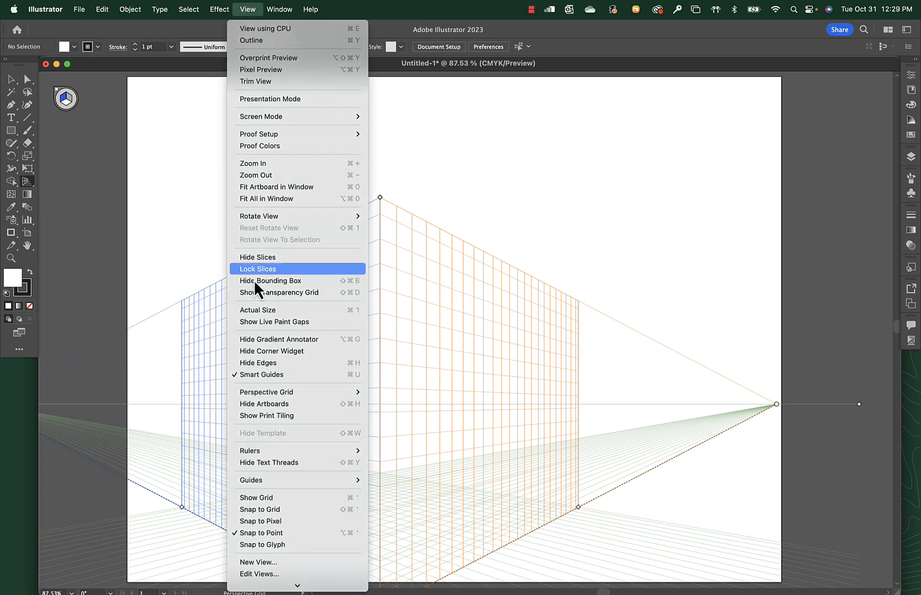
mouse_move(266, 392)
mouse_move(427, 487)
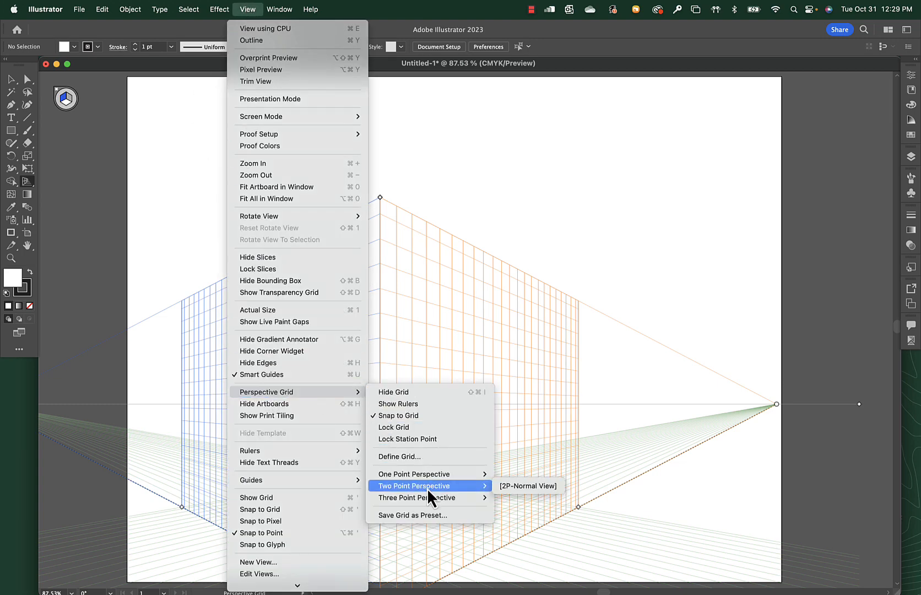
left_click(520, 487)
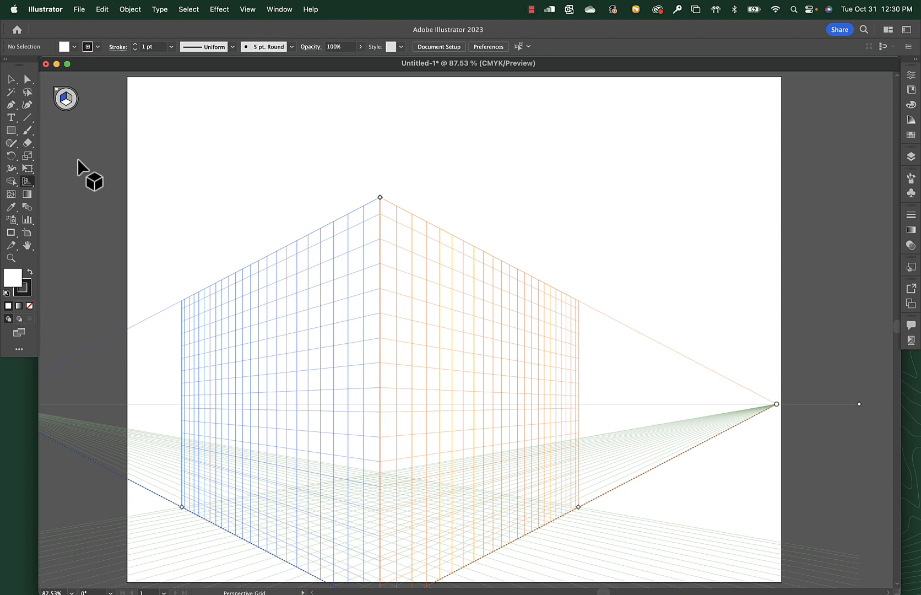
Move the grid's right vanishing point slightly outward, raise the horizon line, and slightly adjust the handle at the foot of the grid's central edge.
left_click_drag(777, 405, 779, 404)
left_click_drag(858, 404, 849, 308)
mouse_move(383, 588)
left_mouse_down()
mouse_move(392, 534)
mouse_move(379, 528)
mouse_move(382, 512)
mouse_move(381, 583)
left_mouse_up()
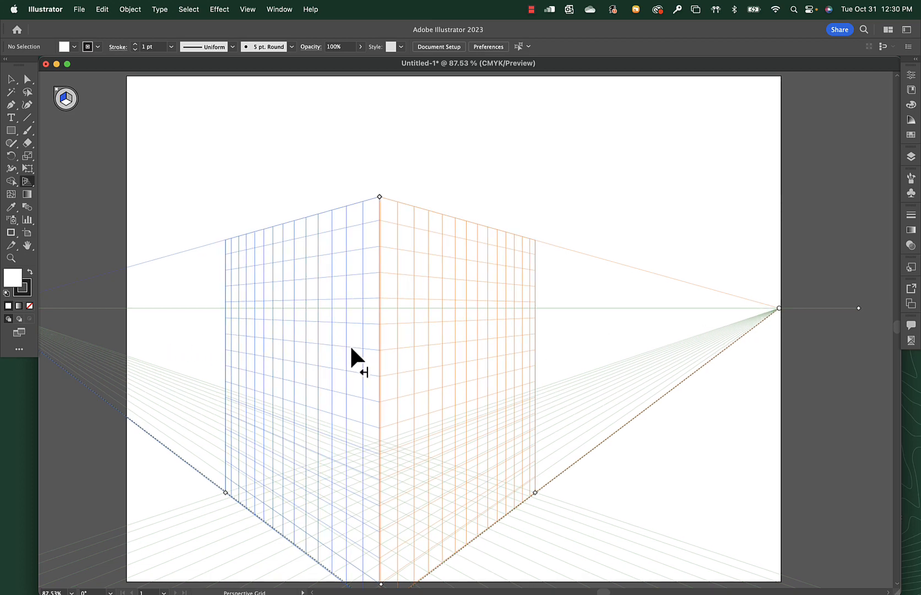
Raise the grid's ground level so its lower central corner sits just above the artboard's lower edge.
key("super+minus")
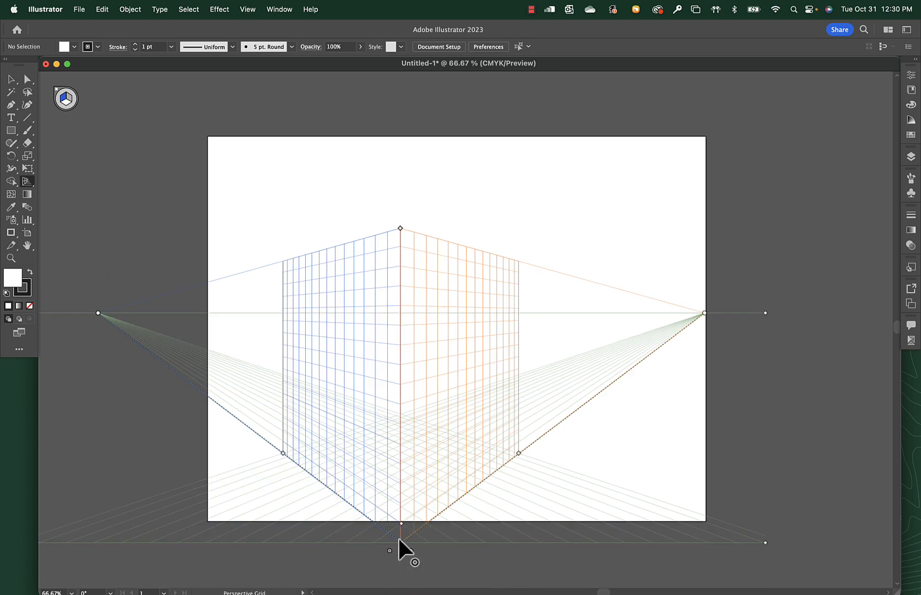
left_click_drag(399, 538, 408, 451)
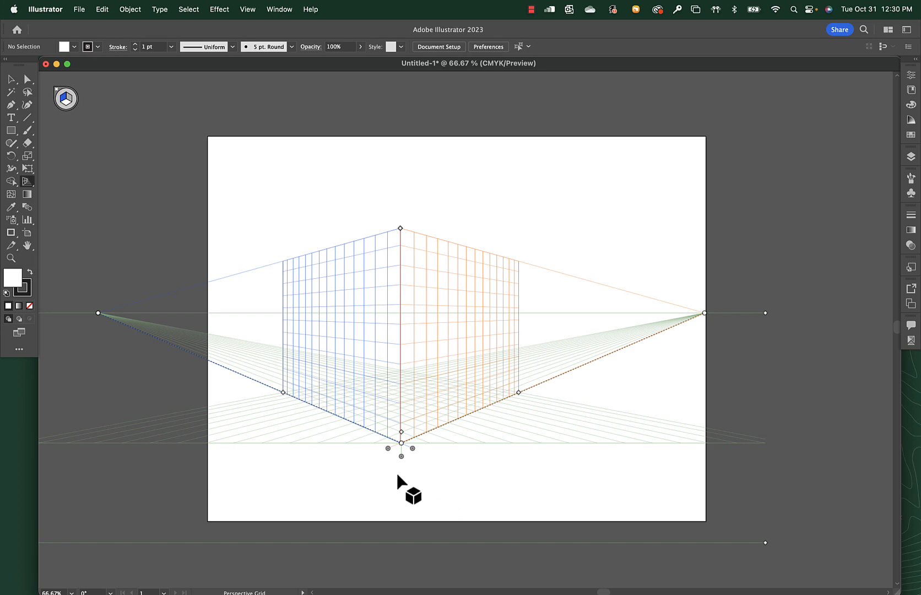
left_click_drag(401, 456, 401, 498)
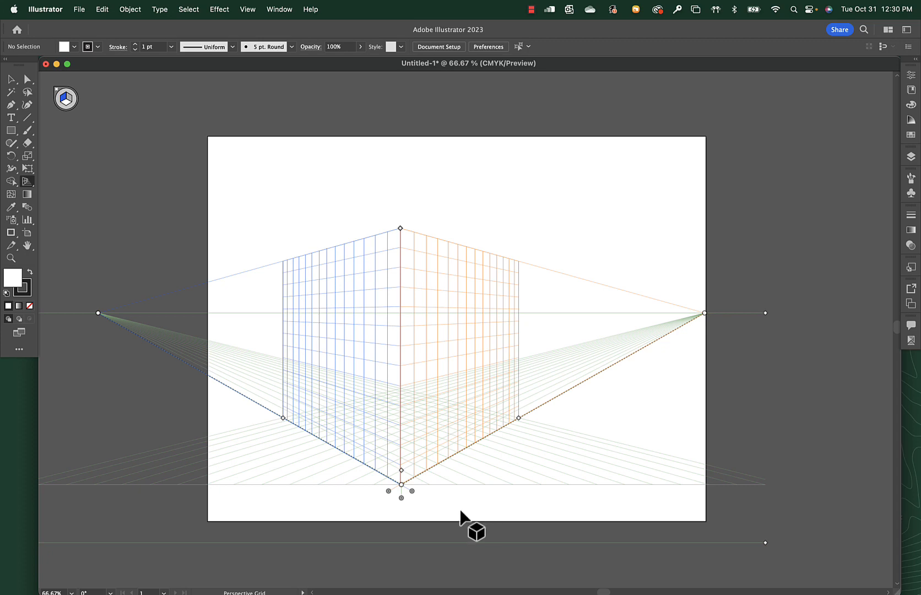
Draw a rectangle about 172 by 138 pt on the left perspective plane, overlapping the orange grid.
left_click_drag(27, 185, 59, 194)
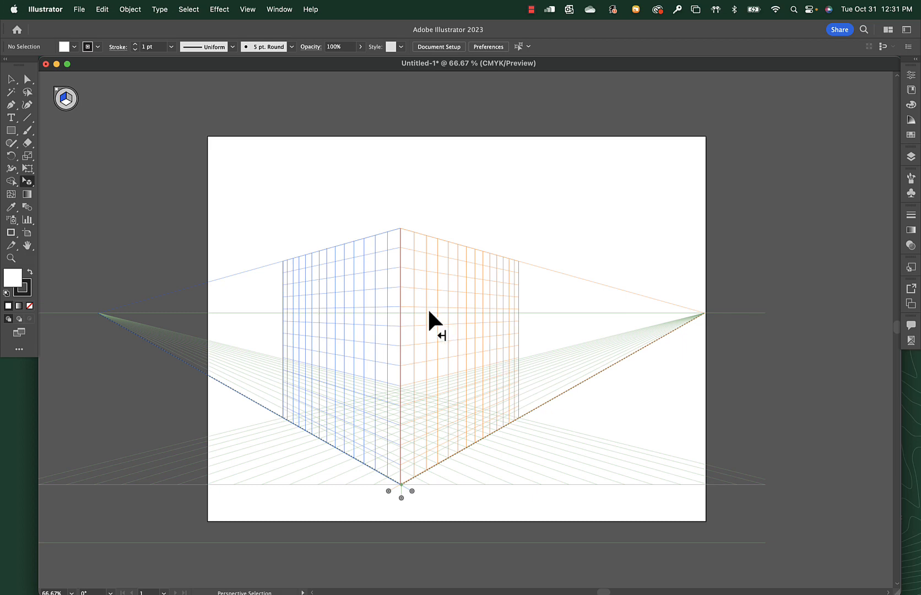
key("m")
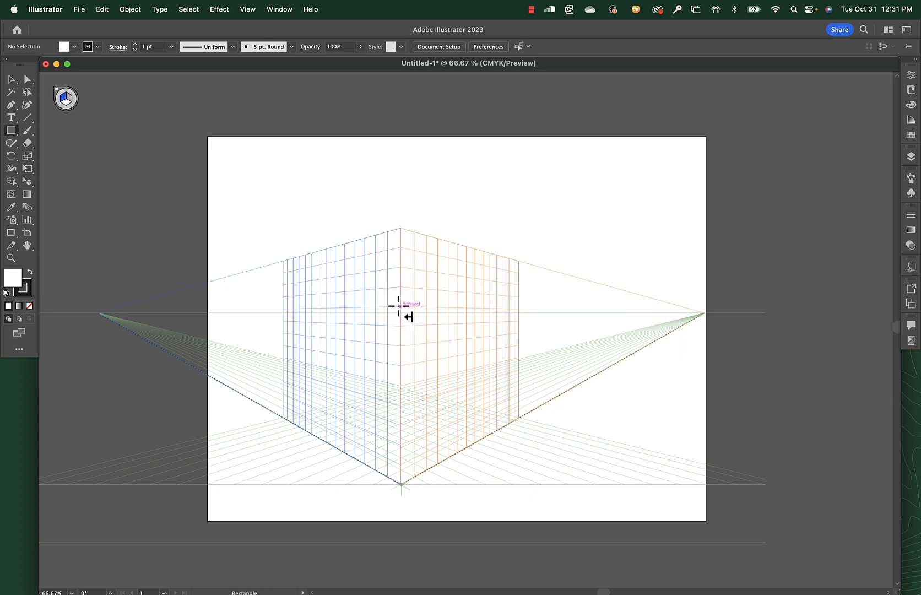
left_click_drag(444, 315, 584, 455)
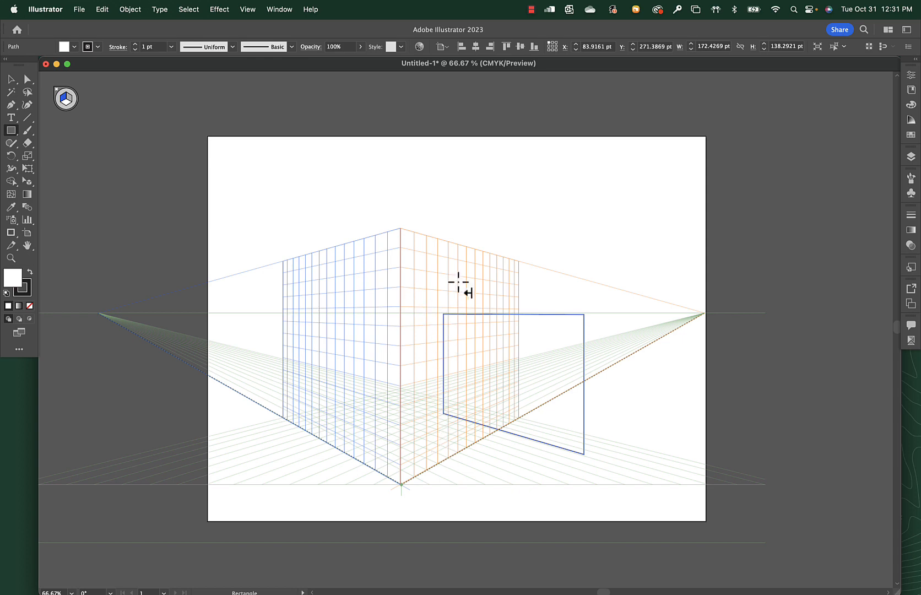
Move the rectangle in perspective onto the blue left wall grid near the central edge, then deselect it.
key("shift+v")
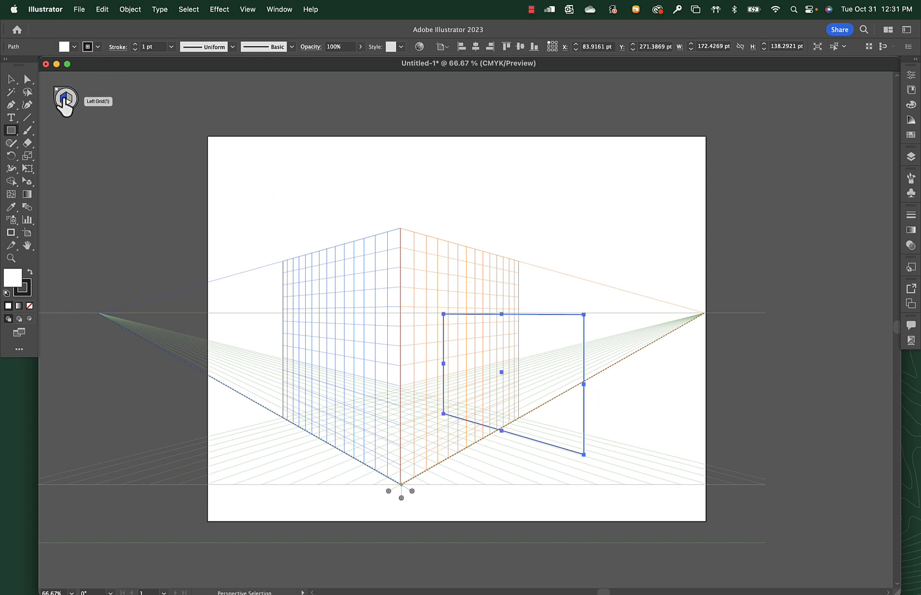
key("m")
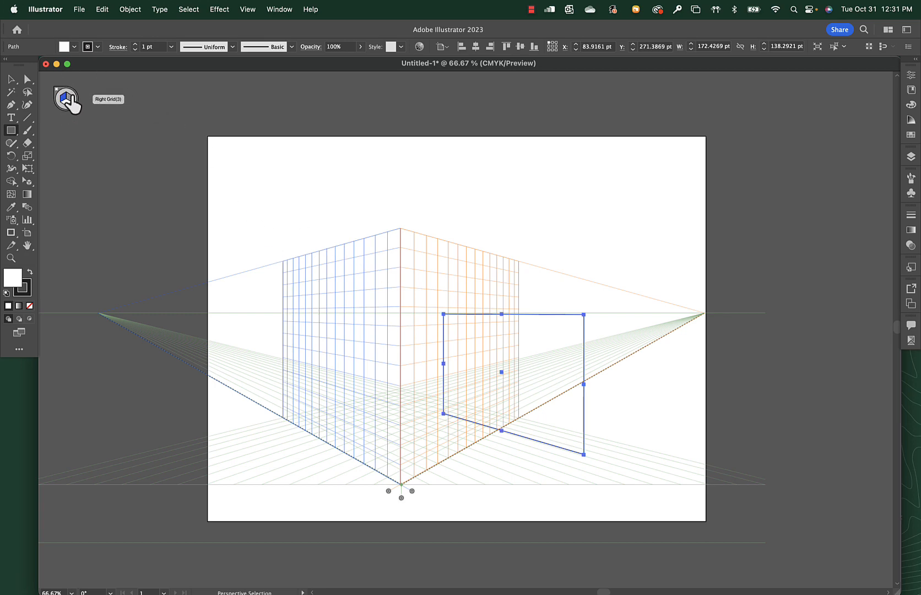
left_click(27, 181)
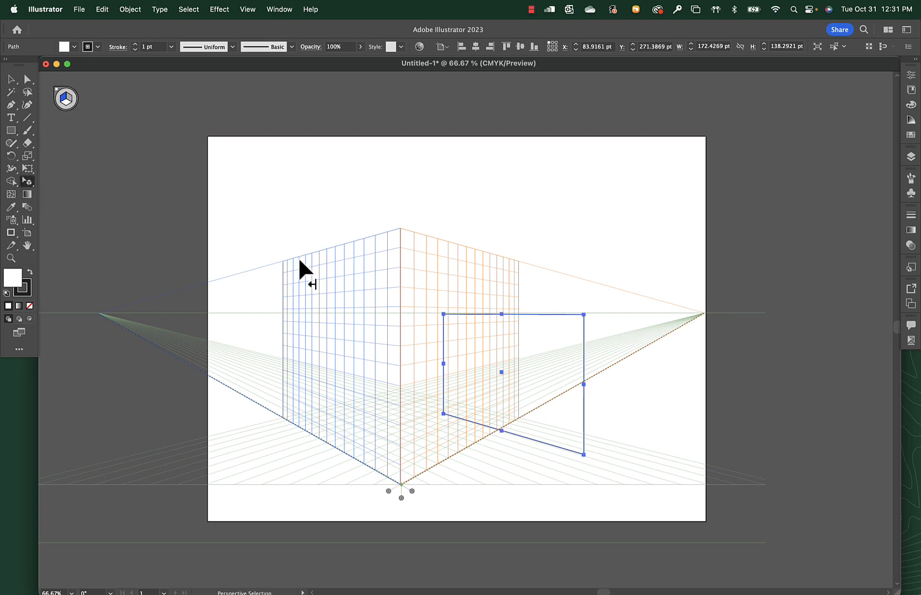
left_click_drag(474, 312, 344, 292)
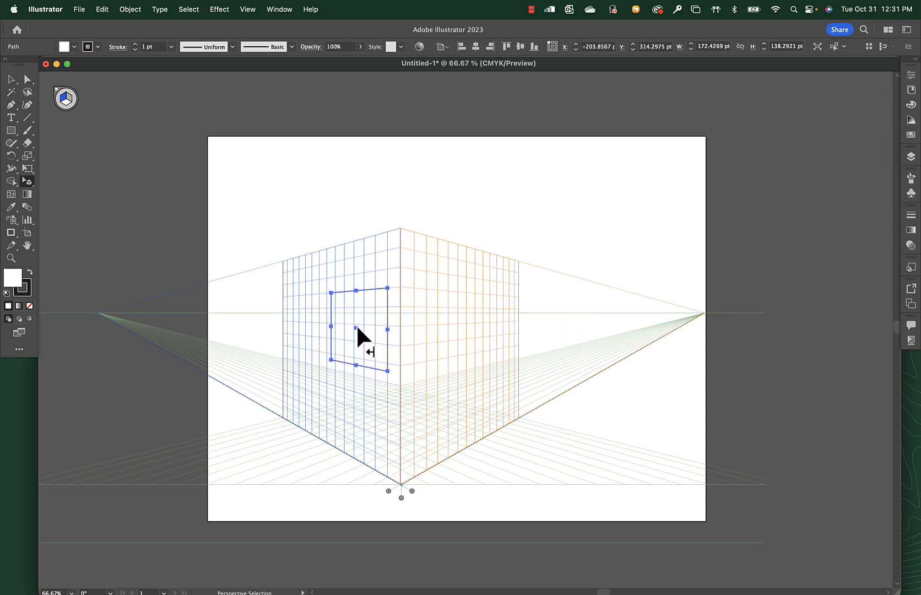
left_click(340, 223)
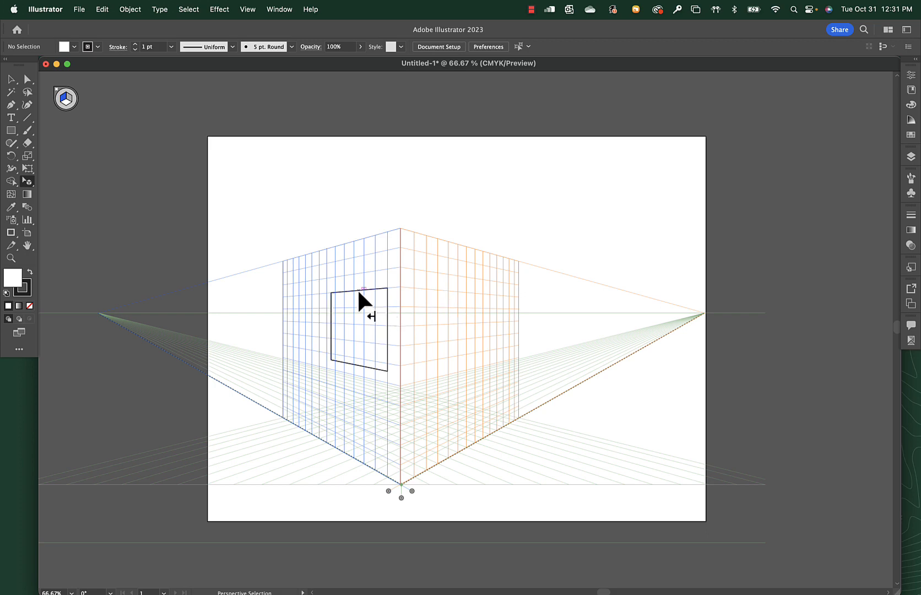
Transfer the rectangle to the orange right plane and shift it closer to the central edge as a window.
left_click_drag(359, 292, 456, 293)
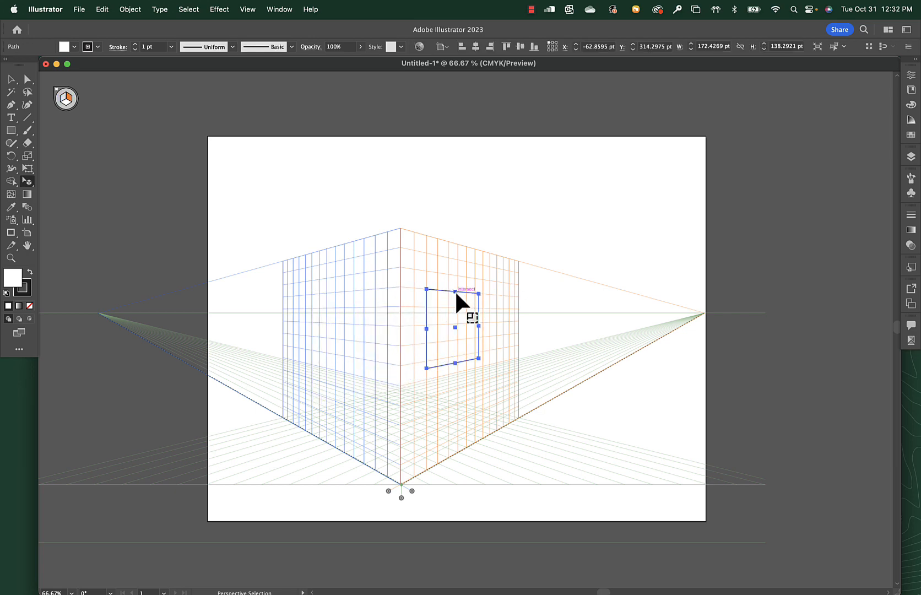
left_click(465, 302)
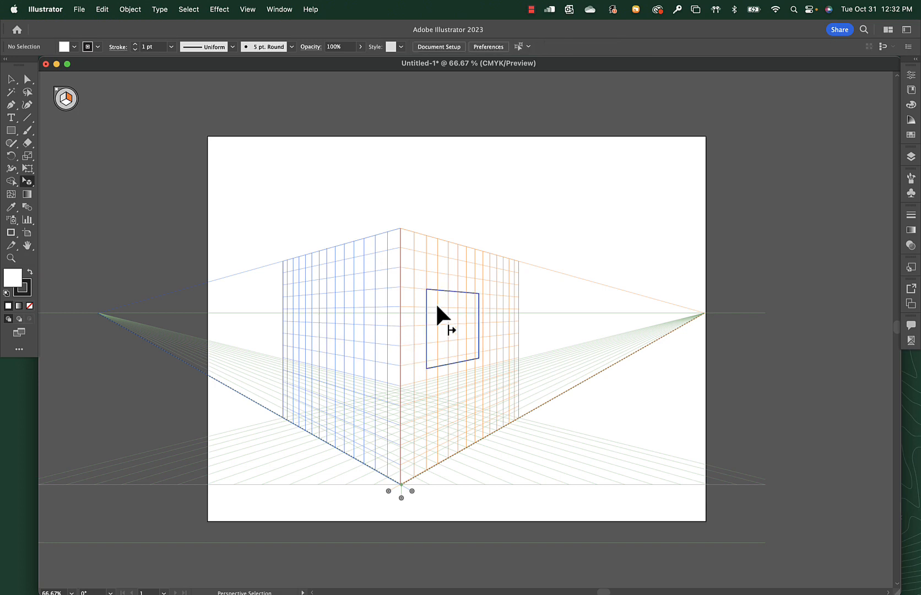
left_click_drag(433, 289, 423, 289)
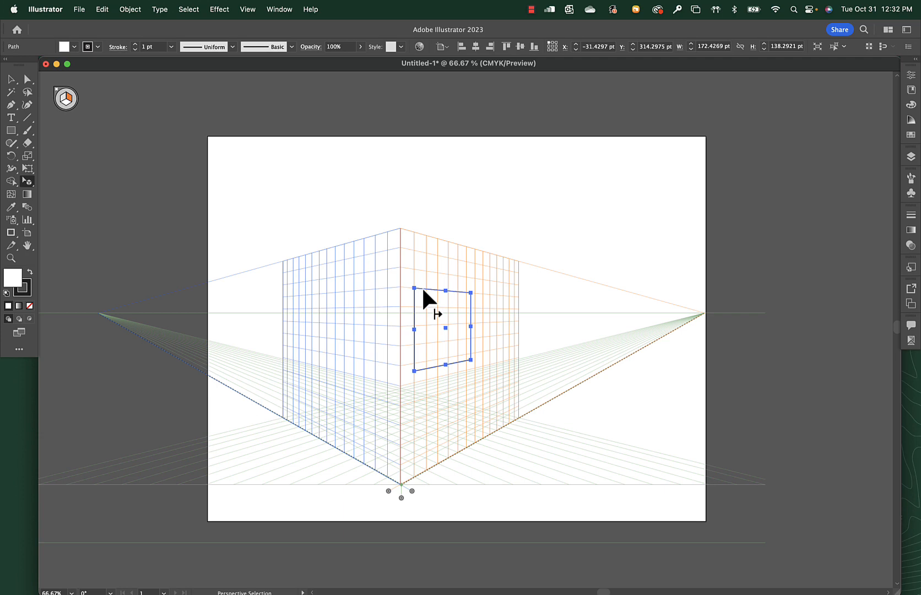
Draw a wall rectangle about 425 by 408 pt covering the whole right grid and send it behind the window.
key("m")
left_click_drag(401, 228, 518, 418)
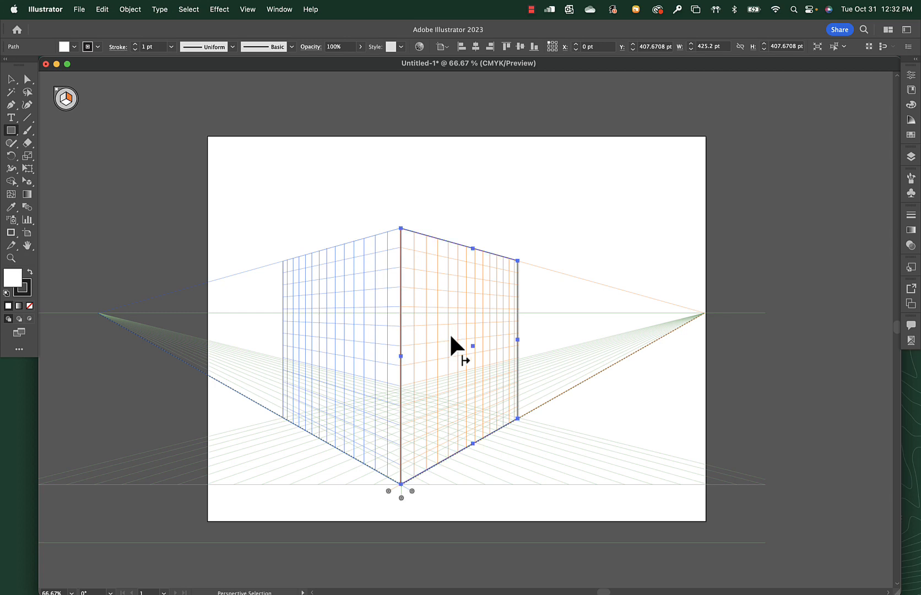
key("super+[")
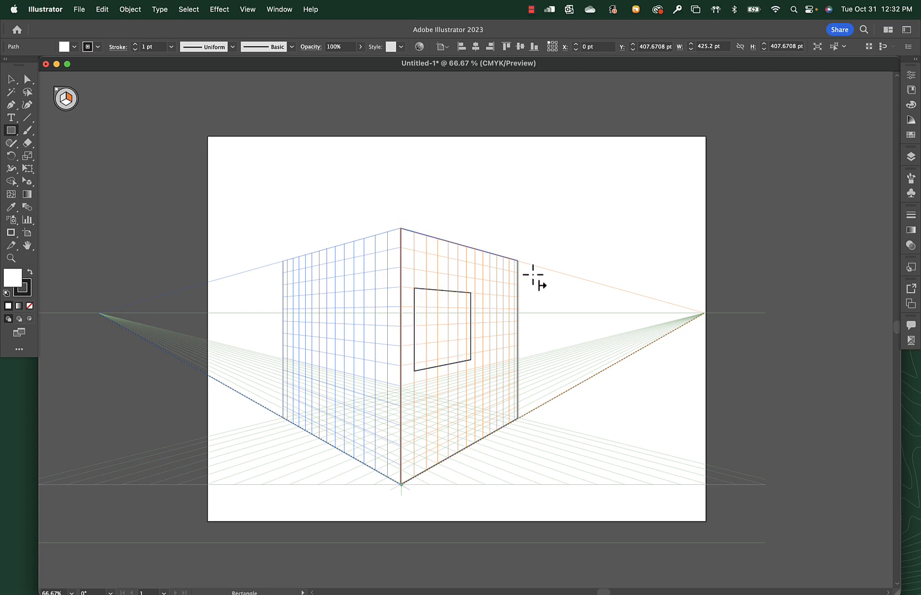
Draw a second right-plane wall about 728 by 408 pt beyond the first and slide it toward the right vanishing point.
mouse_move(533, 266)
left_mouse_down()
mouse_move(551, 397)
mouse_move(598, 374)
left_mouse_up()
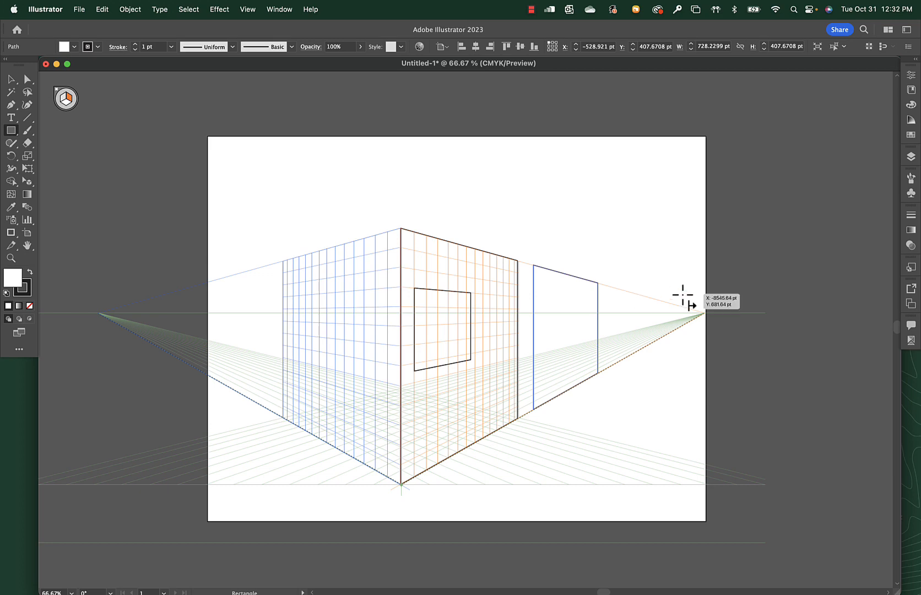
key("shift+v")
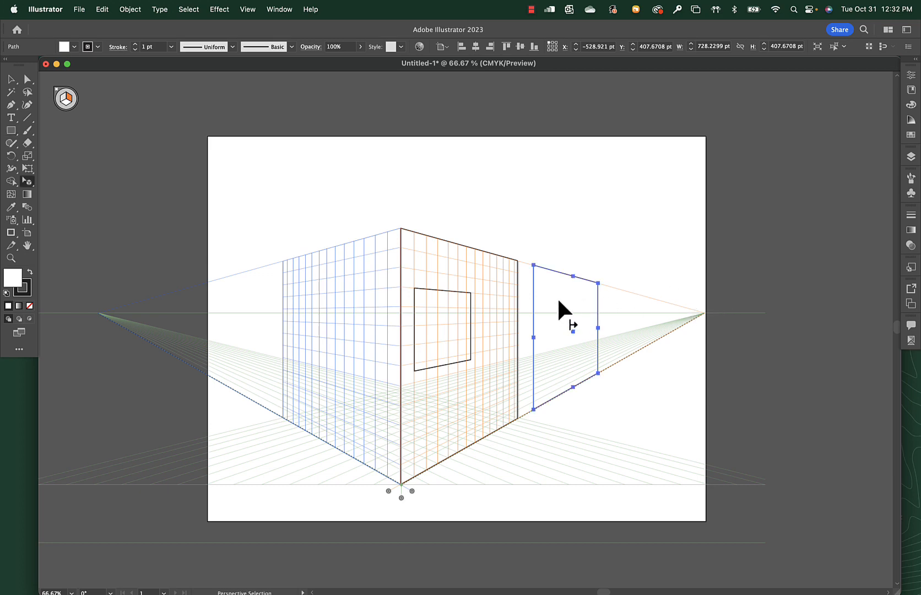
left_click_drag(571, 329, 591, 328)
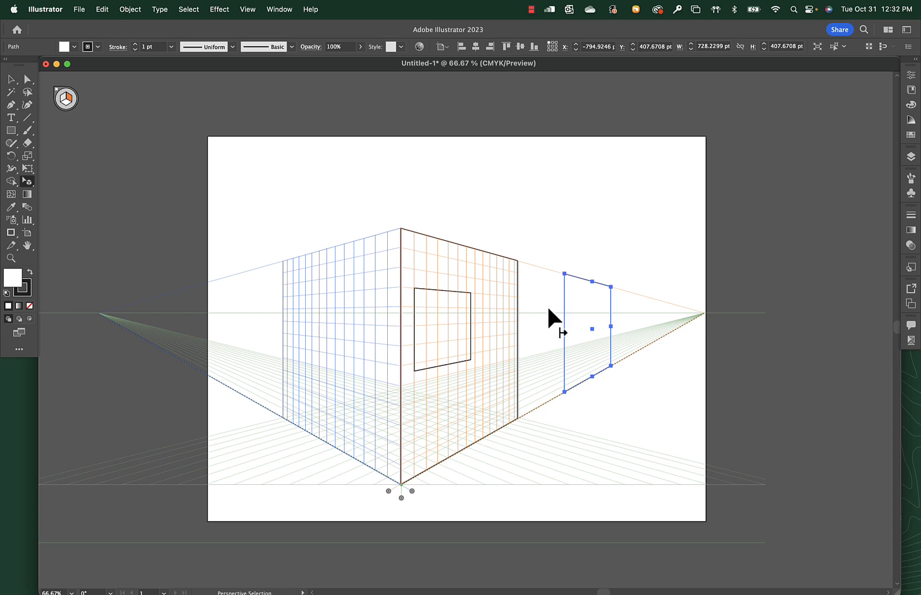
left_click(548, 304)
Draw a left-plane wall about 89 by 122 pt from the second building's upper front corner, matching the height of that edge.
key("m")
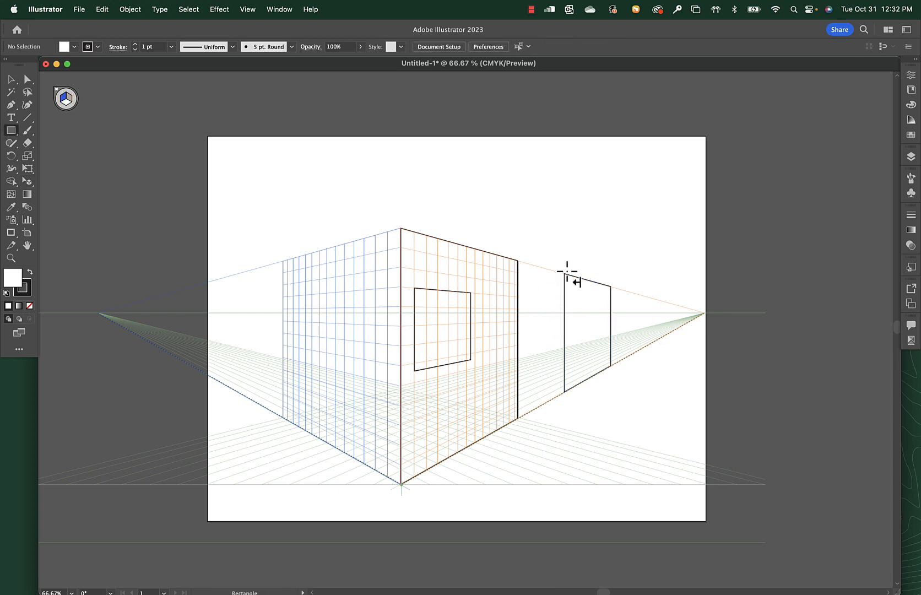
left_click_drag(564, 274, 486, 394)
key("shift+v")
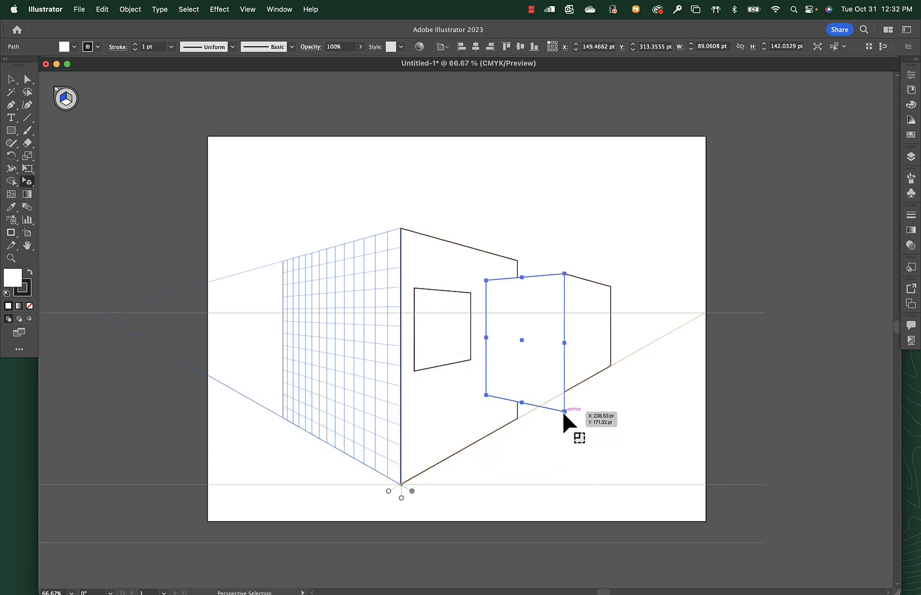
left_click_drag(561, 410, 562, 390)
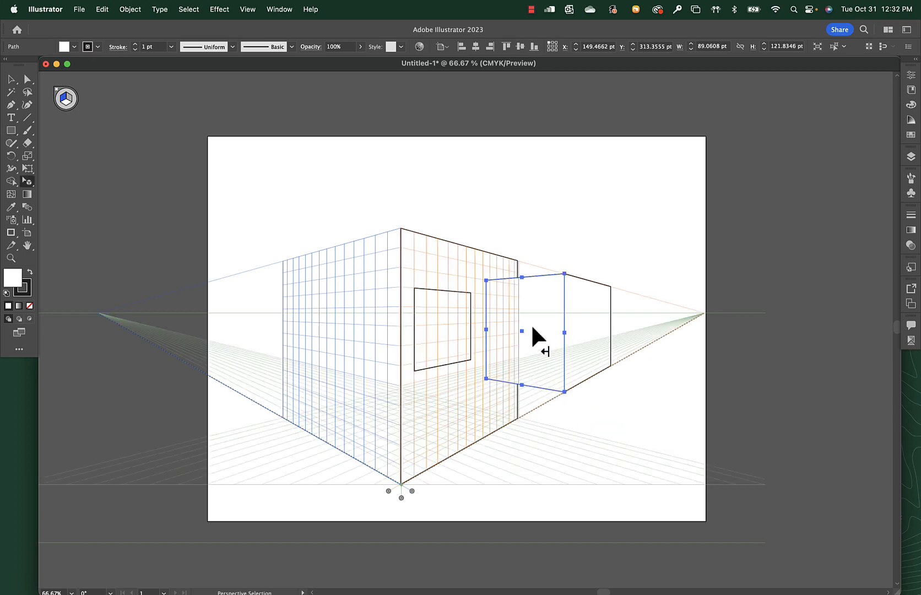
Bring the front building's wall and window in front of the second building.
left_click(444, 298)
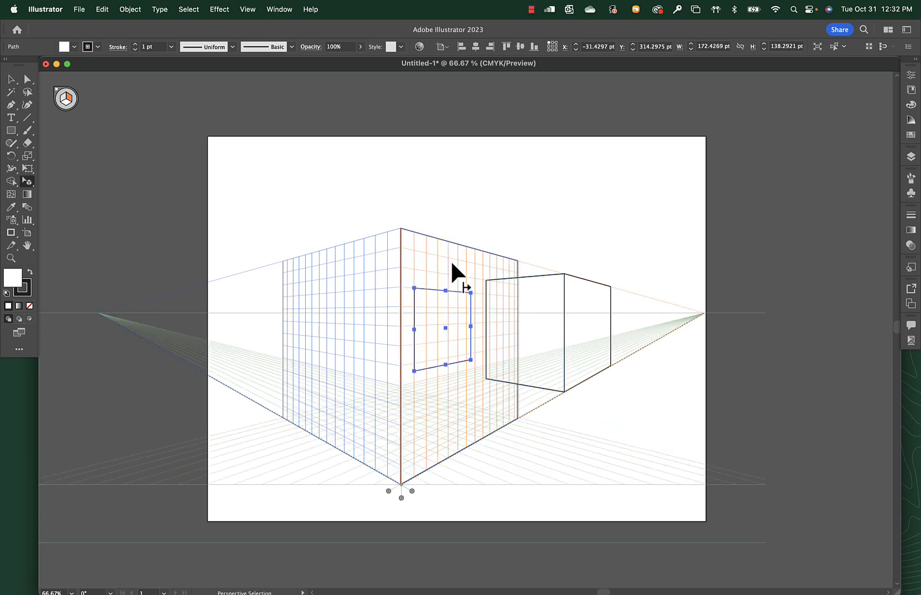
left_click(452, 262, "shift")
key("super+shift+]")
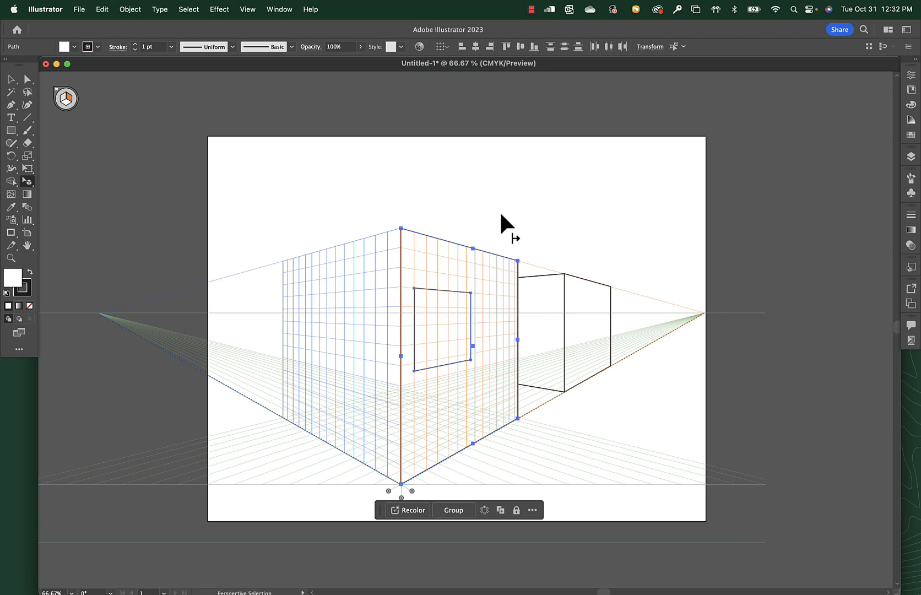
left_click(575, 214)
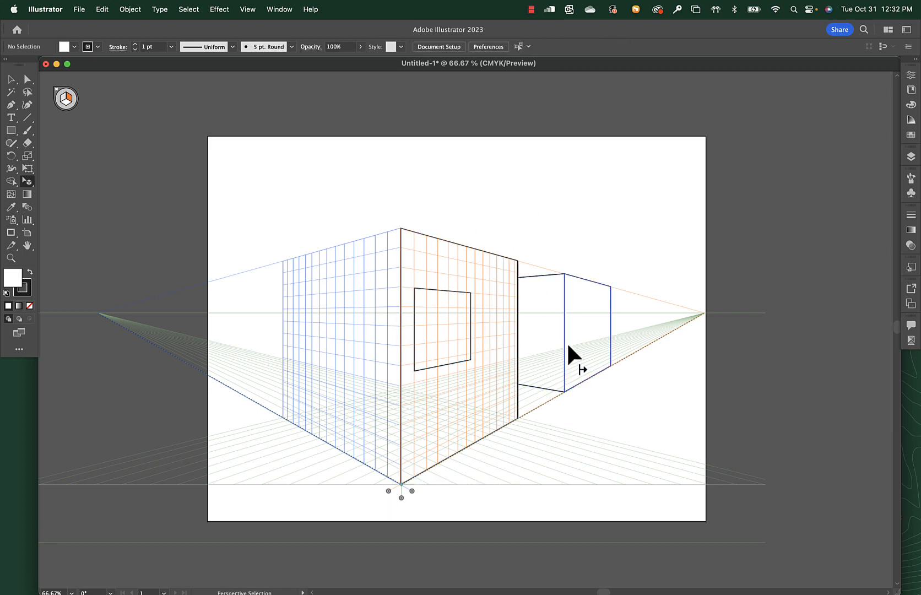
Draw a small rectangular tile about 67 by 16 pt at the bottom front corner of the second building's right-plane wall.
left_click(585, 370)
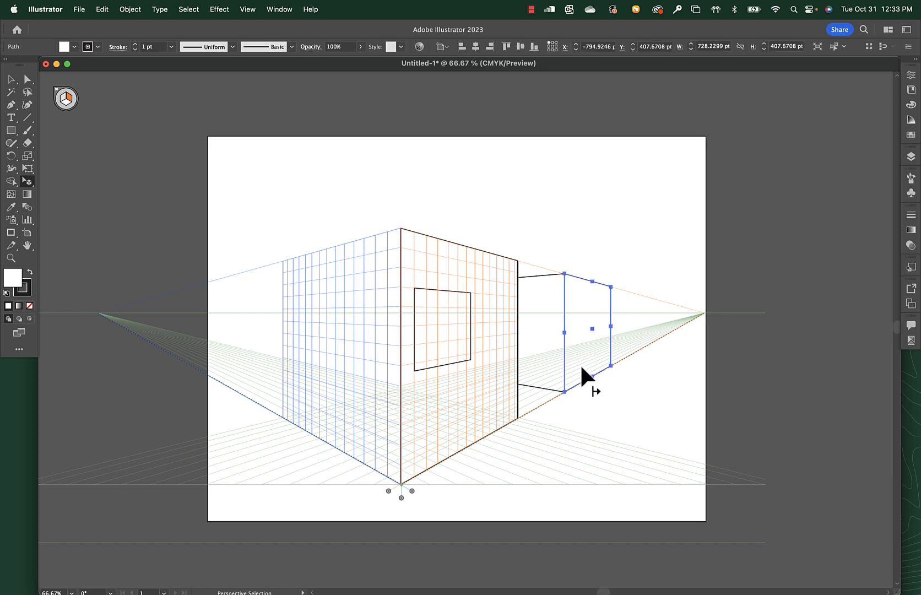
left_click_drag(498, 248, 624, 388)
left_click_drag(708, 424, 535, 293)
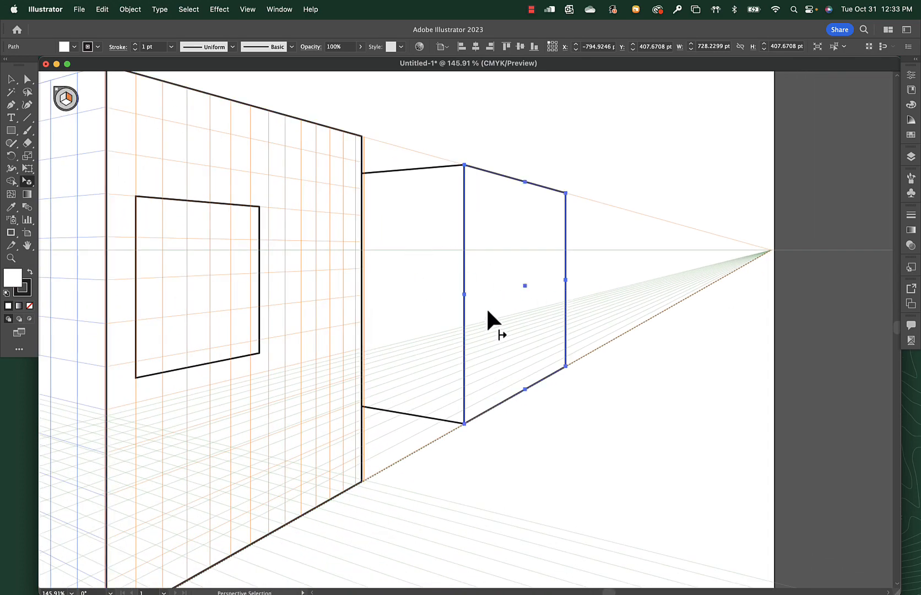
key("m")
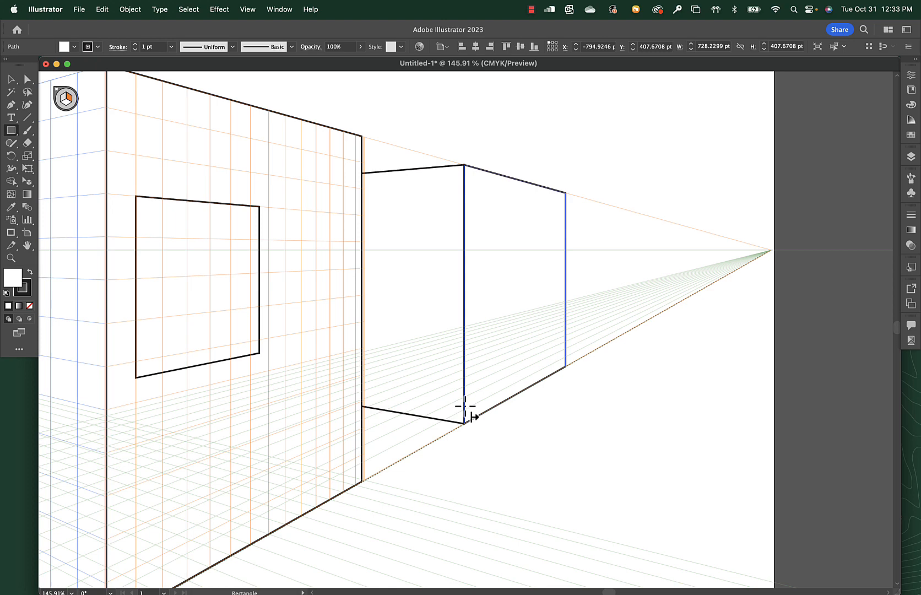
left_click_drag(475, 402, 478, 409)
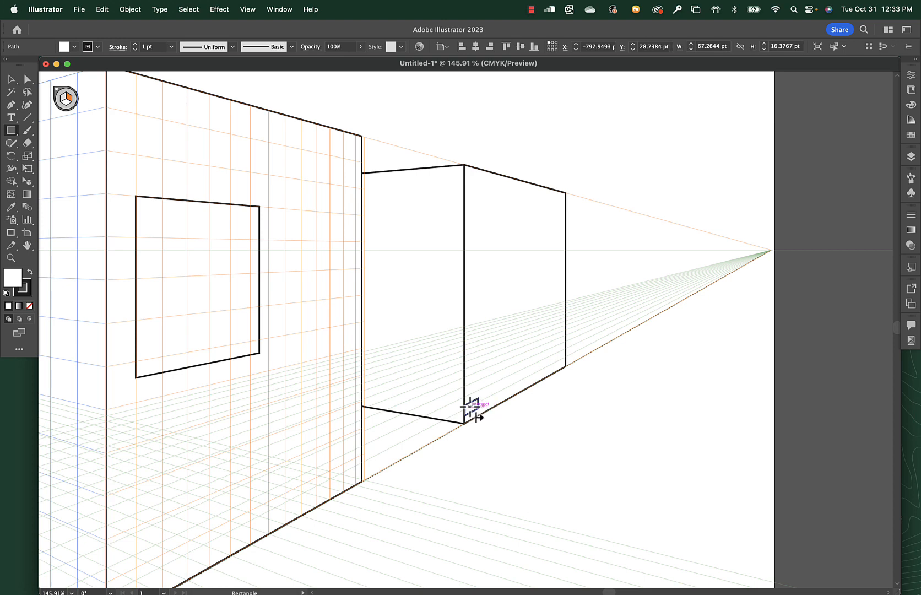
Move the tile down onto the wall's bottom front corner and duplicate it edge to edge along the base.
key("shift+v")
left_click_drag(471, 407, 469, 410)
left_click_drag(438, 347, 432, 320)
key("super+z")
left_click_drag(368, 386, 404, 390)
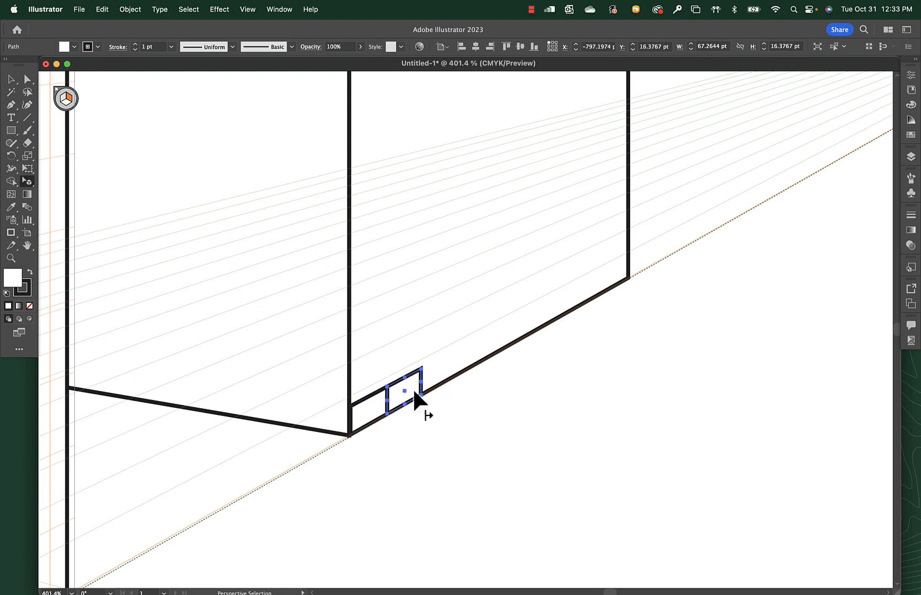
key("super+y")
left_click(395, 430)
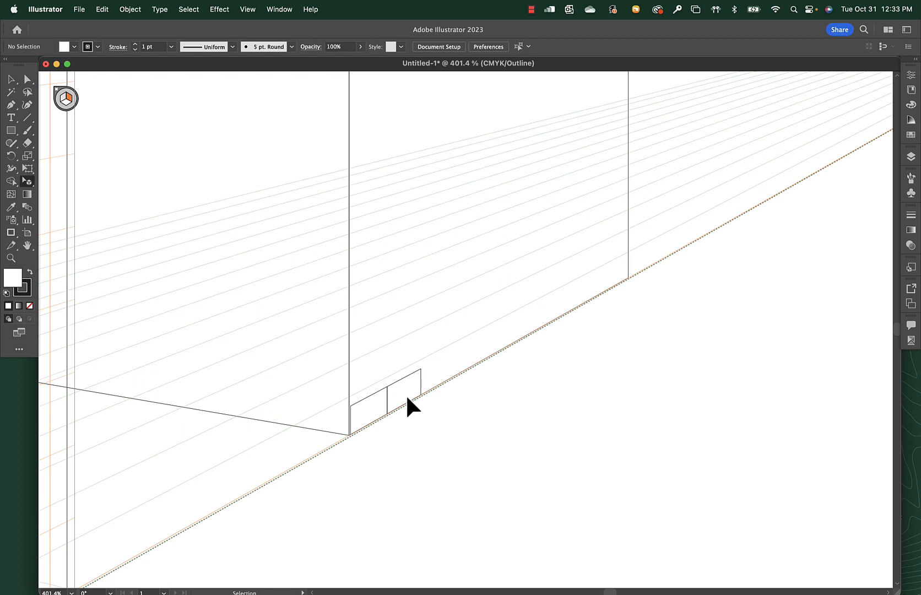
key("super+y")
Repeat the duplication in perspective until the row of tiles spans the full base of the second building's right wall.
left_click(423, 386)
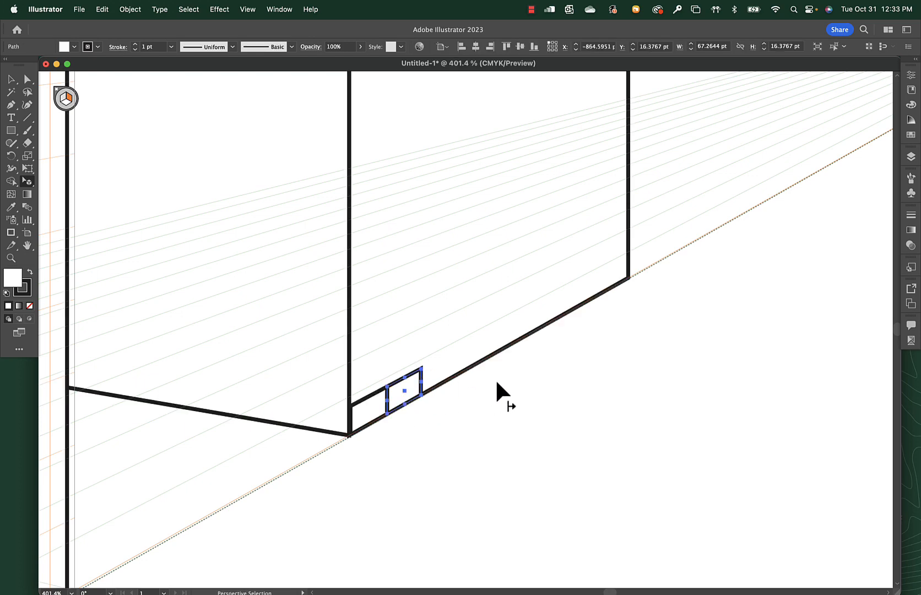
key("super+d")
key("super+d")
key("super+d")
key("super+d")
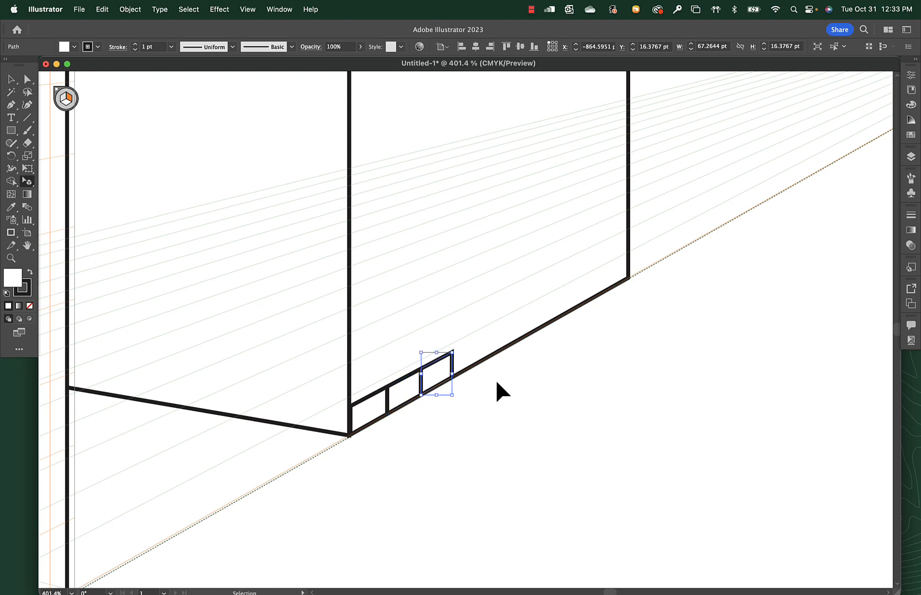
key("super+d")
key("super+d")
key("super+d")
key("super+d")
key("super+d")
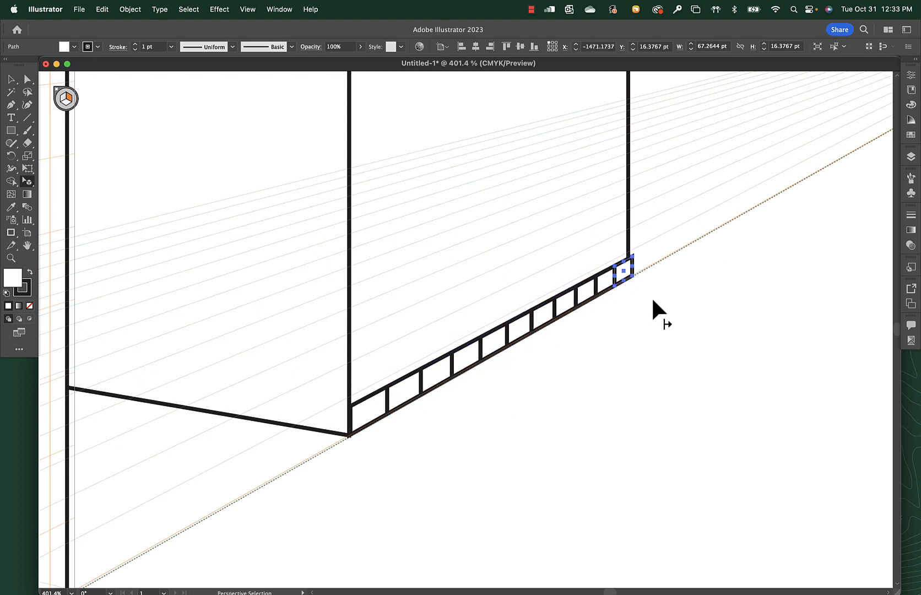
Narrow the last tile to about 52 pt so it ends at the wall's far edge, and switch to outline view.
left_click(639, 284)
key("z")
left_click_drag(588, 233, 787, 441)
key("shift+v")
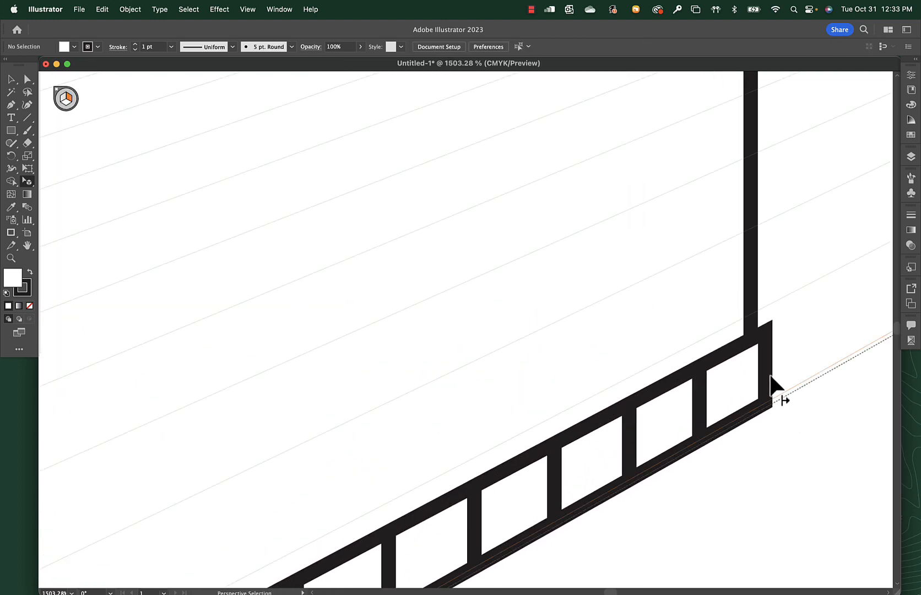
left_click(765, 376)
left_click_drag(766, 376, 750, 374)
key("super+y")
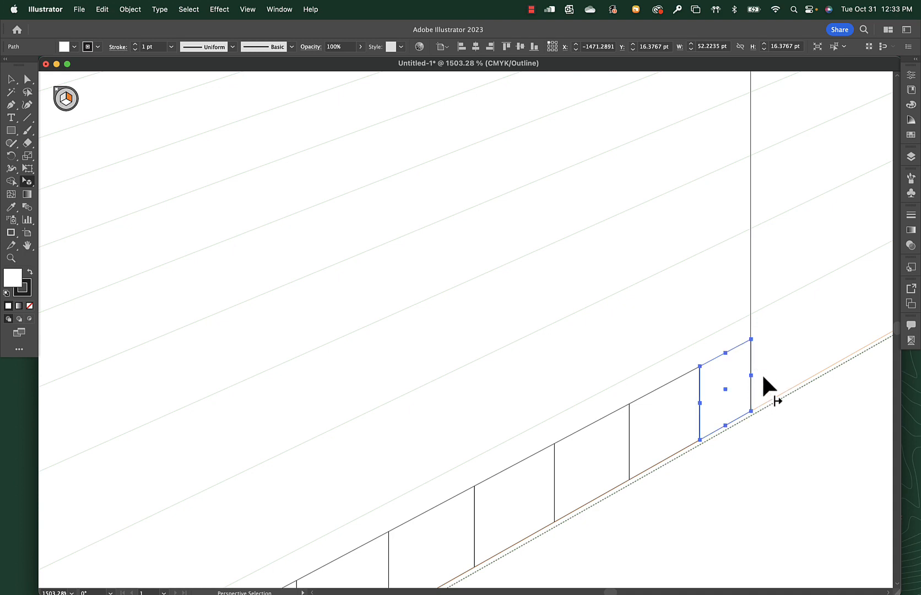
Select the whole row of tiles without the wall and duplicate it directly above the original row.
left_click(761, 375)
key("super")
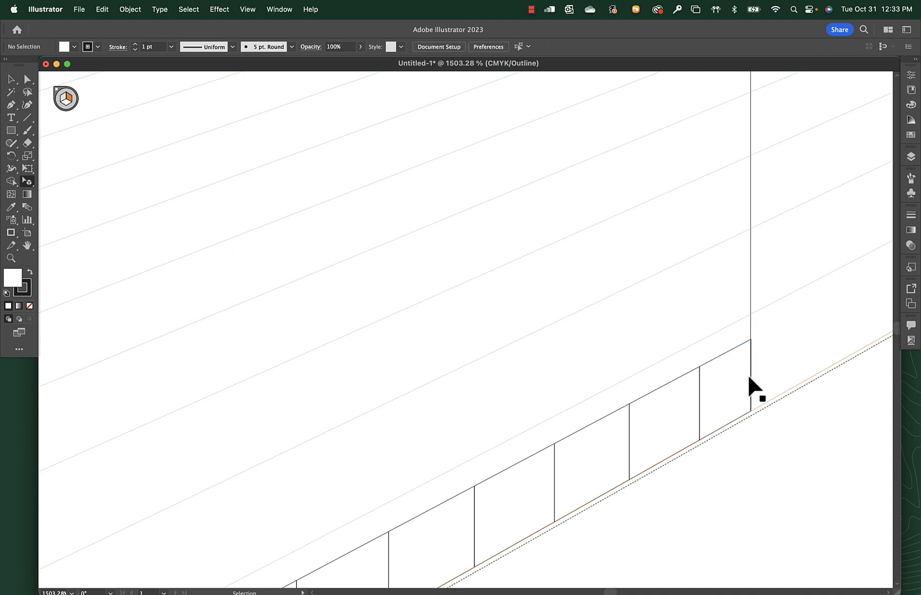
key("super+minus")
key("super+minus")
key("super+minus")
key("super+minus")
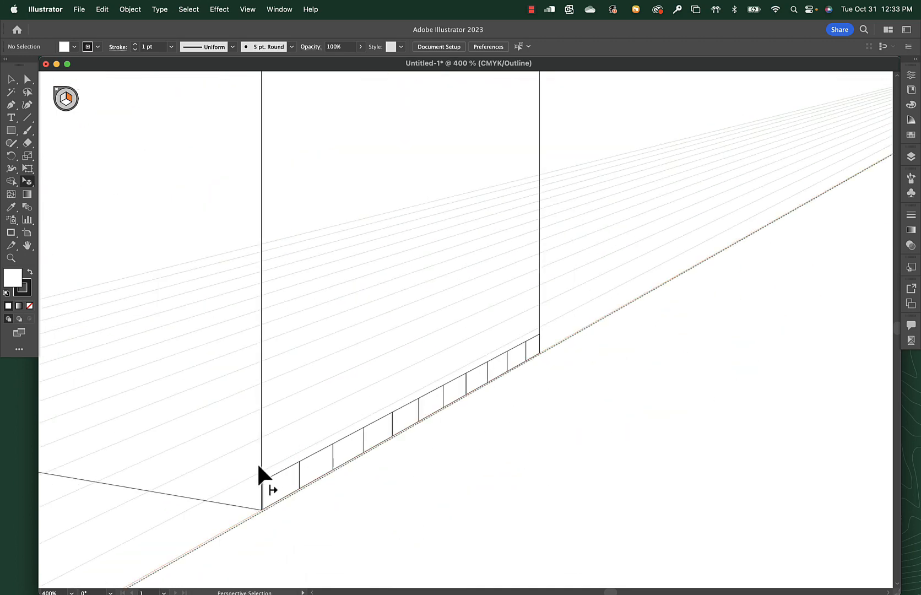
left_click_drag(274, 454, 503, 358)
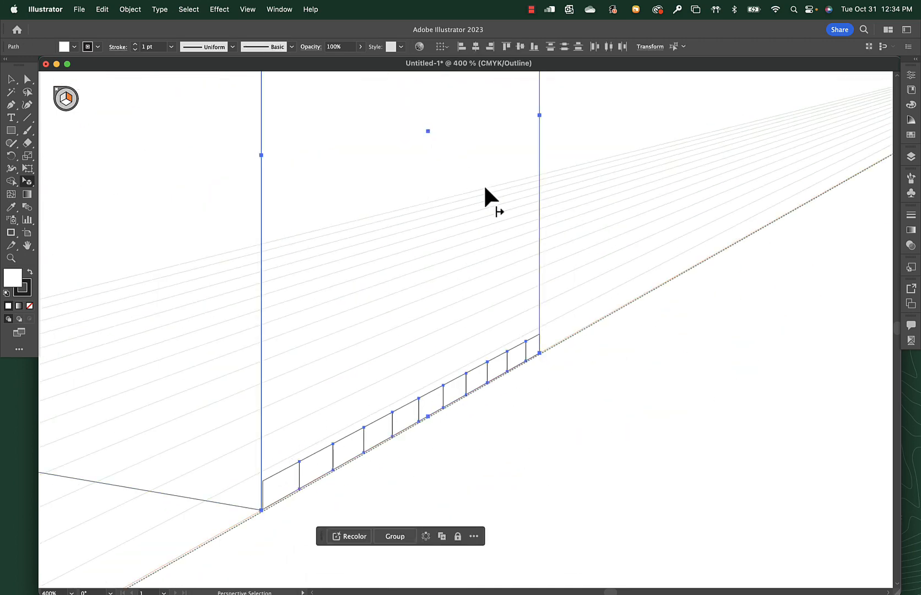
left_click(540, 286, "shift")
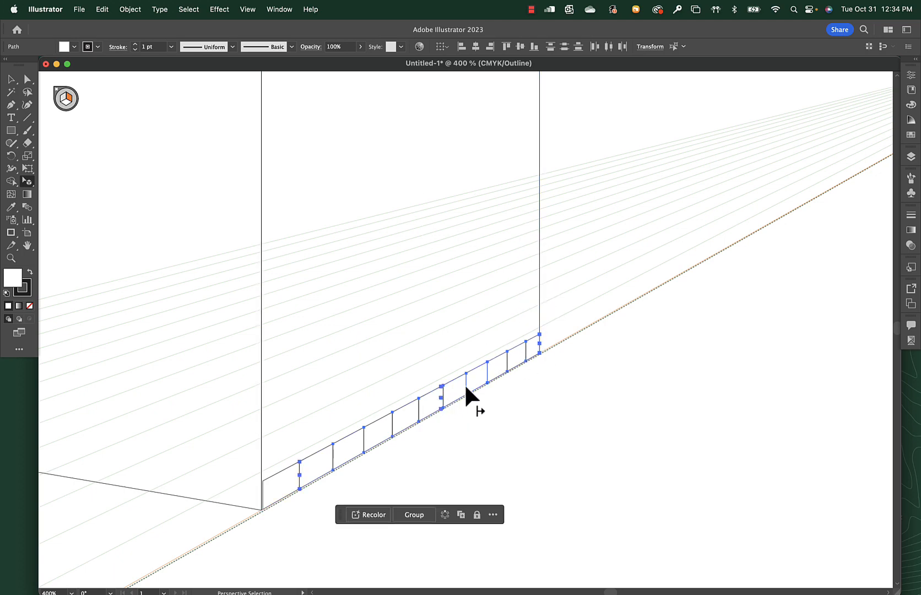
left_click(279, 473, "shift")
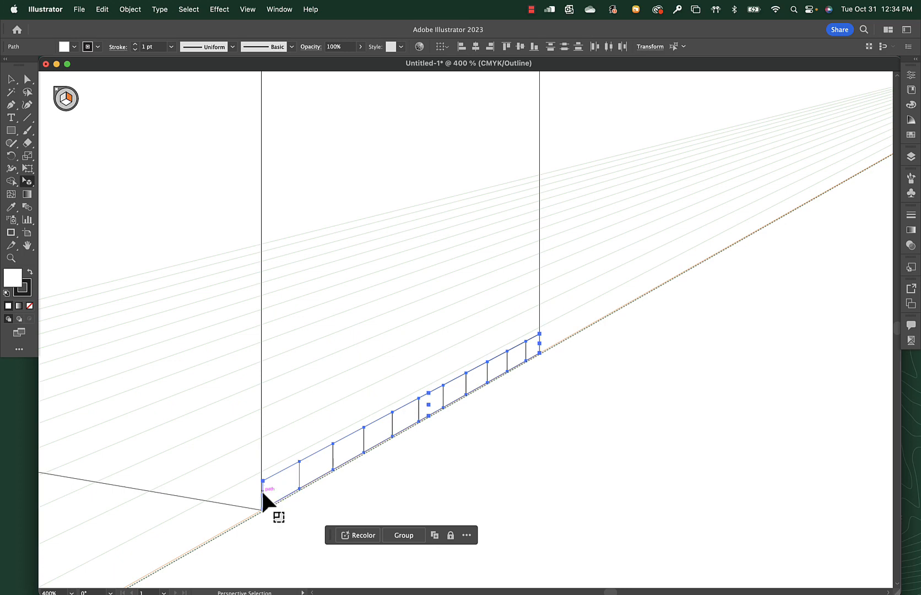
left_click_drag(262, 495, 261, 450)
left_click_drag(272, 476, 274, 446)
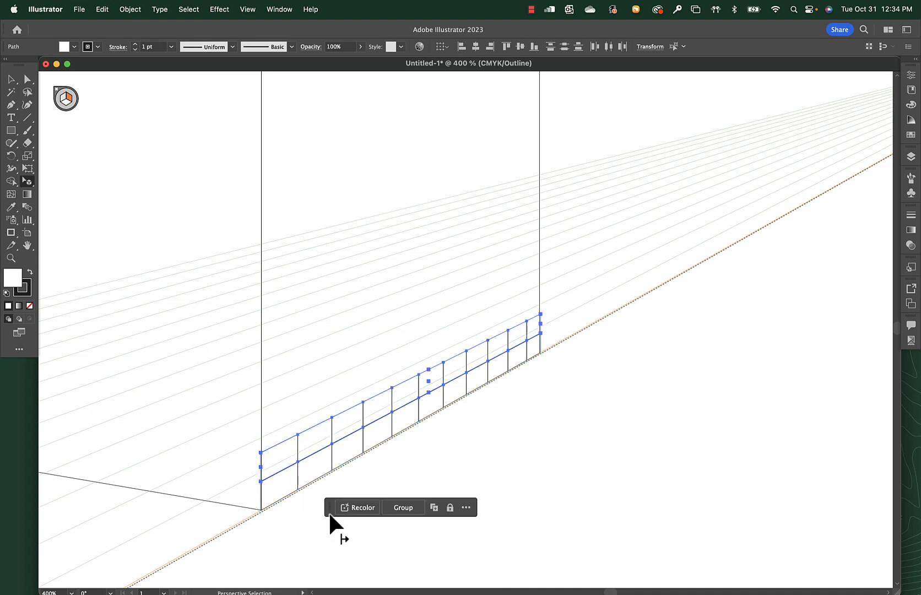
Repeat the row duplication upward until the tile rows cover the wall past its top edge.
key("super+d")
key("super+d")
key("super+d")
key("super+d")
key("super+d")
key("super+d")
key("super+d")
key("super+d")
key("super+d")
key("super+d")
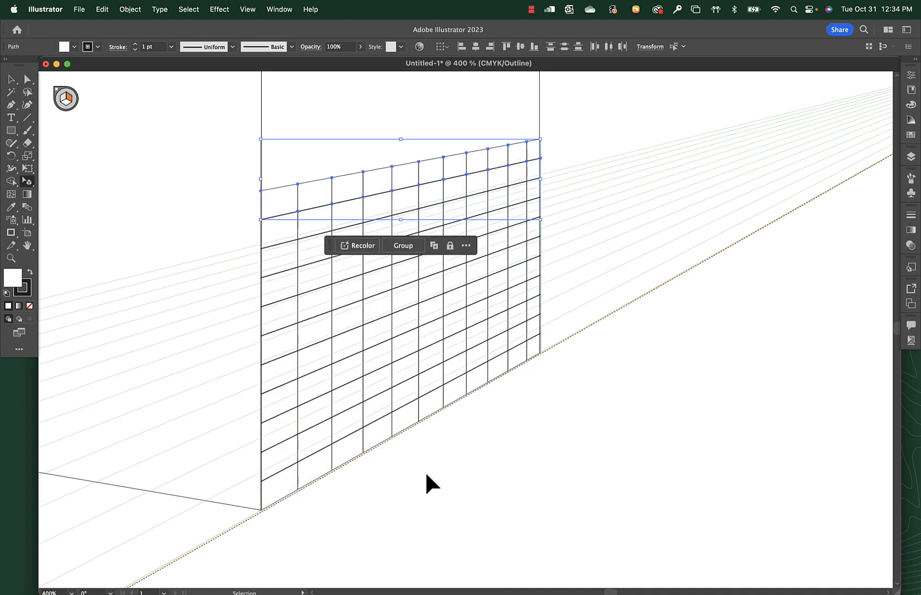
key("super+d")
key("super+minus")
key("super+minus")
key("super+d")
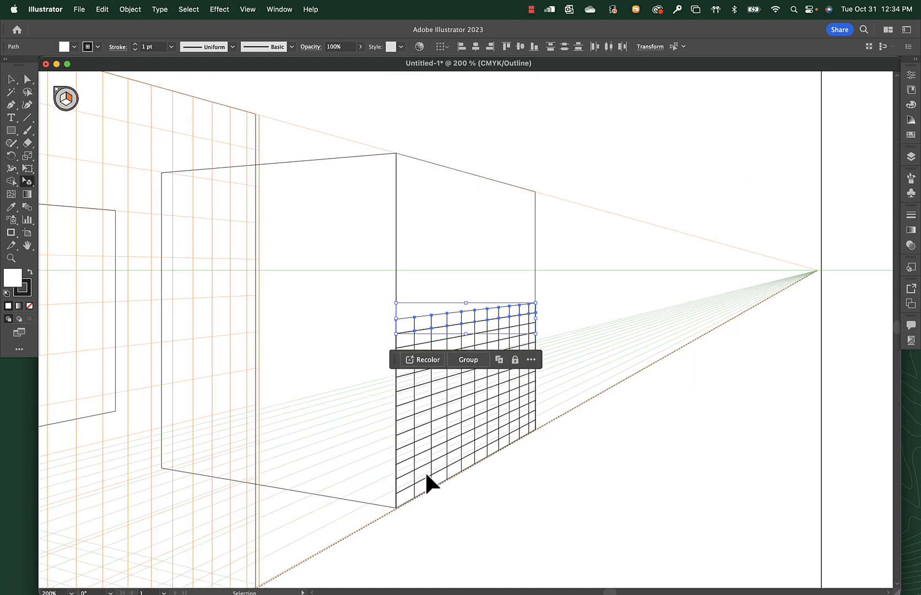
key("super+d")
key("super+d")
key("super+d")
key("super+d")
key("super+d")
key("super+d")
key("super+d")
key("super+d")
key("super+d")
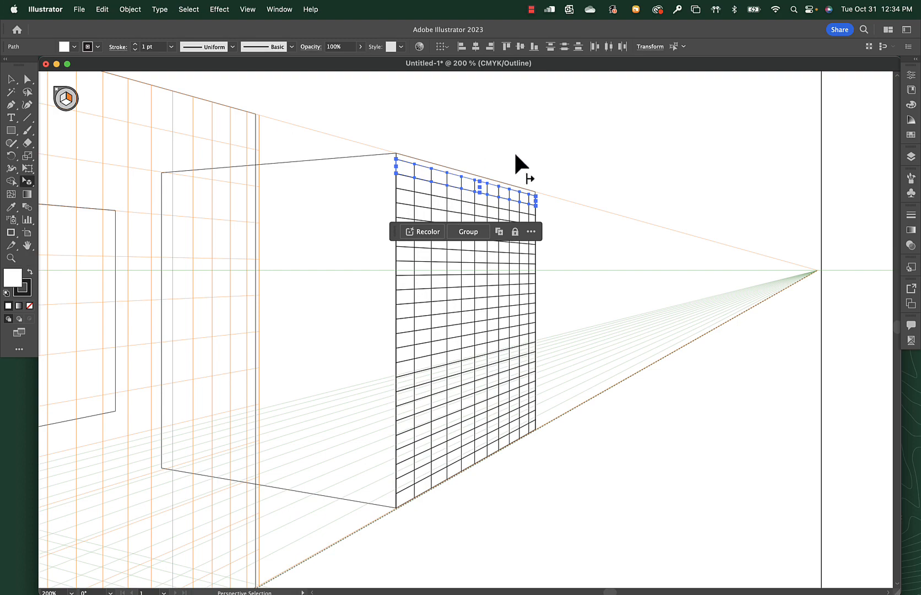
key("super")
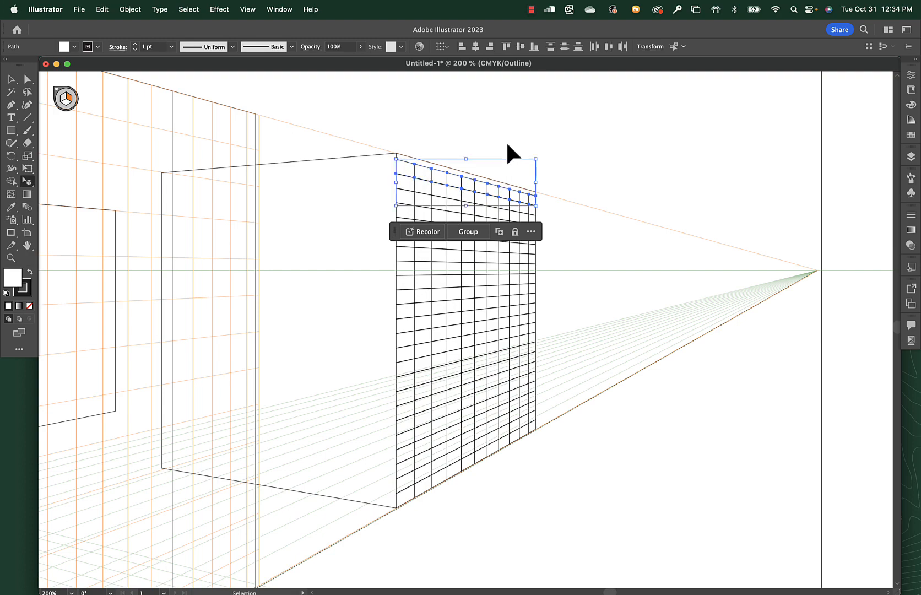
Shorten the first three tiles of the top row from the front corner down to the wall's slanted top edge.
key("super+space")
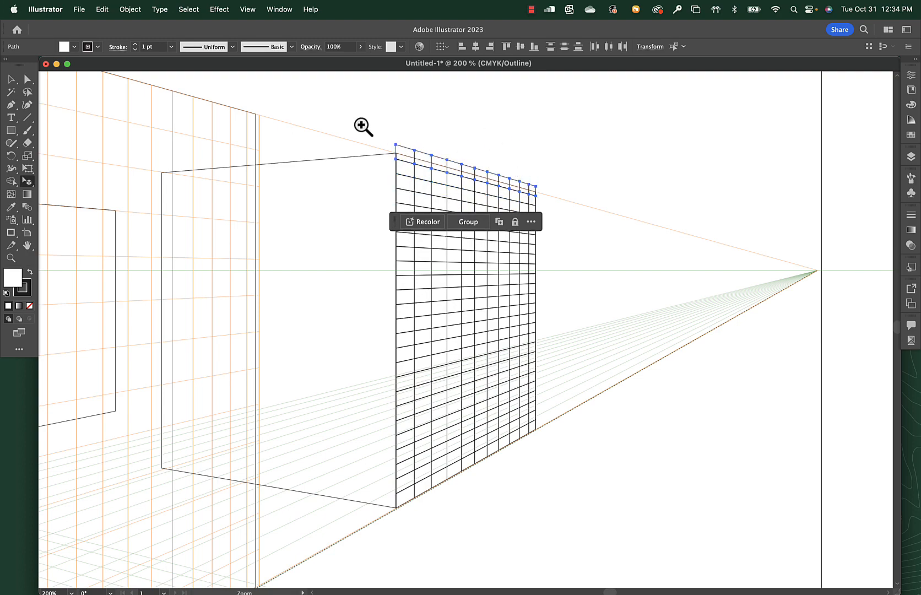
left_click_drag(363, 133, 623, 261)
left_click_drag(684, 276, 366, 188)
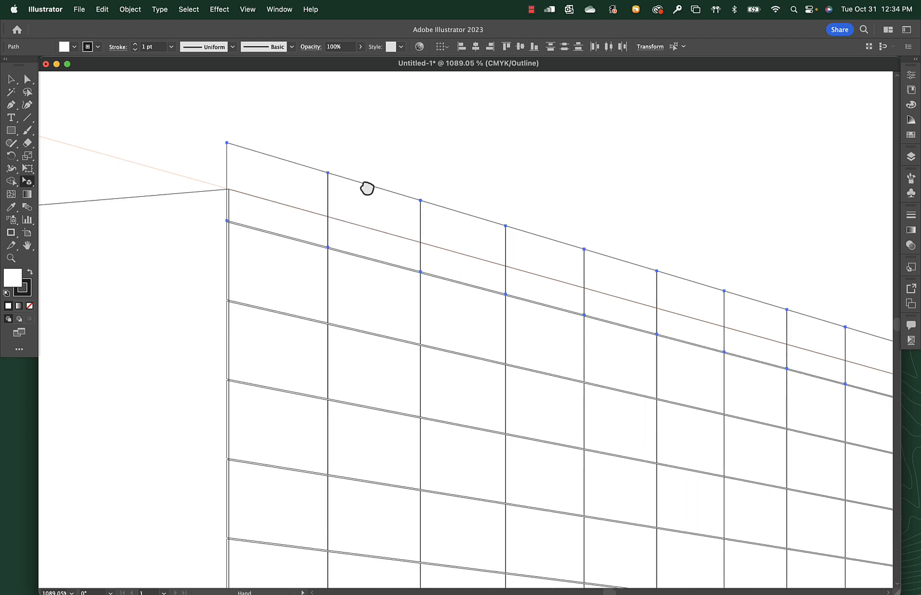
left_click(294, 166)
left_click(293, 166)
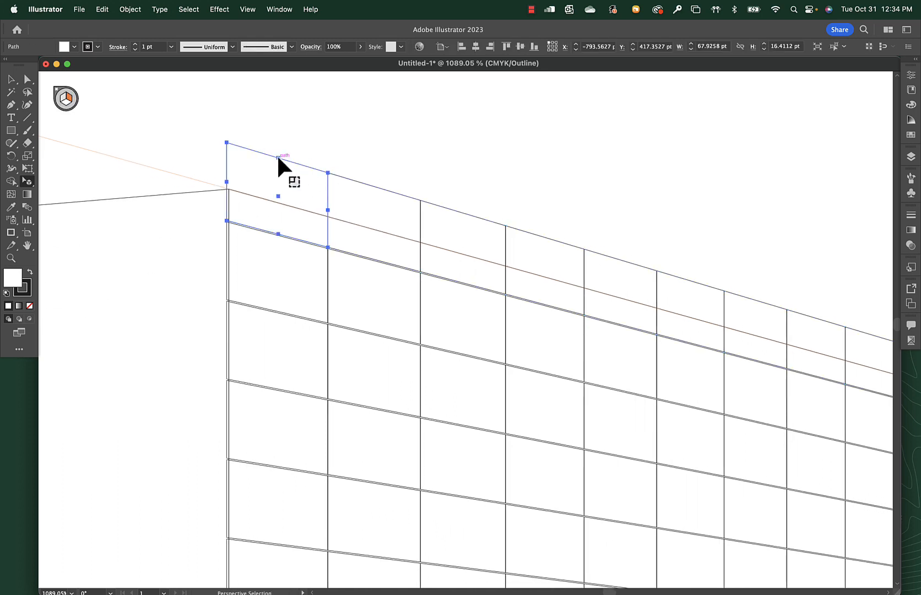
left_click_drag(278, 156, 274, 202)
left_click_drag(380, 192, 371, 236)
left_click(472, 215)
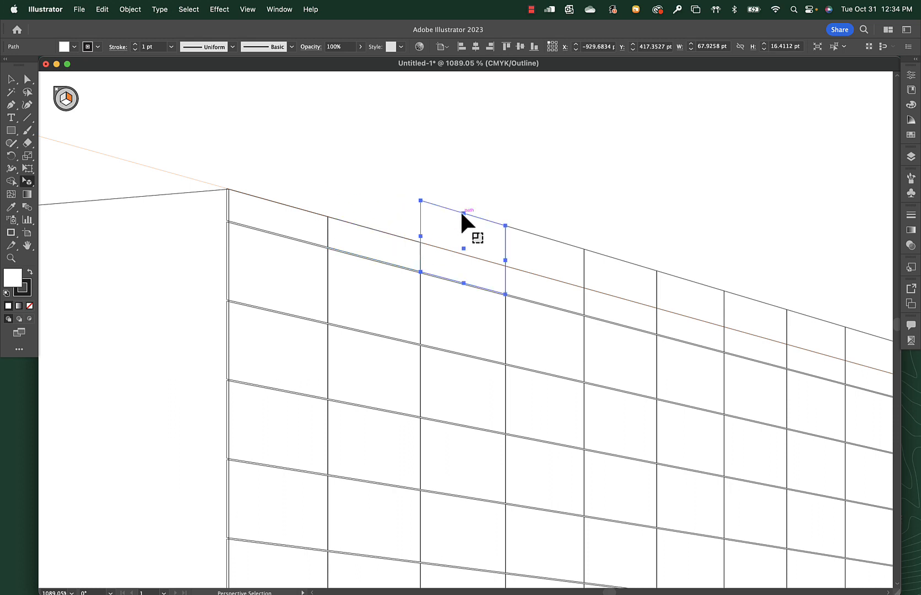
left_click_drag(461, 210, 542, 277)
Shorten the remaining top-row tiles down to the wall's top edge, continuing to the far corner.
key("space")
left_click_drag(696, 284, 372, 241)
left_click(300, 217)
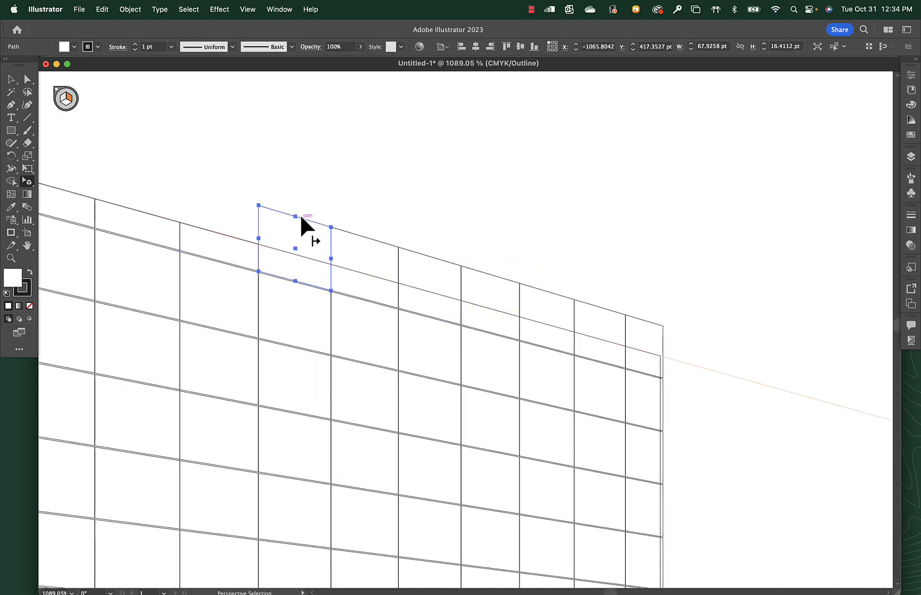
left_click_drag(295, 216, 294, 254)
left_click(366, 237)
left_click_drag(364, 237, 364, 274)
left_click(429, 256)
left_click_drag(429, 257, 430, 292)
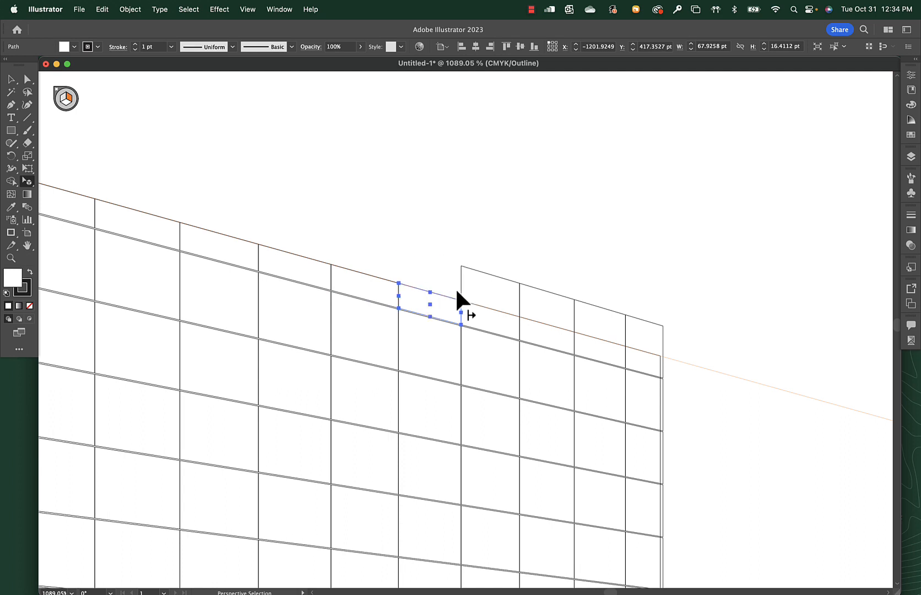
left_click(489, 275)
left_click_drag(490, 275, 490, 308)
left_click(559, 296)
left_click_drag(546, 291, 542, 324)
left_click(600, 307)
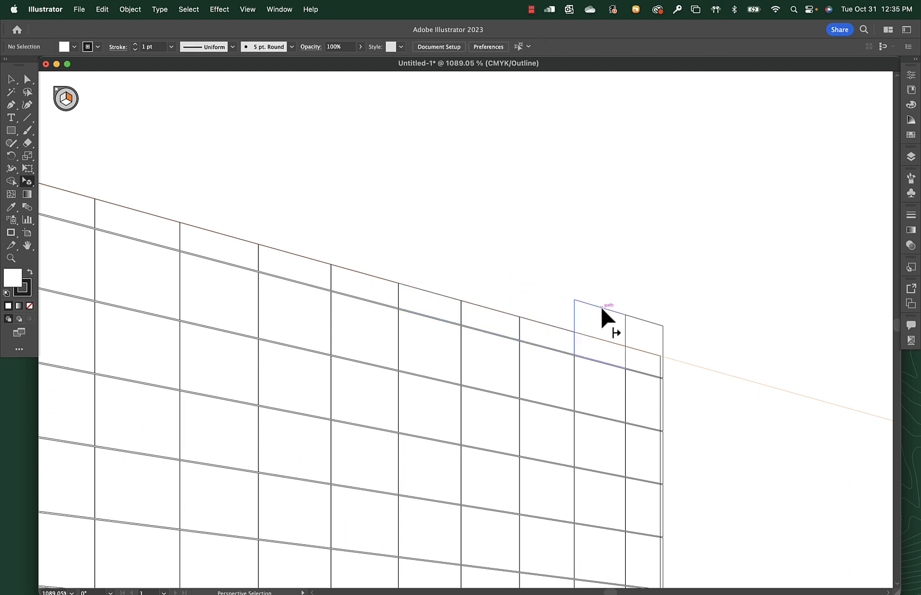
left_click_drag(601, 306, 660, 366)
left_click(643, 320)
Narrow the far-end tiles of the upper rows to about 49 pt so they stop at the wall's far edge.
left_click(663, 404)
left_click_drag(663, 404, 660, 404)
left_click(662, 460)
left_click_drag(663, 459, 660, 459)
scroll(637, 298, "down", 5)
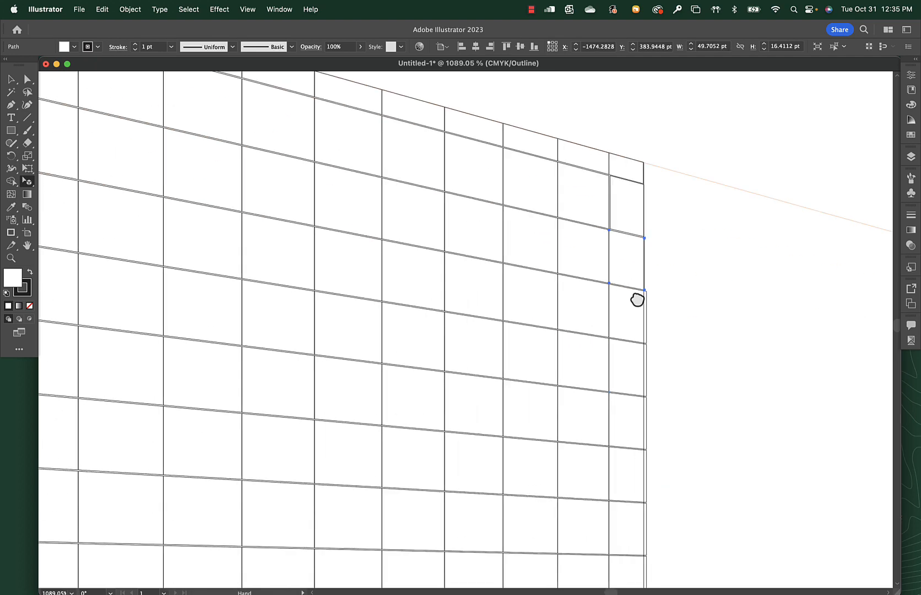
left_click(644, 265)
left_click_drag(644, 265, 641, 263)
left_click(643, 320)
left_click_drag(644, 319, 641, 320)
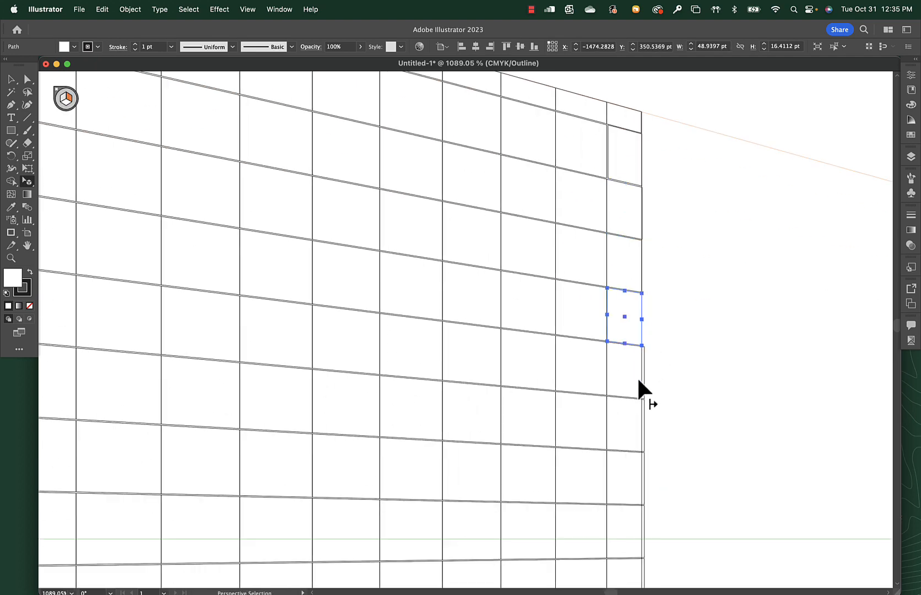
left_click(643, 371)
left_click_drag(643, 371, 641, 379)
Narrow the far-end tiles in the rows around the horizon line to about 47 pt, flush with the wall's far edge.
left_click(643, 424)
scroll(633, 357, "down", 5)
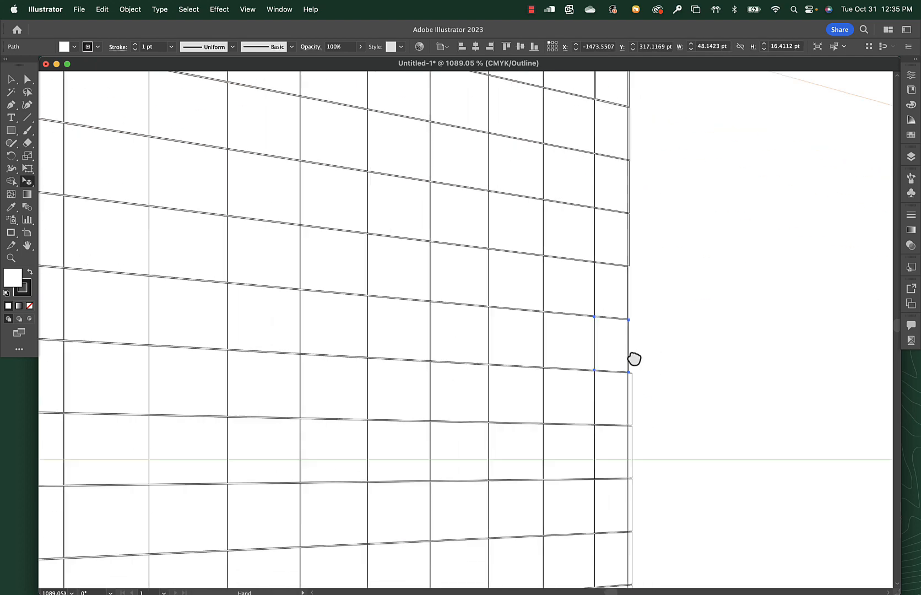
left_click_drag(590, 212, 586, 212)
left_click(589, 265)
left_click_drag(591, 265, 586, 265)
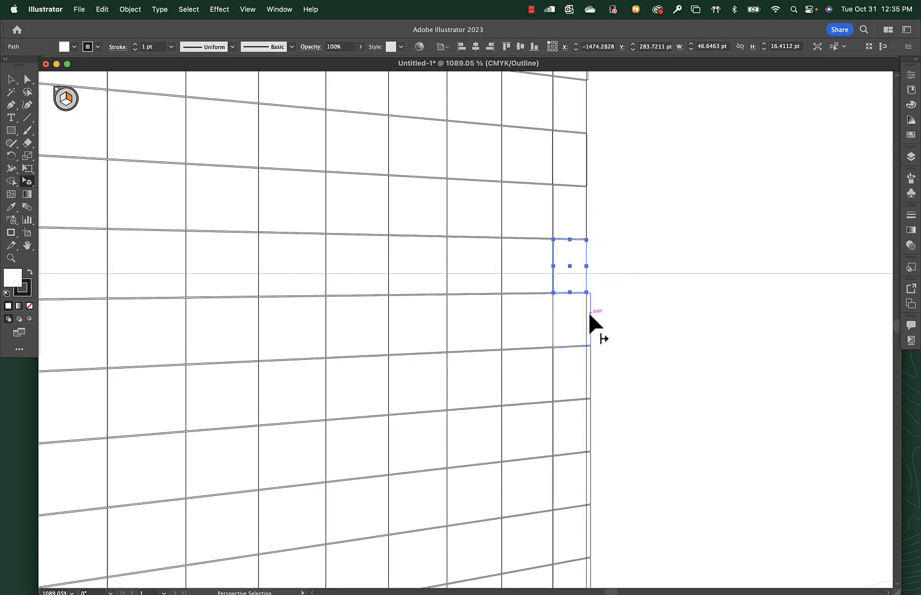
left_click_drag(590, 319, 585, 325)
left_click(590, 371)
left_click_drag(590, 372, 586, 373)
left_click(590, 424)
left_click_drag(591, 424, 586, 425)
Narrow the far-end tiles in the first rows below the horizon line to about 45 pt, flush with the wall's far edge.
key("space")
left_click_drag(598, 485, 537, 149)
left_click(542, 150)
left_click(541, 200)
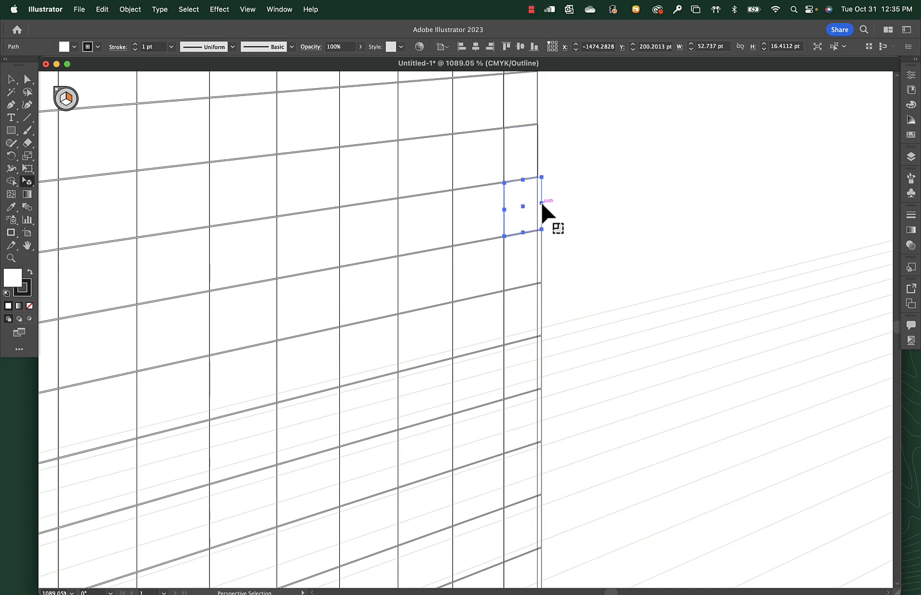
left_click_drag(541, 200, 537, 201)
left_click(541, 257)
left_click_drag(542, 257, 537, 257)
left_click(538, 301)
left_click_drag(539, 300, 534, 307)
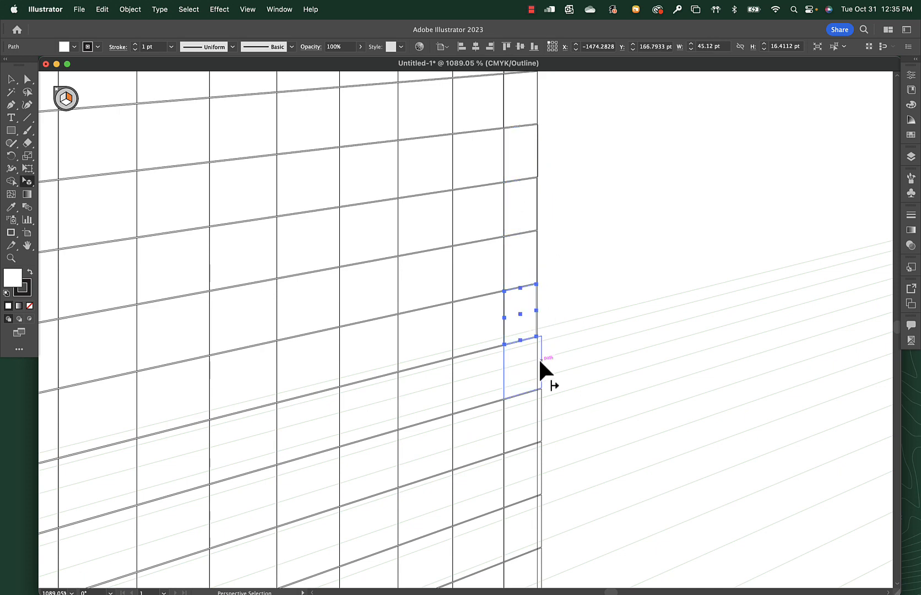
Narrow the far-end tiles of the next lower rows to about 47 pt so they stop at the wall's far edge.
key("space")
left_click_drag(538, 370, 538, 219)
left_click(542, 218)
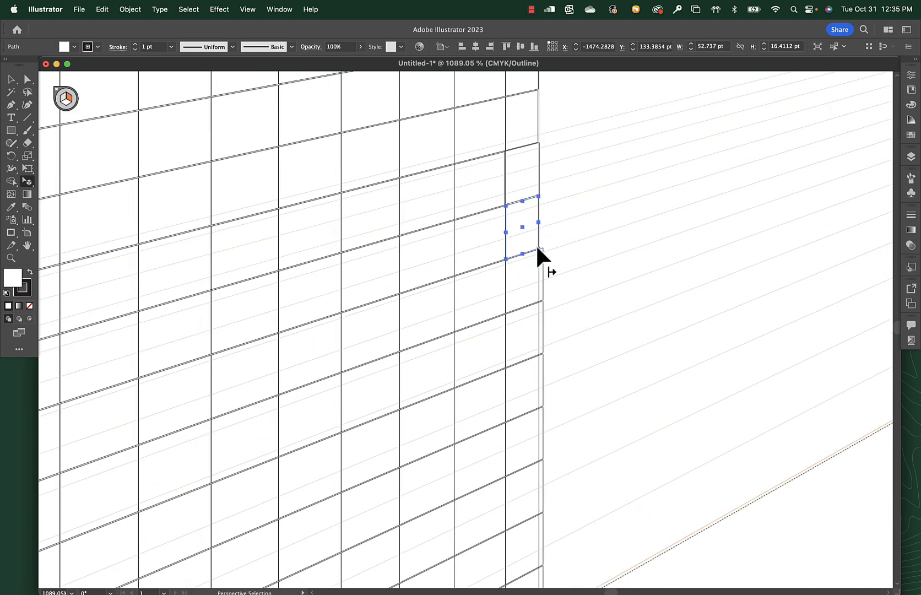
left_click(542, 270)
left_click_drag(542, 270, 538, 272)
key("space")
left_click(537, 206)
left_click_drag(537, 322, 536, 214)
left_click(540, 213)
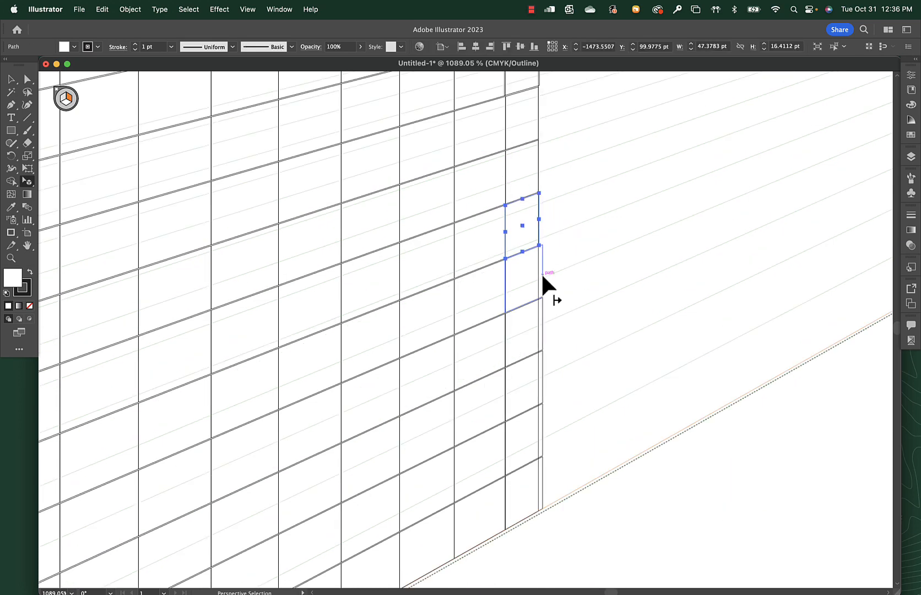
left_click(540, 272)
left_click_drag(541, 272, 536, 269)
Narrow the far-end tiles of the last four rows down to the ground line to about 47 pt and deselect.
left_click(543, 323)
left_click_drag(543, 323, 538, 325)
left_click(542, 377)
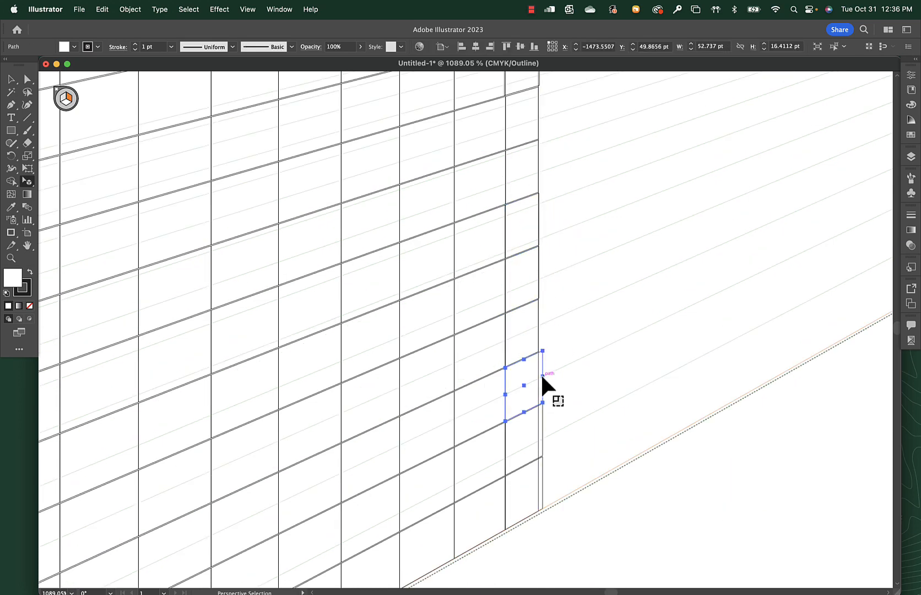
left_click_drag(542, 376, 538, 378)
left_click(543, 429)
left_click_drag(542, 429, 538, 431)
left_click(543, 481)
left_click_drag(542, 482, 538, 484)
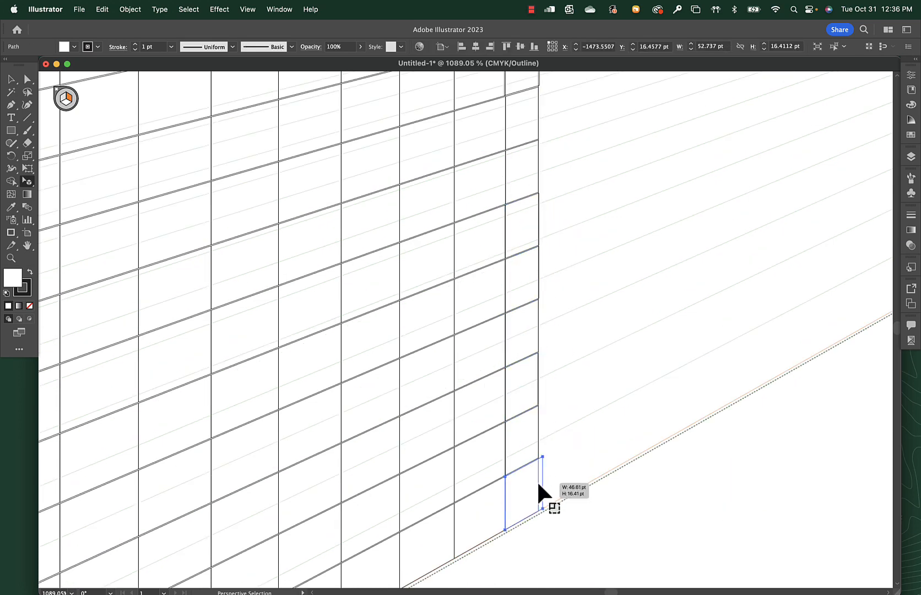
left_click(571, 445)
Fill the tile at the wall's bottom front corner with the white-to-black linear gradient swatch and return to Preview mode.
key("super+minus")
key("super+minus")
key("super+minus")
key("super+minus")
key("super+minus")
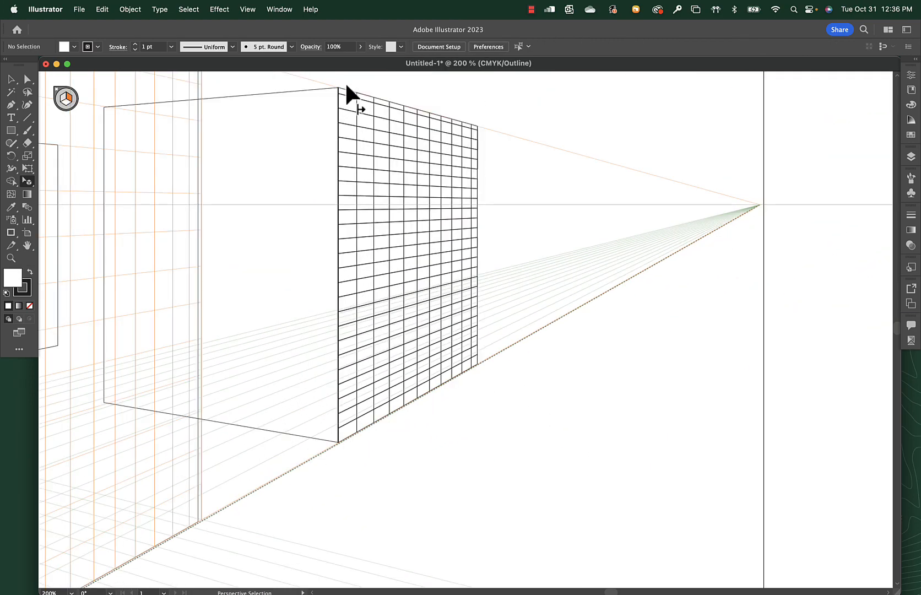
scroll(343, 462, "up", 2)
left_click(350, 454)
left_click_drag(350, 454, 472, 497)
left_click_drag(442, 578, 370, 356)
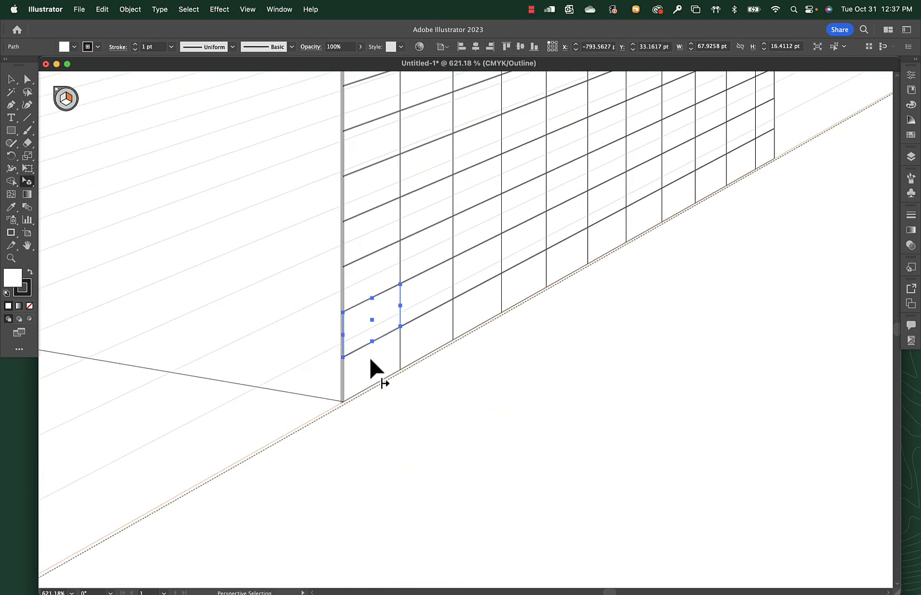
left_click(370, 356)
left_click(399, 350)
left_click(375, 384)
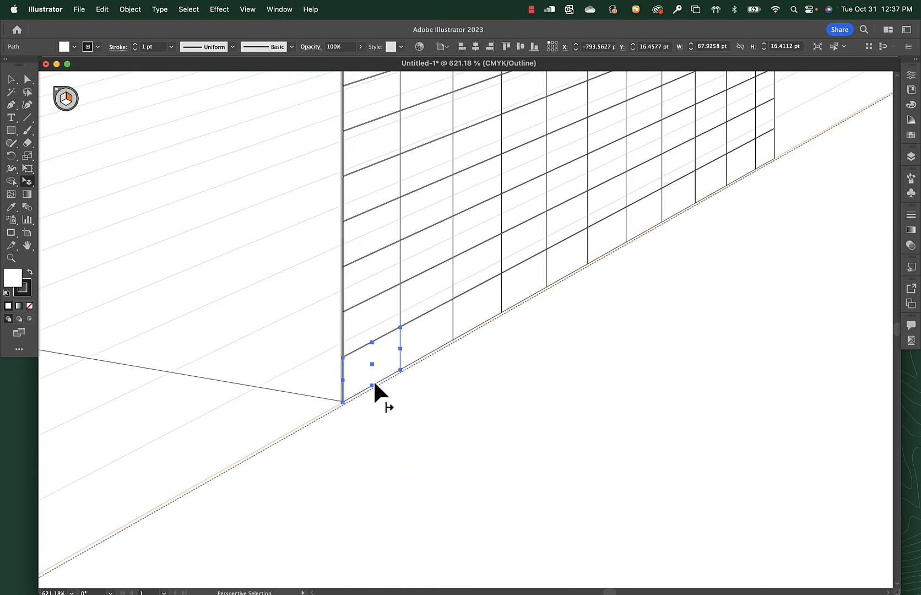
left_click(911, 134)
left_click(782, 197)
key("super+y")
Redraw the tile's gradient so it runs diagonally downward, and change its black end stop to a red swatch.
key("g")
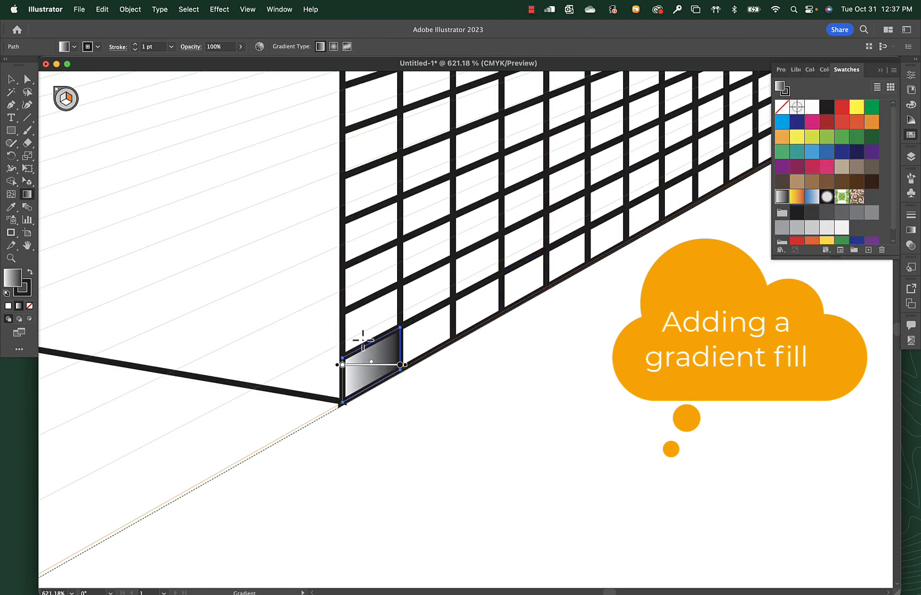
left_click_drag(370, 345, 382, 368)
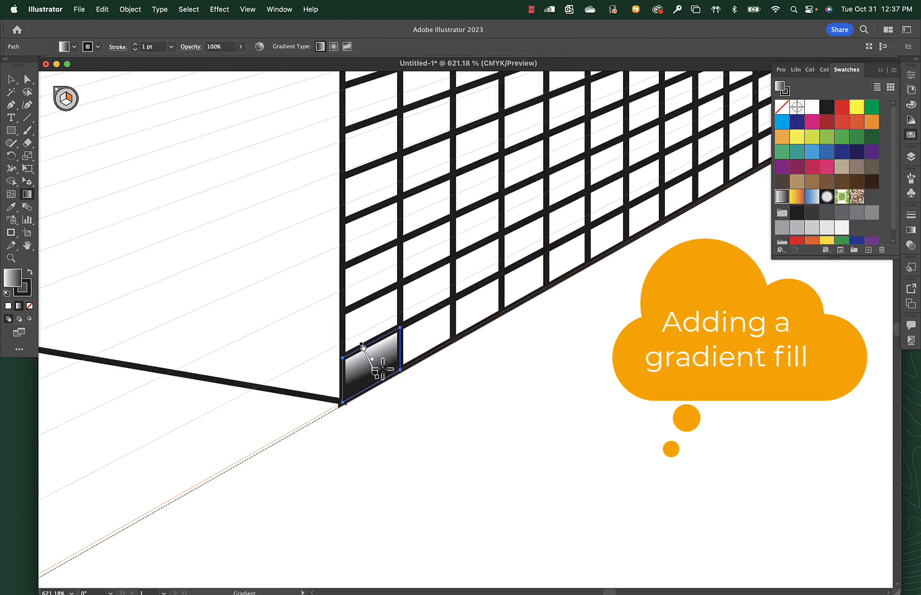
double_click(375, 372)
left_click(238, 427)
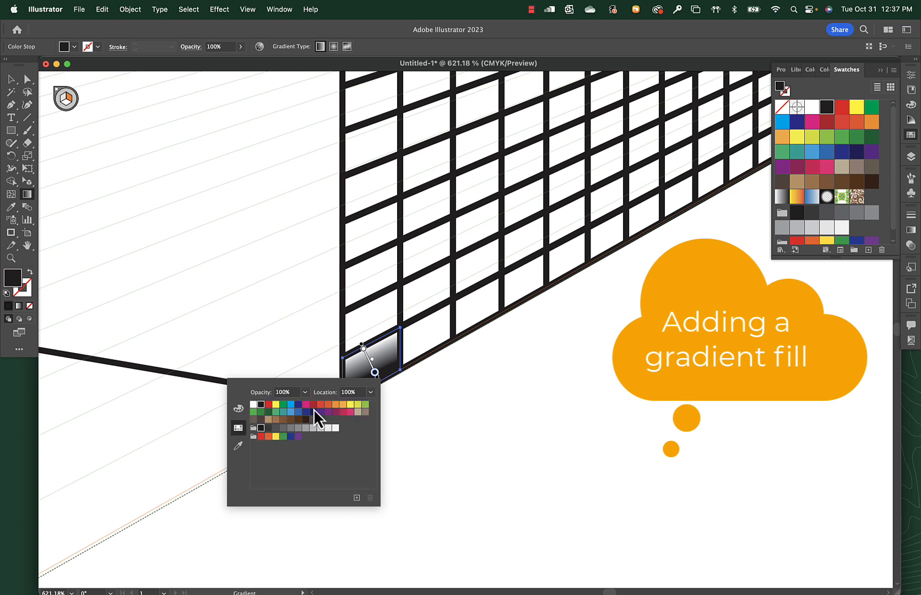
left_click(312, 405)
Set the gradient's white start stop to the same red swatch and darken the end stop to maroon.
double_click(364, 349)
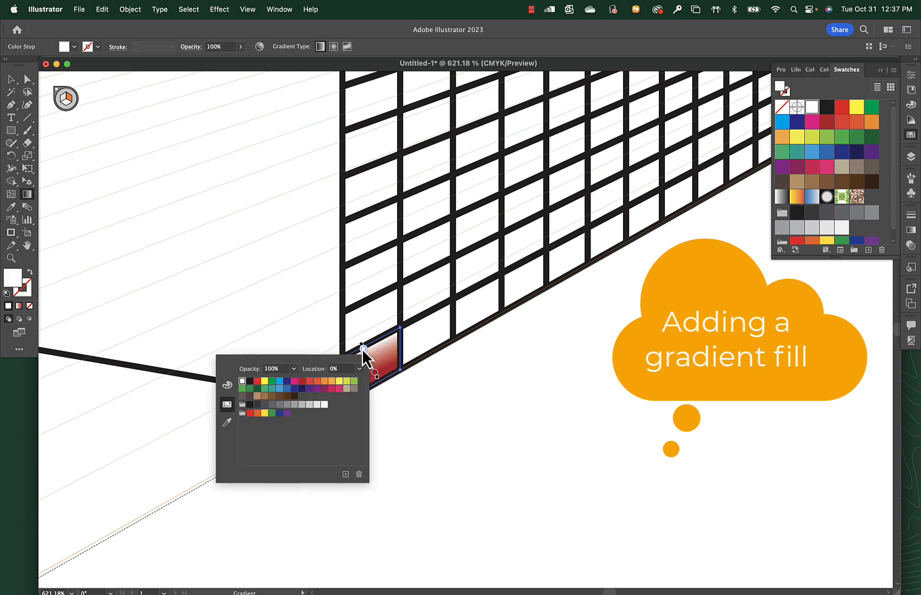
left_click(302, 381)
double_click(374, 373)
left_click(238, 408)
left_click_drag(293, 454, 316, 449)
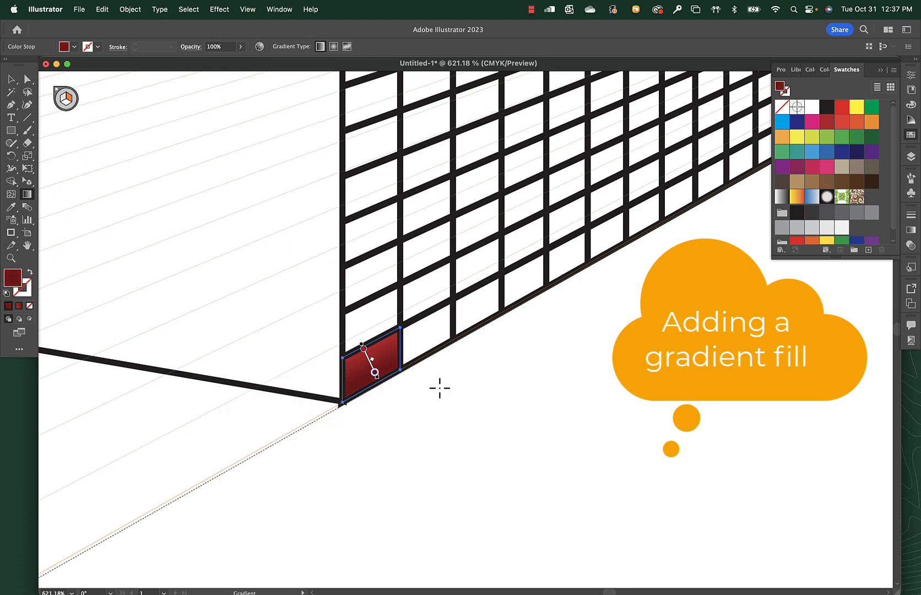
Select the tiles on the lower half of the wall behind the front column and copy the red gradient onto them with the Eyedropper.
key("super+minus")
key("super+minus")
left_click_drag(525, 358, 455, 199)
key("shift+v")
scroll(306, 414, "up", 5)
scroll(307, 415, "up", 1)
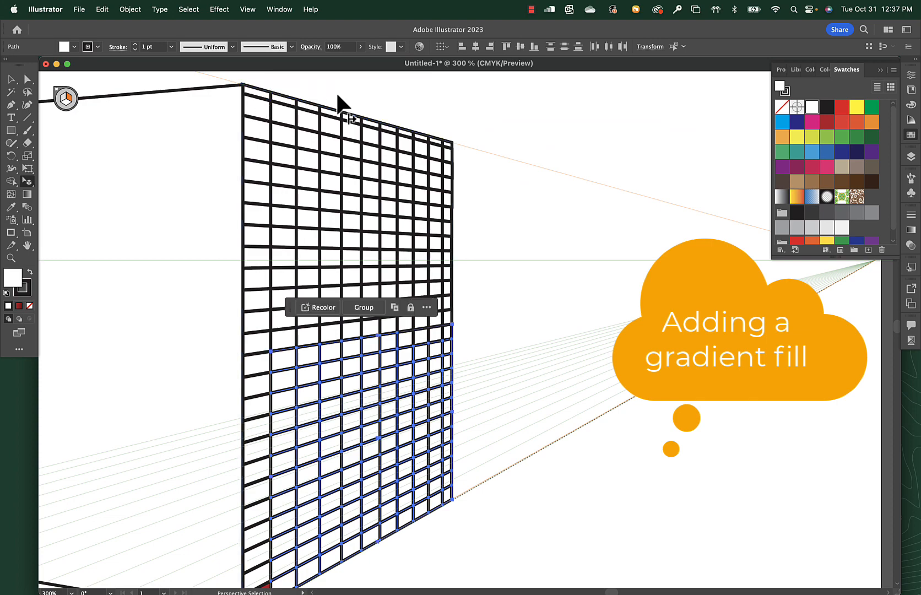
scroll(339, 98, "down", 5)
key("i")
left_click(254, 436)
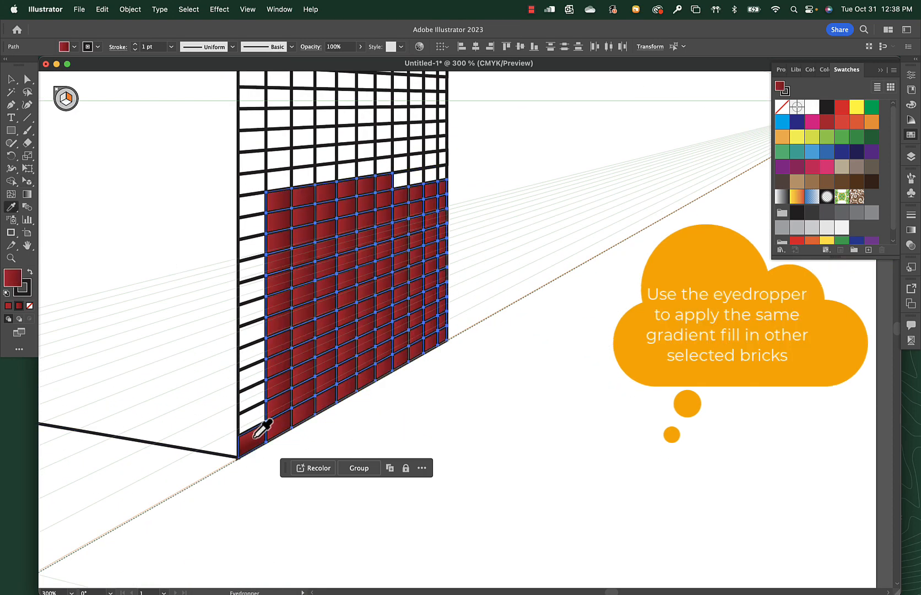
Select the wall's front column of tiles and apply the same red gradient with the Eyedropper.
key("shift+v")
left_click(232, 388)
key("super+z")
left_click_drag(261, 516, 254, 280)
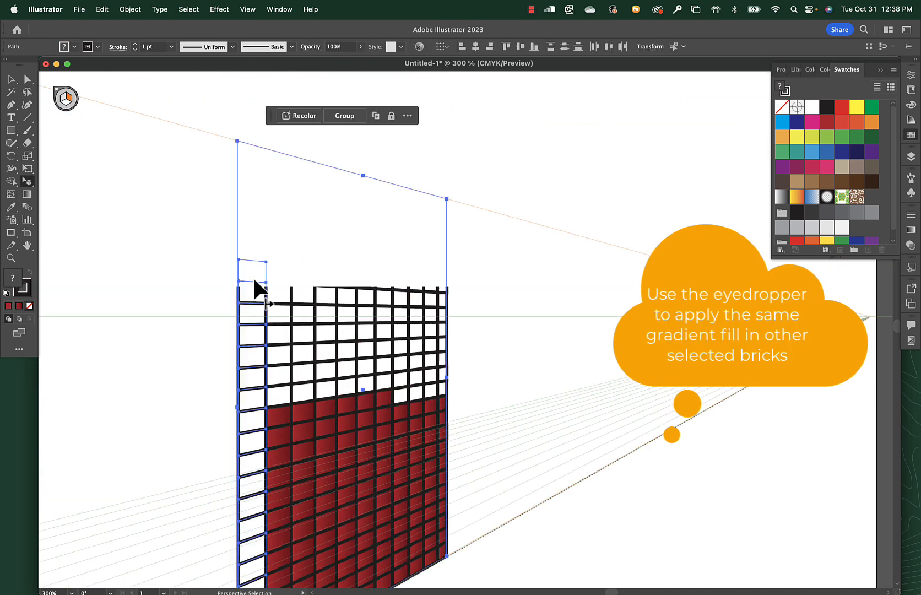
scroll(288, 433, "down", 4)
left_click(251, 548, "shift")
scroll(279, 128, "up", 2)
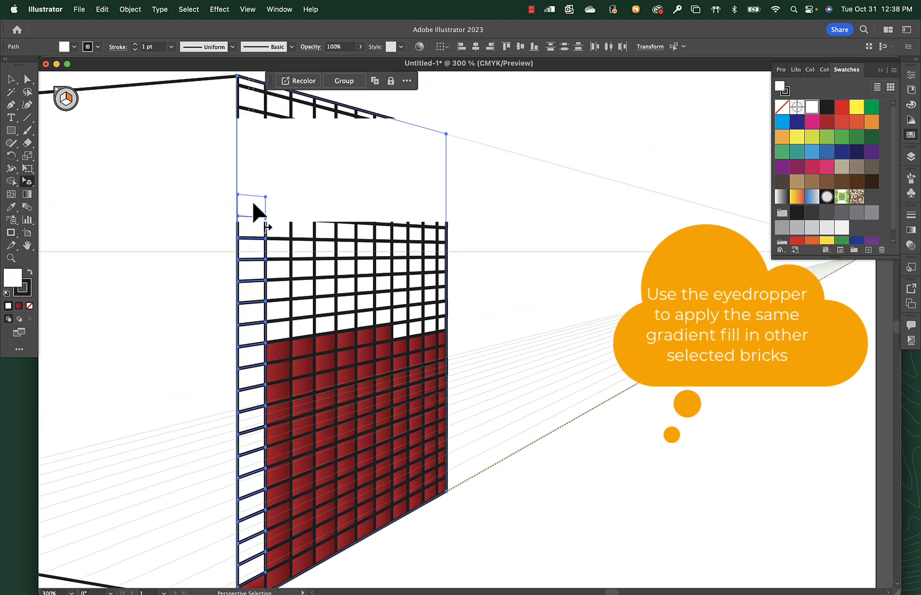
key("i")
left_click(275, 352)
scroll(311, 173, "up", 2)
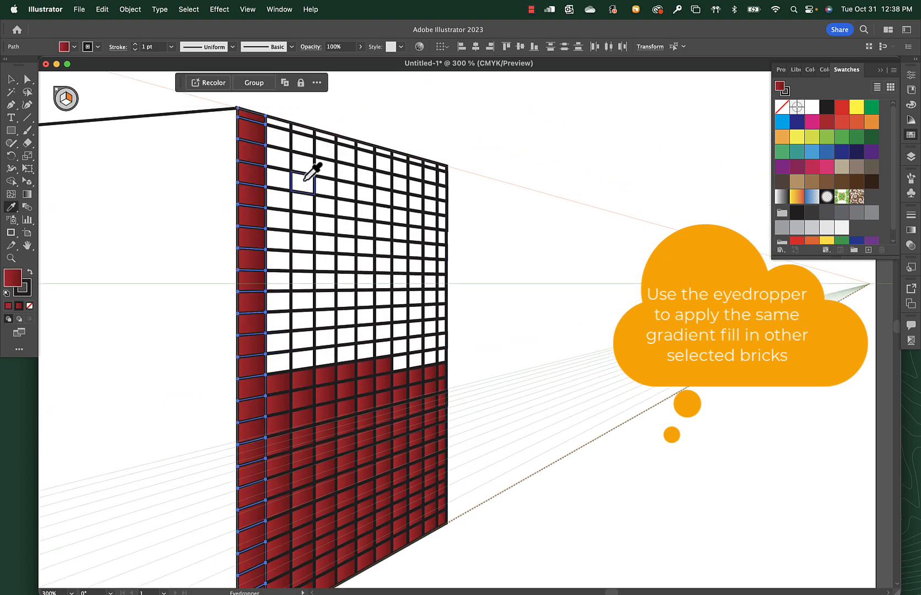
Select the remaining white tiles on the wall's upper half, fill them with the red gradient using the Eyedropper, and deselect.
key("shift+v")
left_click(443, 363)
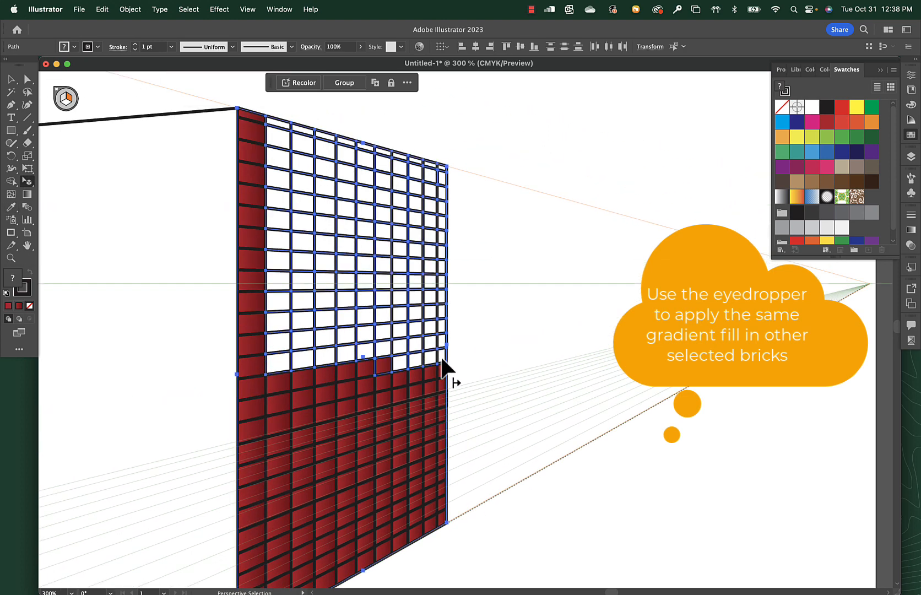
key("i")
left_click(295, 386)
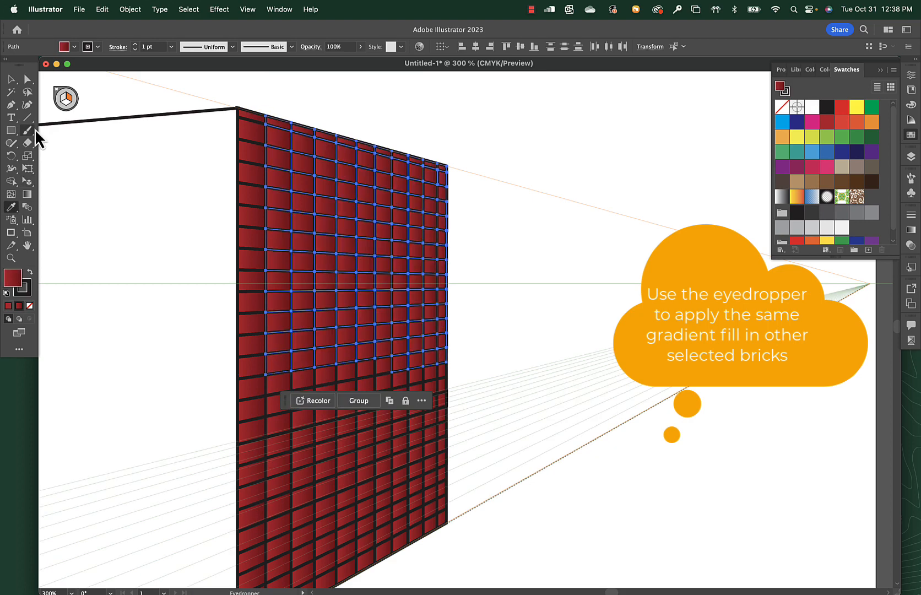
left_click(11, 80)
left_click(509, 333)
Try removing the stroke from all the red tiles on the second building's wall, and undo it.
scroll(508, 364, "left", 3)
key("super+minus")
key("super+minus")
key("super+minus")
scroll(507, 364, "right", 2)
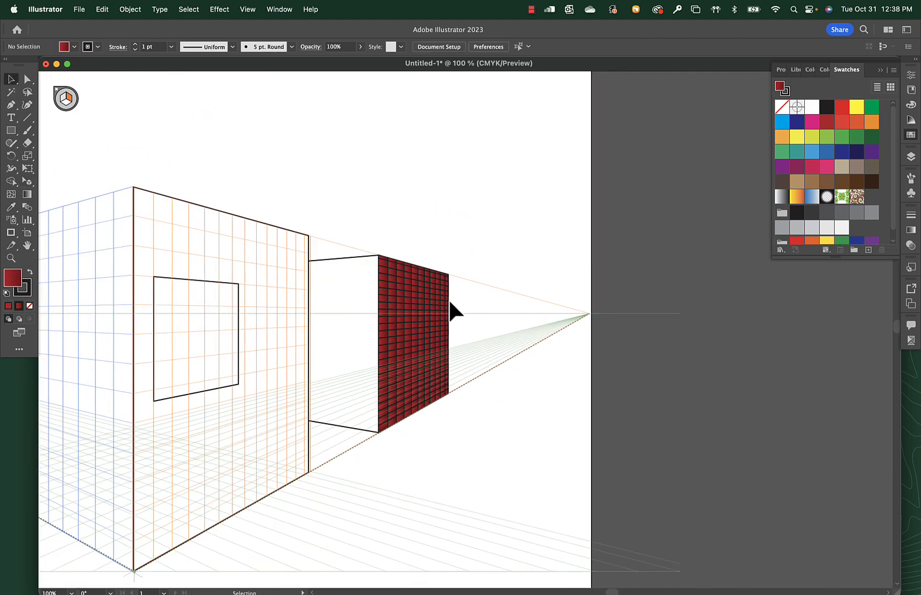
left_click_drag(379, 243, 444, 477)
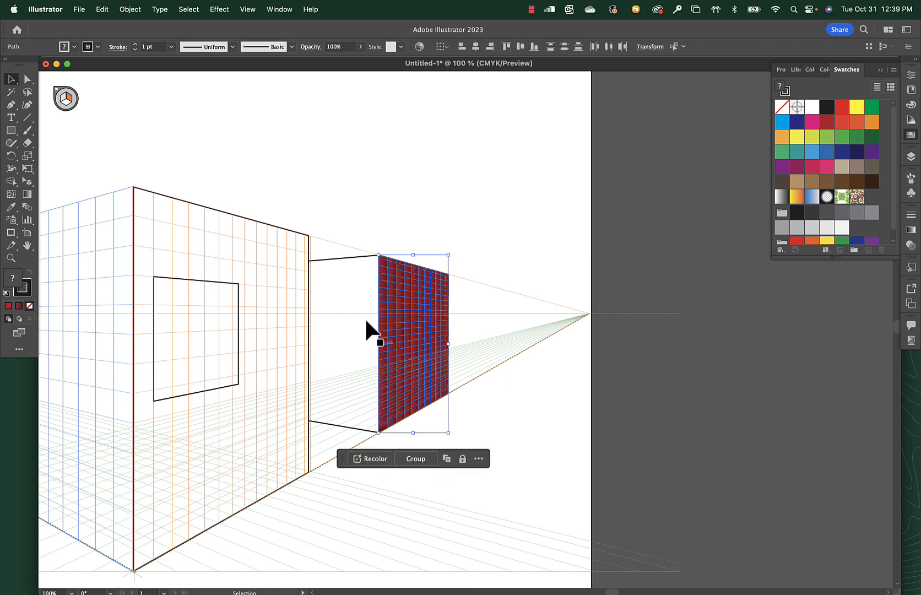
left_click(97, 47)
left_click(7, 64)
left_click(115, 36)
left_click(417, 199)
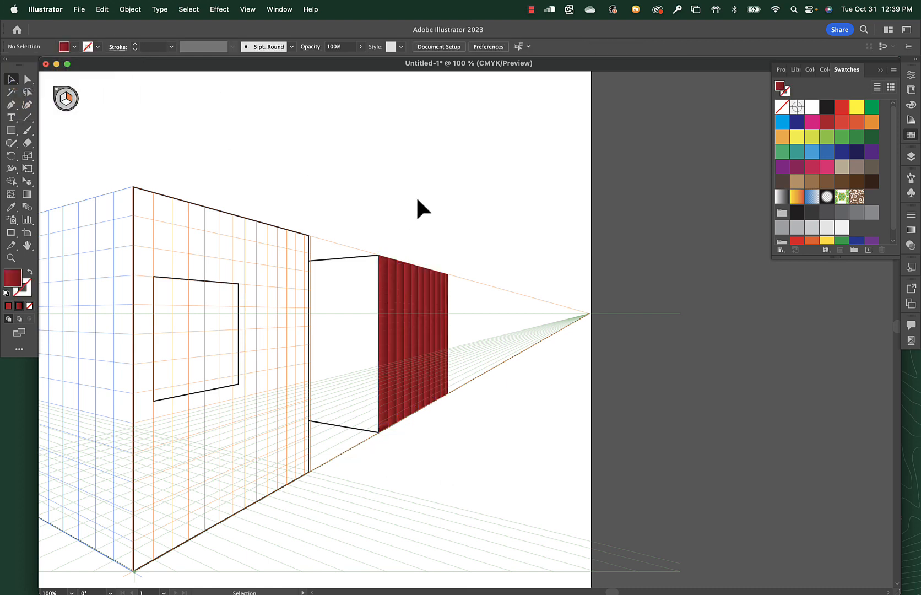
key("super+z")
left_click(478, 265)
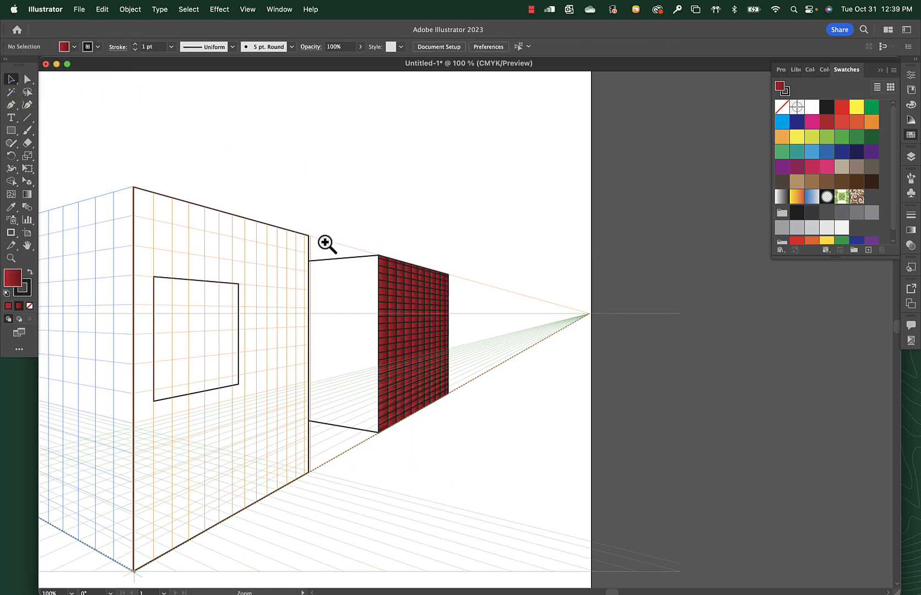
Reselect the brick tiles on the right wall and try them with their stroke set to None.
left_click_drag(326, 243, 419, 342)
left_click_drag(471, 382, 366, 265)
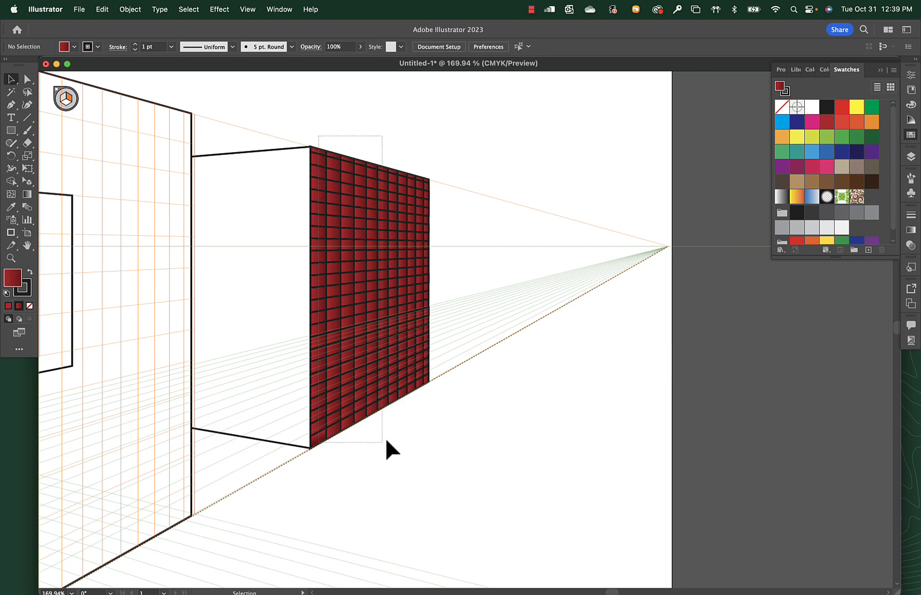
left_click_drag(420, 418, 428, 416)
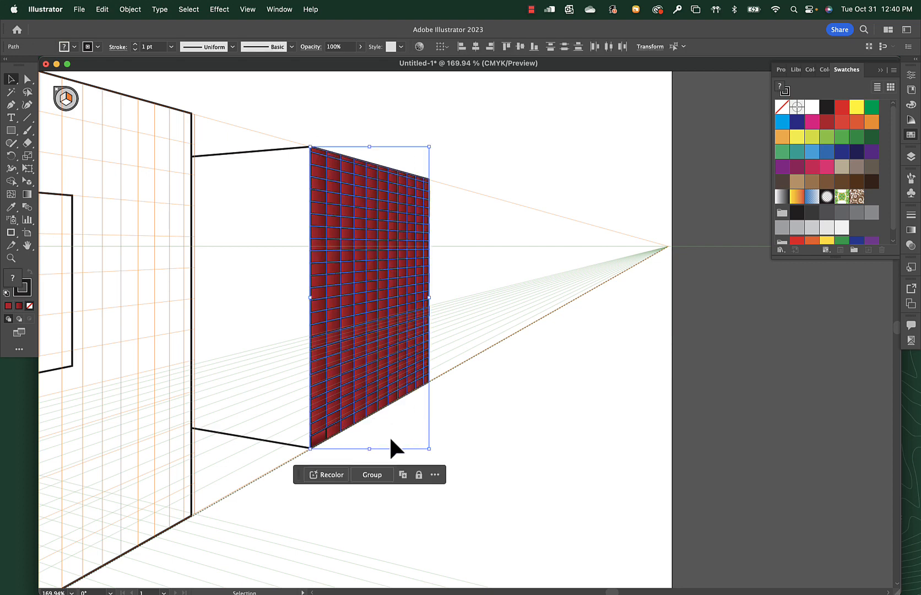
left_click(97, 47)
left_click(14, 65)
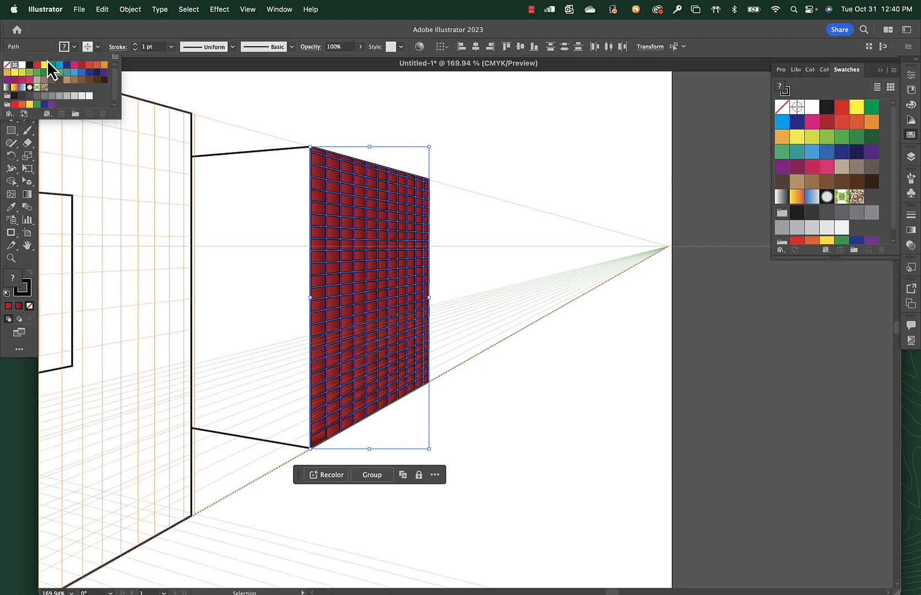
left_click(7, 65)
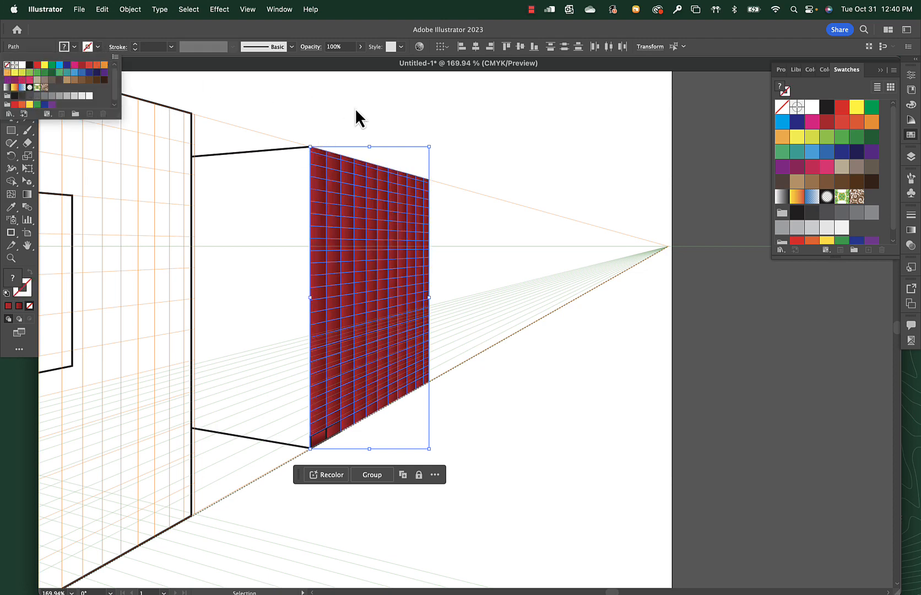
left_click(504, 115)
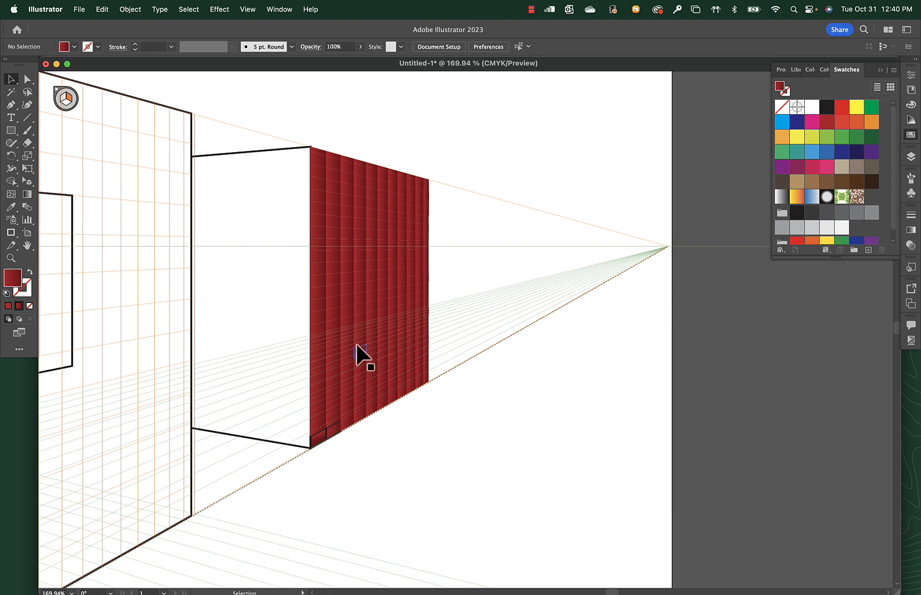
Select all the wall's tiles, give them a Registration-colored stroke 0.25 pt thick, and deselect.
left_click_drag(318, 454, 427, 165)
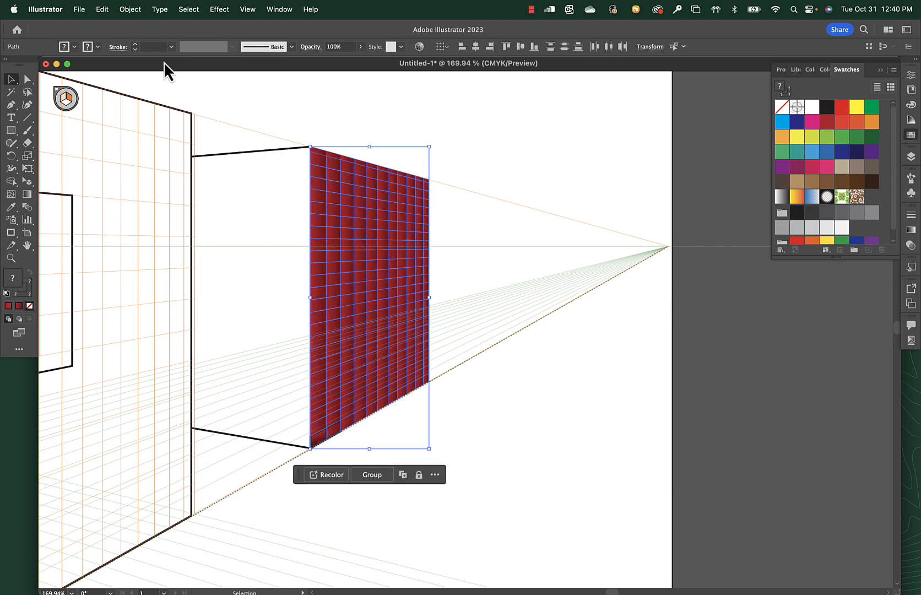
left_click(98, 48)
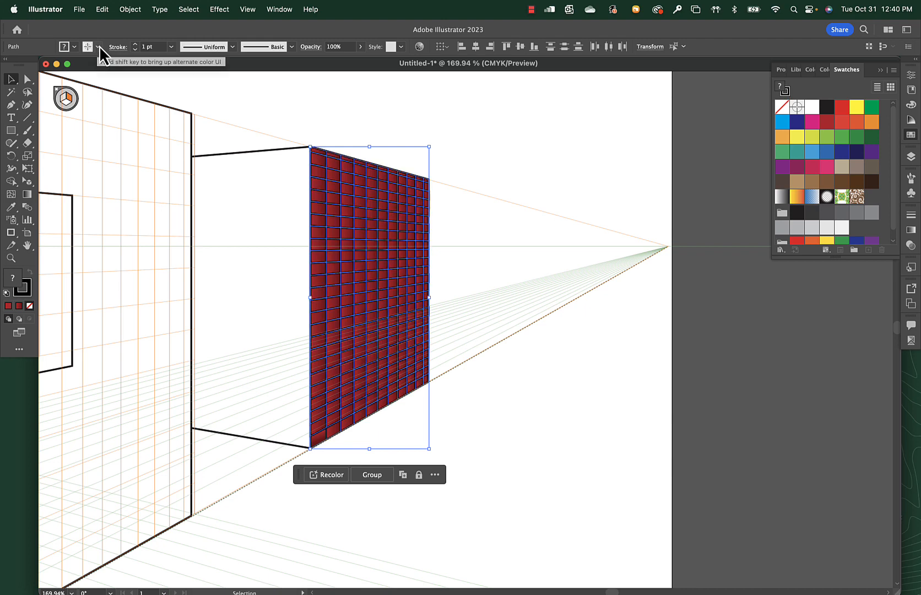
left_click(172, 47)
left_click(187, 68)
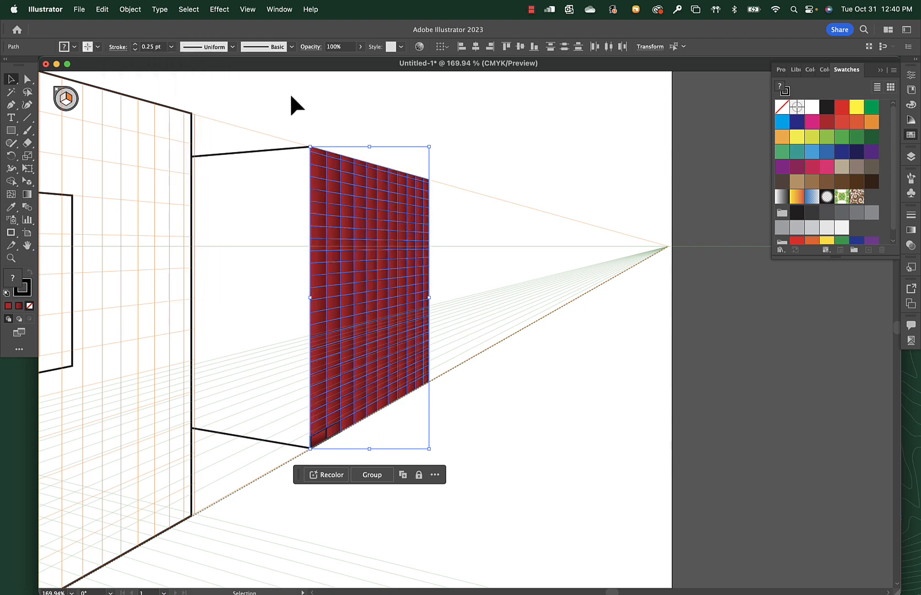
left_click(454, 129)
Draw a door rectangle about 136 by 132 pt at the base of the brick wall, fill it dark gray, and deselect.
scroll(458, 452, "left", 5)
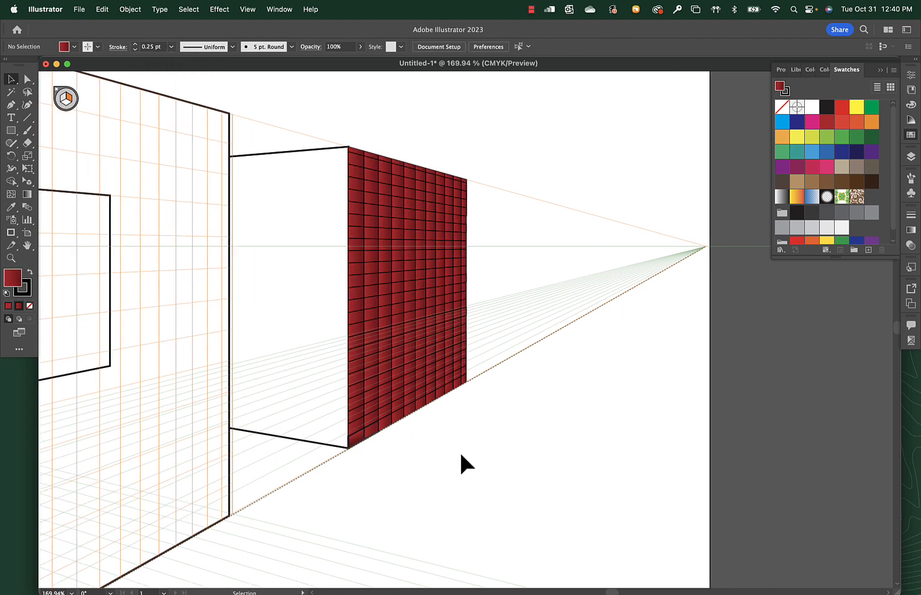
key("m")
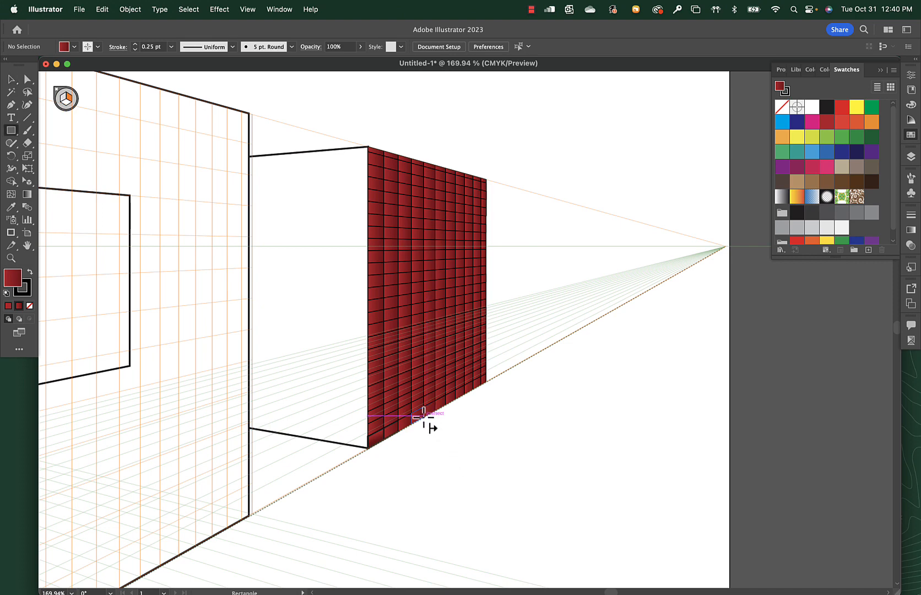
left_click_drag(423, 417, 446, 329)
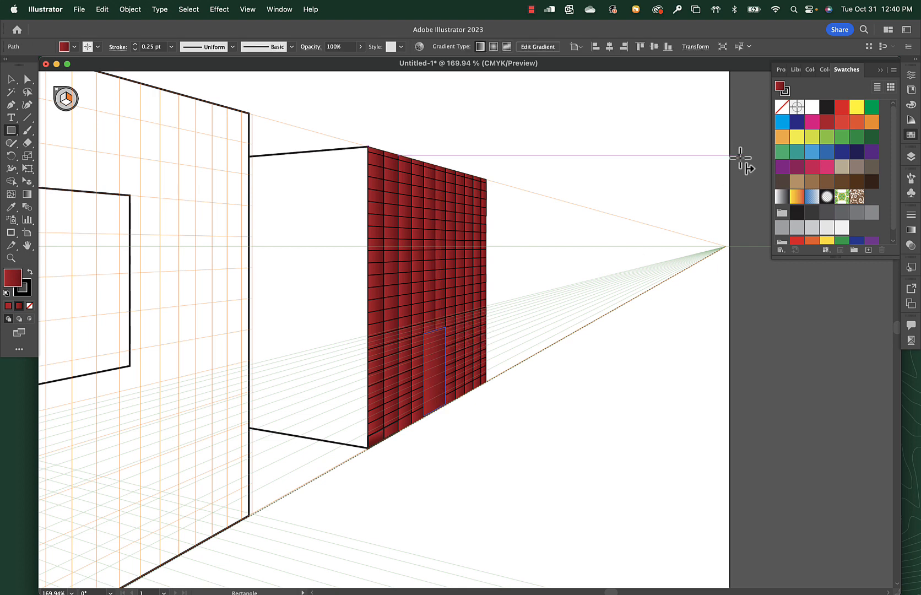
left_click(826, 107)
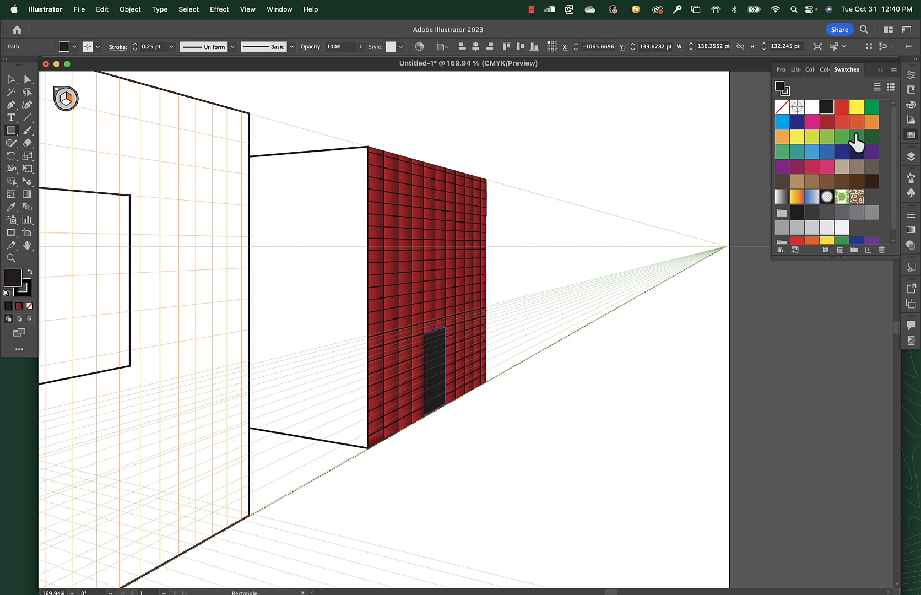
left_click(826, 213)
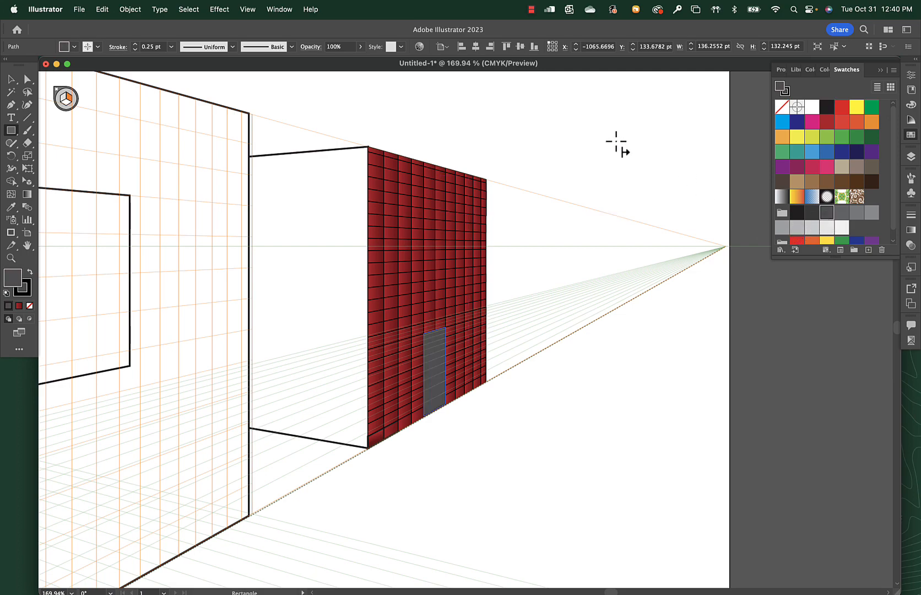
left_click(12, 80)
left_click(490, 236)
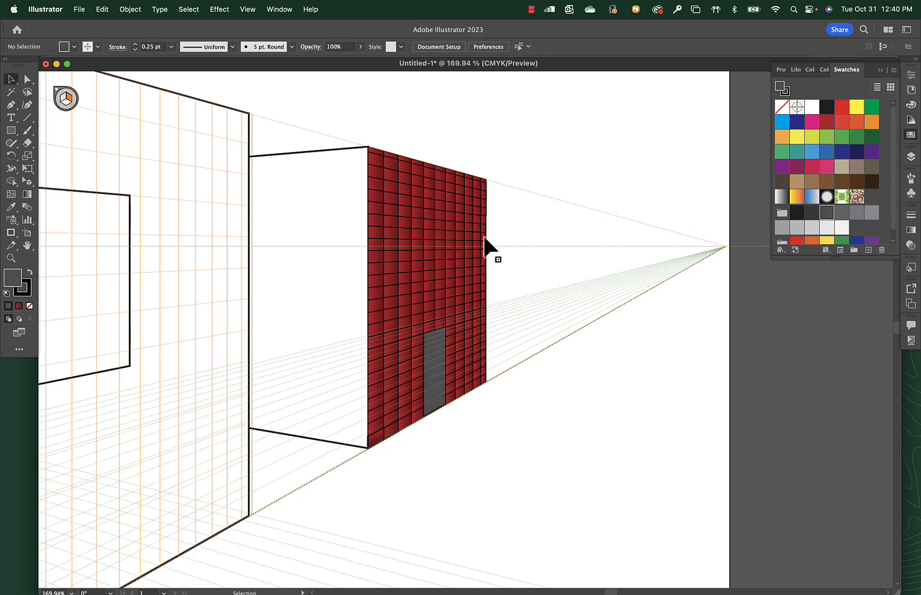
Try drawing a dark gray rectangle over the door's upper part on the right grid plane, and remove it.
left_click_drag(346, 229, 551, 366)
left_click_drag(554, 367, 401, 175)
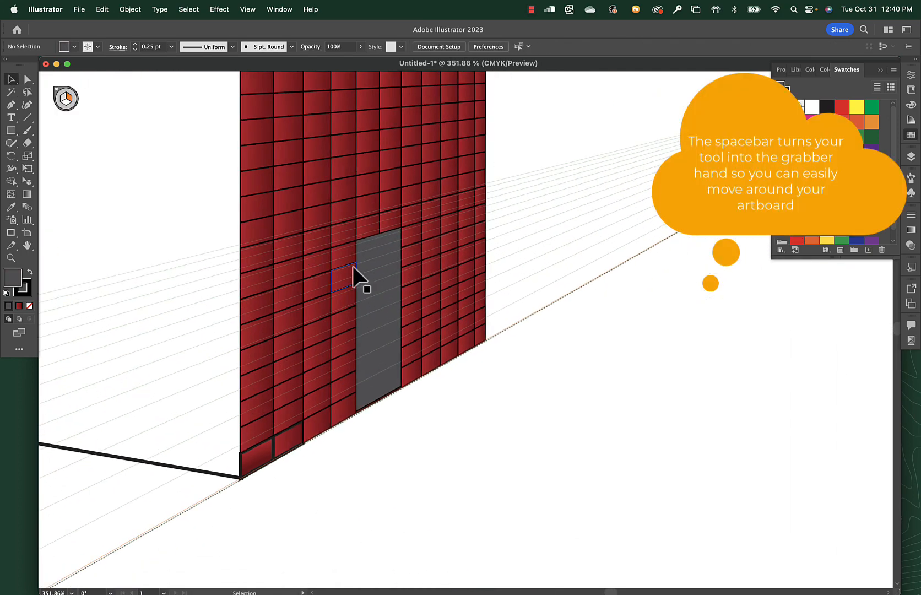
key("m")
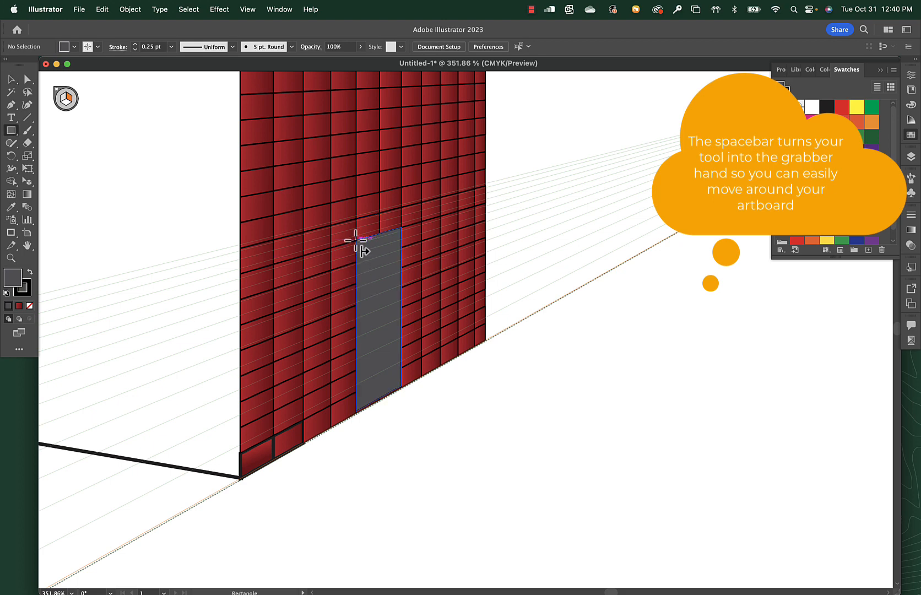
left_click_drag(356, 240, 405, 252)
left_click_drag(403, 268, 404, 276)
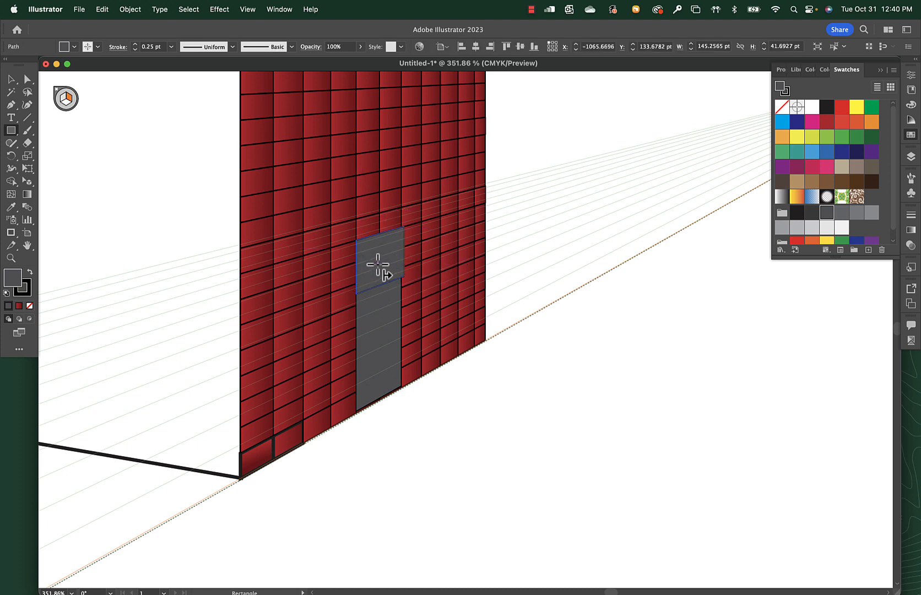
key("super+shift+a")
Draw a light gray canopy on the horizontal plane from the door's top corner and move it in perspective to sit above the door.
key("2")
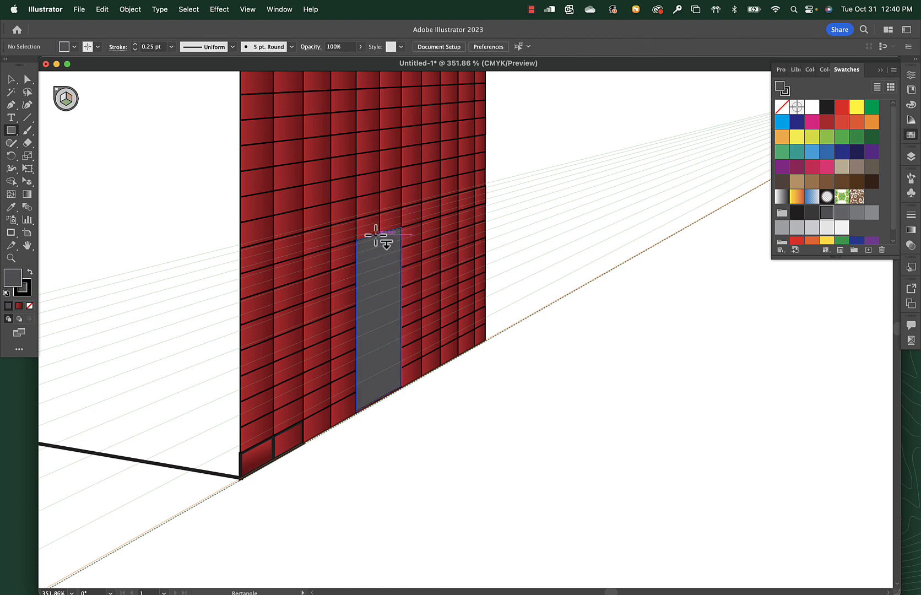
left_click_drag(357, 240, 379, 274)
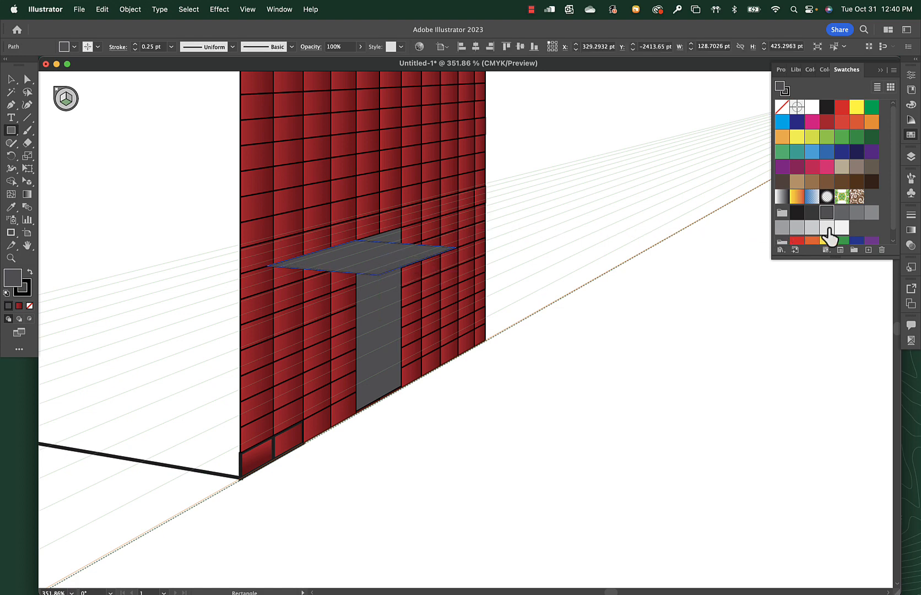
left_click(796, 227)
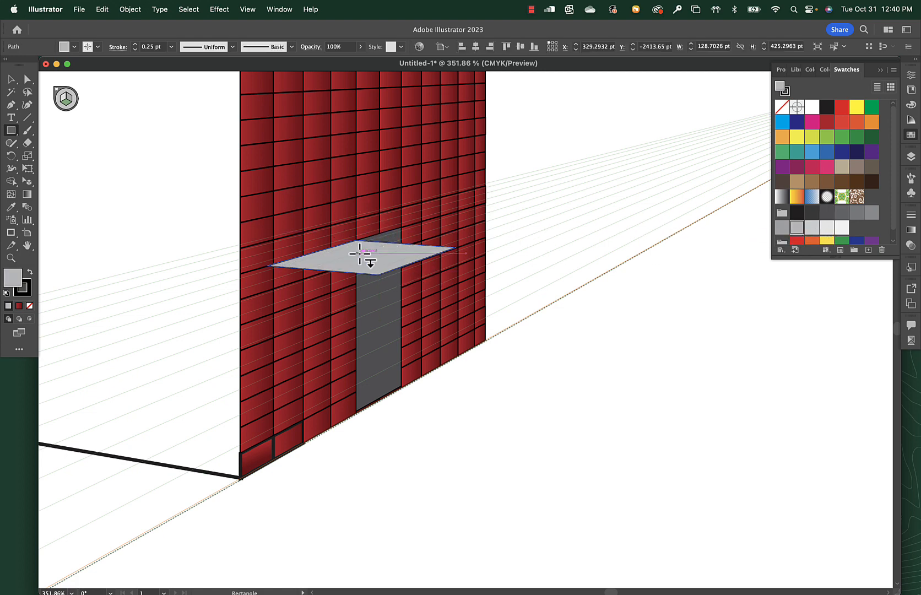
key("shift+v")
left_click_drag(359, 248, 410, 237)
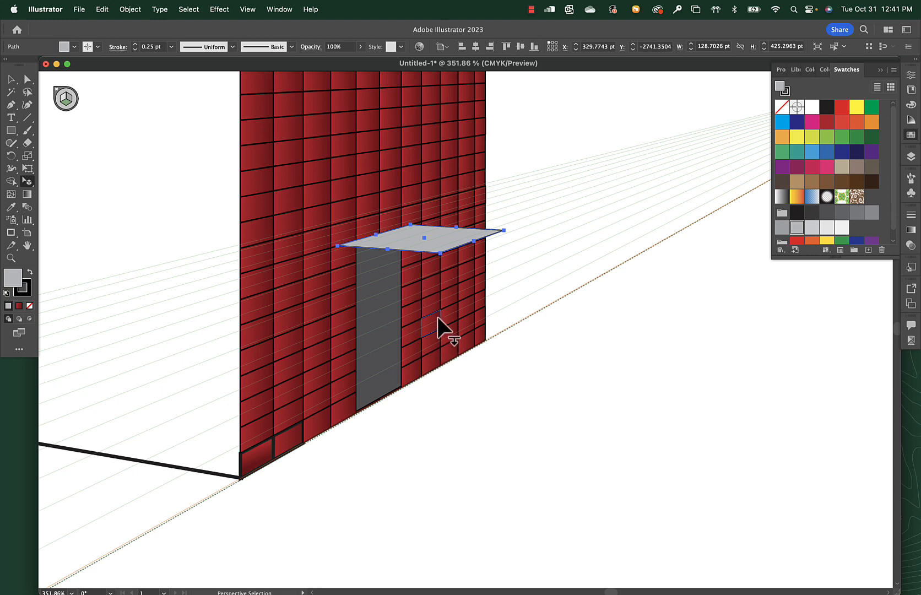
Draw the near post's left-plane and right-plane faces under the canopy, plus the far post's right-plane face at the canopy's far corner.
key("m")
key("1")
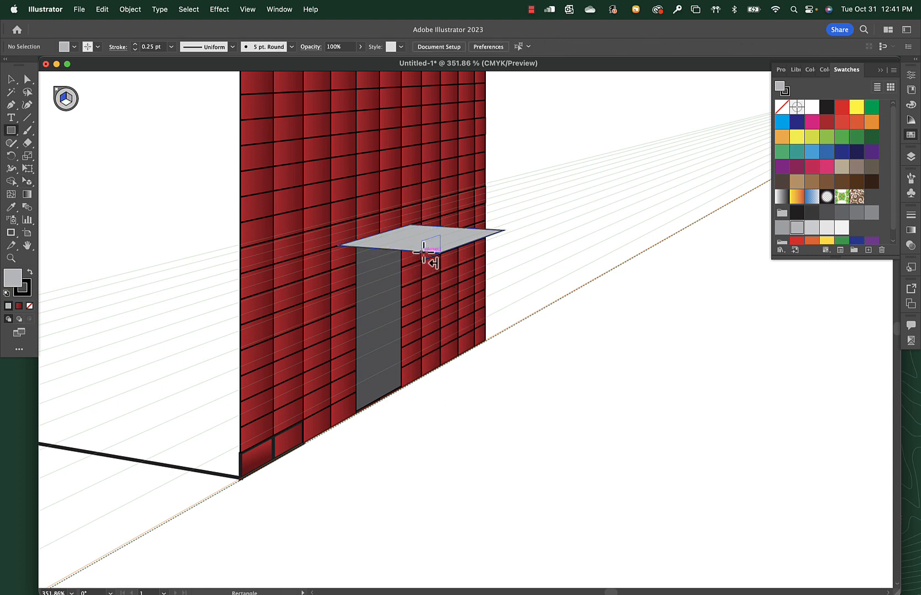
left_click_drag(423, 250, 439, 411)
key("3")
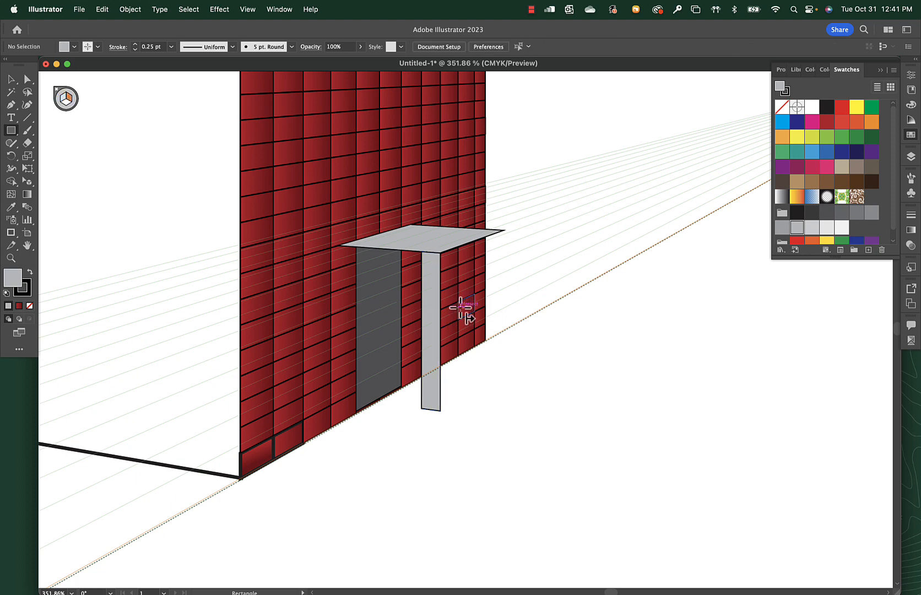
left_click_drag(443, 252, 454, 408)
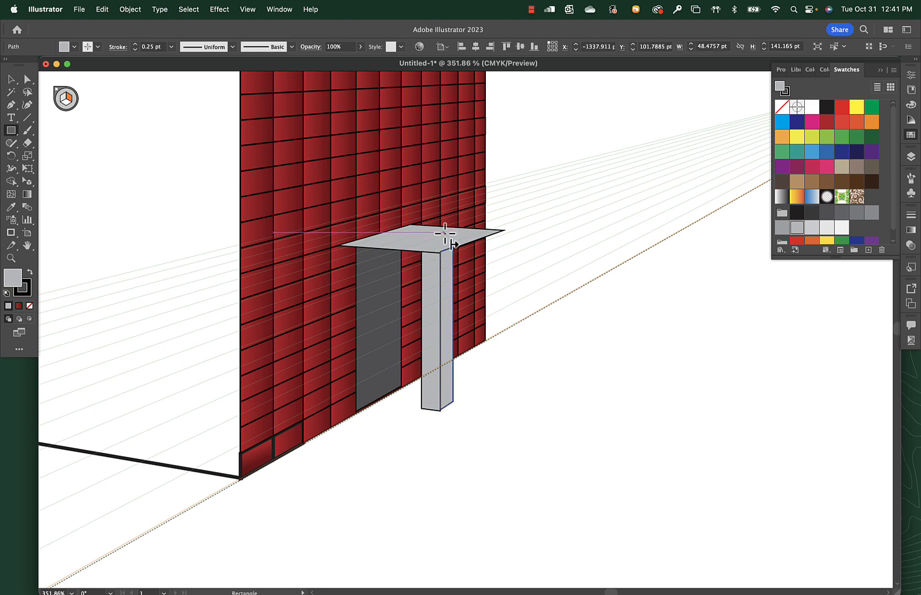
left_click_drag(497, 230, 503, 370)
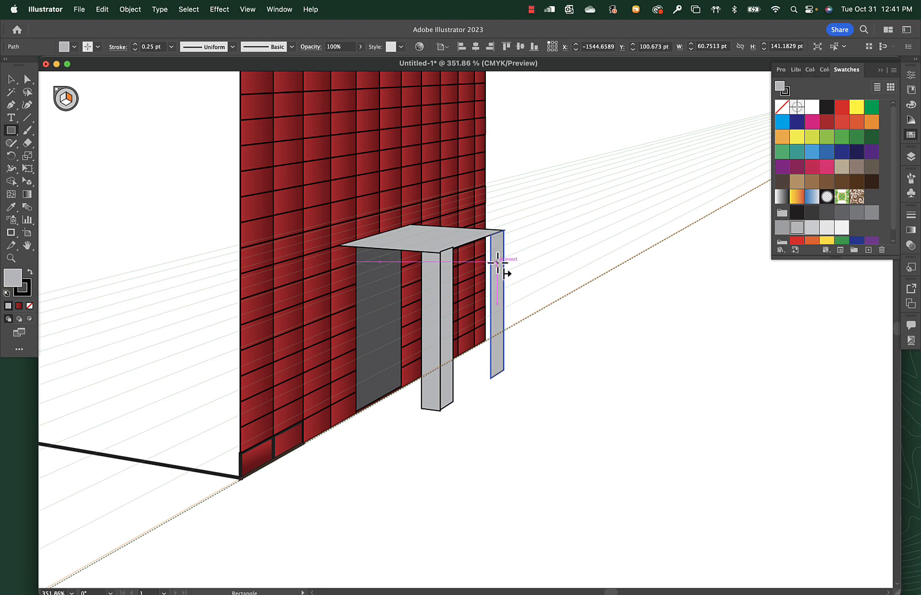
Try drawing a rectangle on the horizontal plane at the canopy's far corner, and undo it.
key("super+shift+a")
key("2")
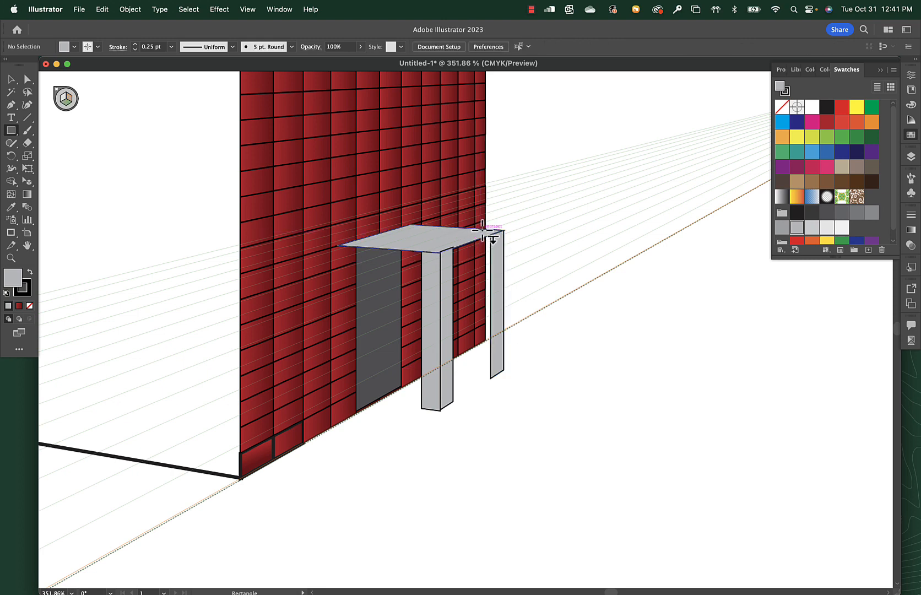
left_click_drag(490, 234, 494, 357)
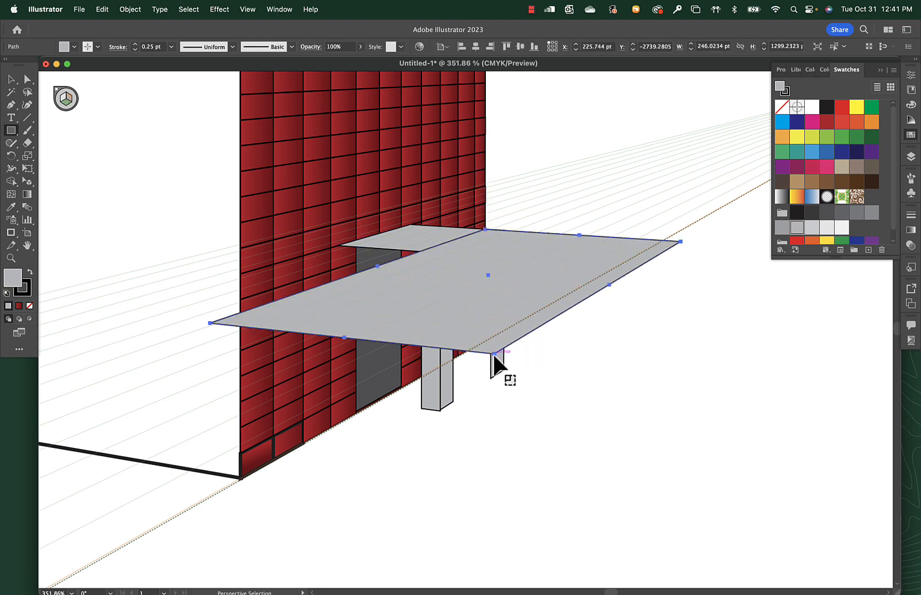
key("super+z")
Draw the far post's left-plane face and place it behind the post's right-plane face using Perspective Selection, and deselect.
key("1")
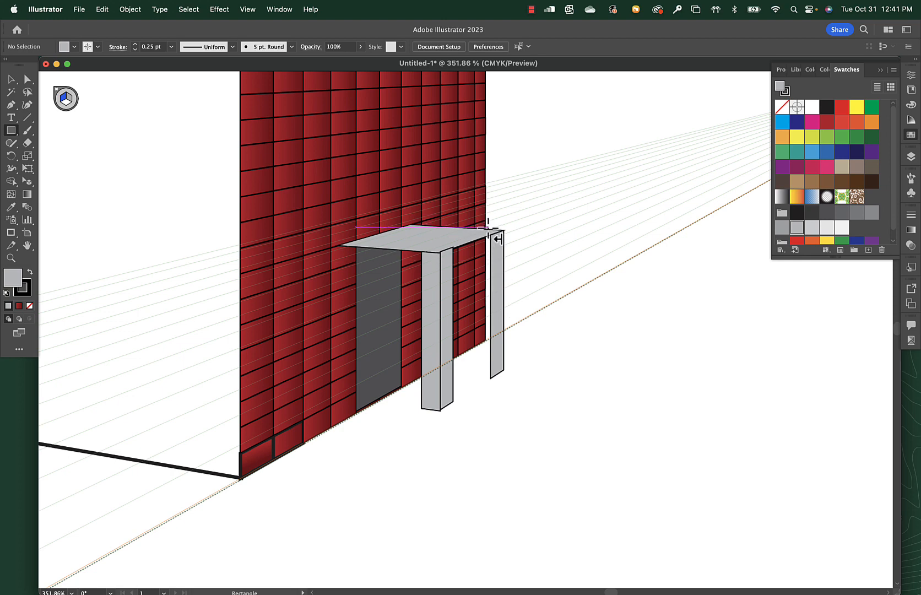
left_click_drag(485, 229, 502, 371)
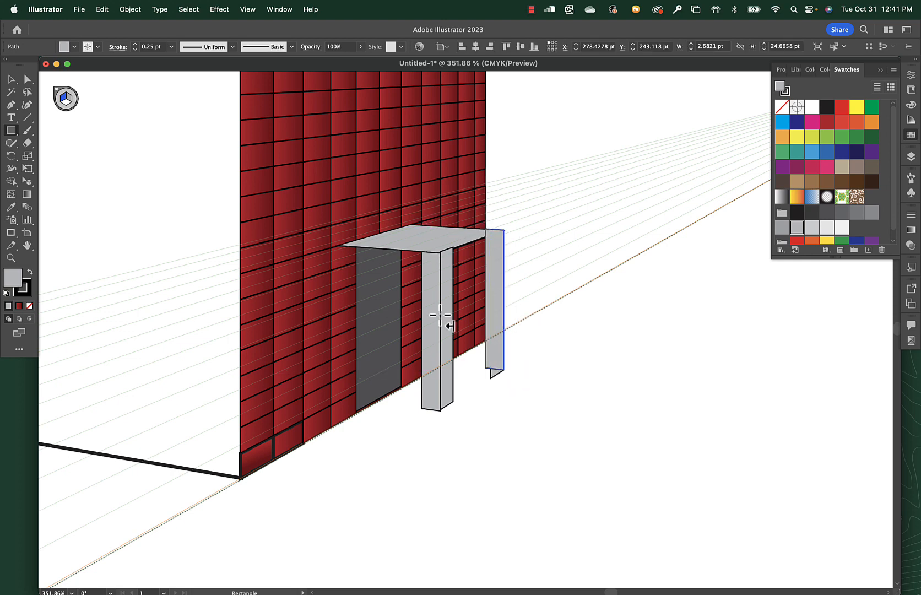
key("shift+v")
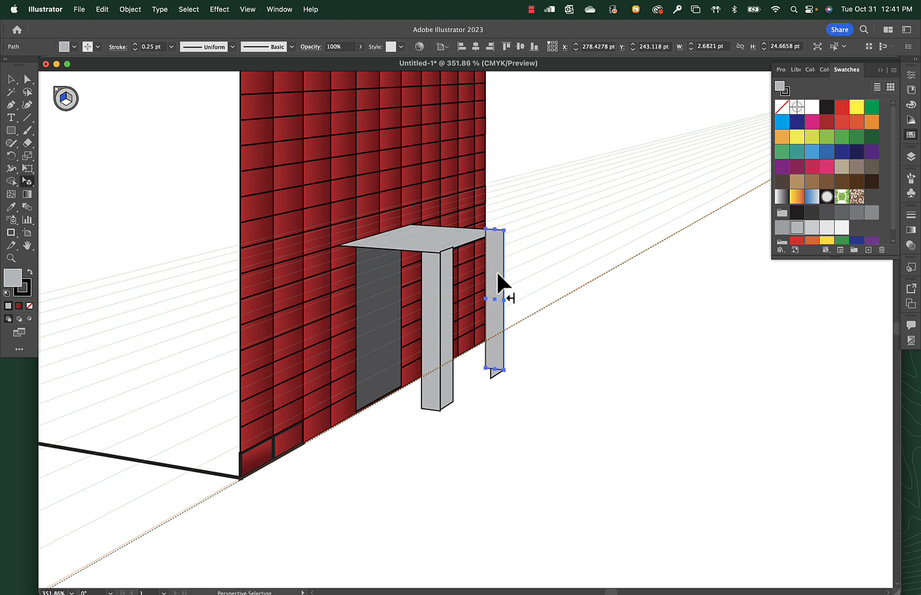
left_click_drag(496, 270, 500, 262)
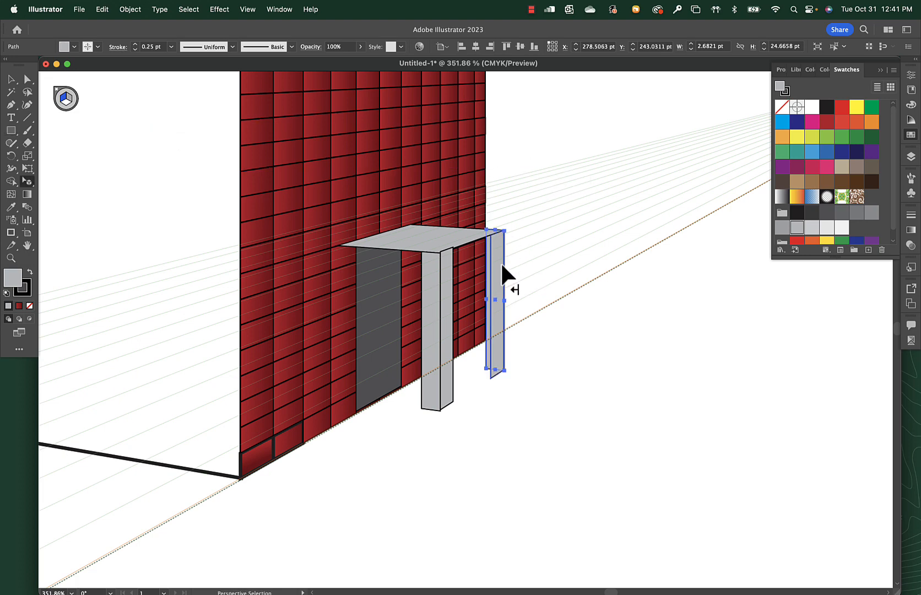
left_click(524, 338)
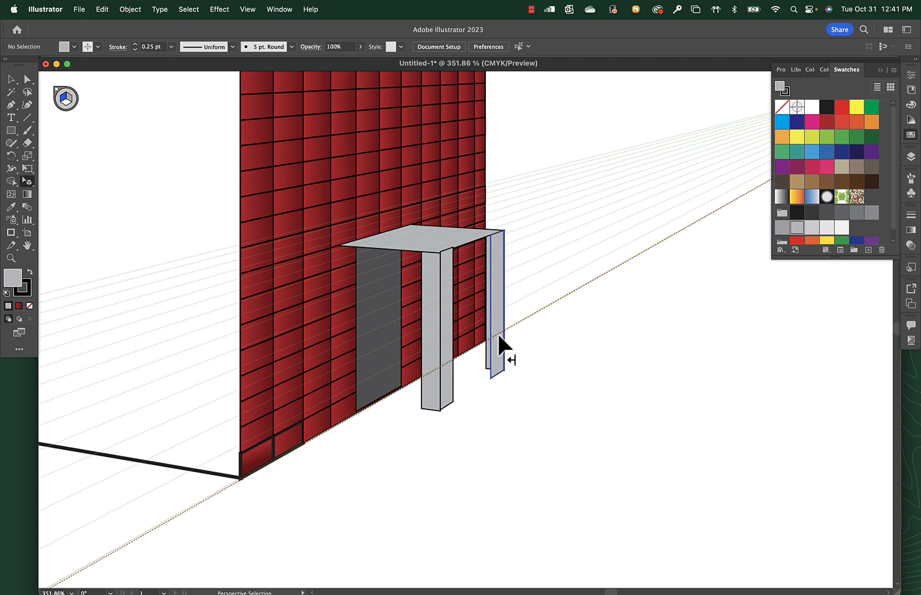
Shorten the near post's right-plane face to about 139.7 pt high so its top meets the canopy edge, checking it in Outline view.
key("z")
left_click_drag(399, 205, 438, 196)
left_click(389, 231)
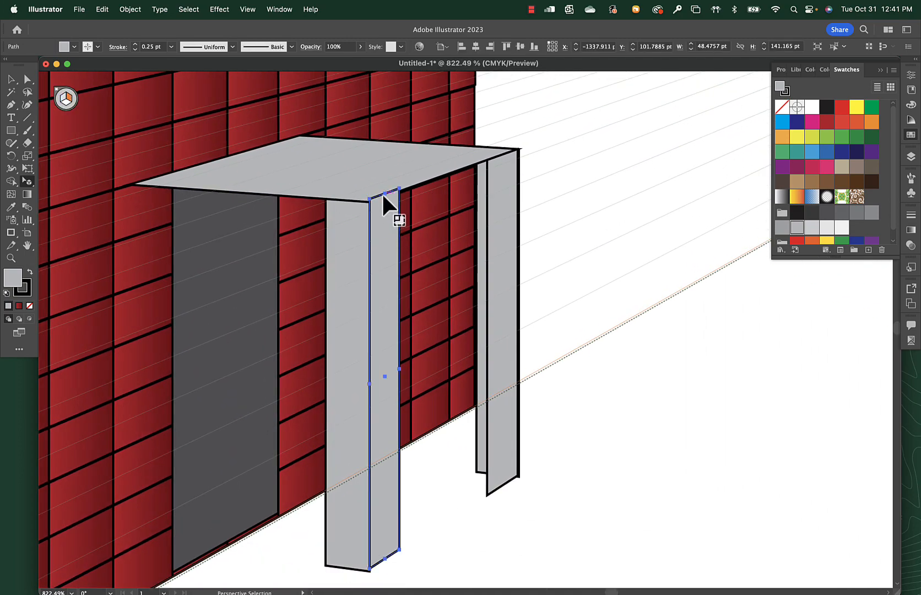
left_click_drag(382, 192, 383, 196)
key("super+y")
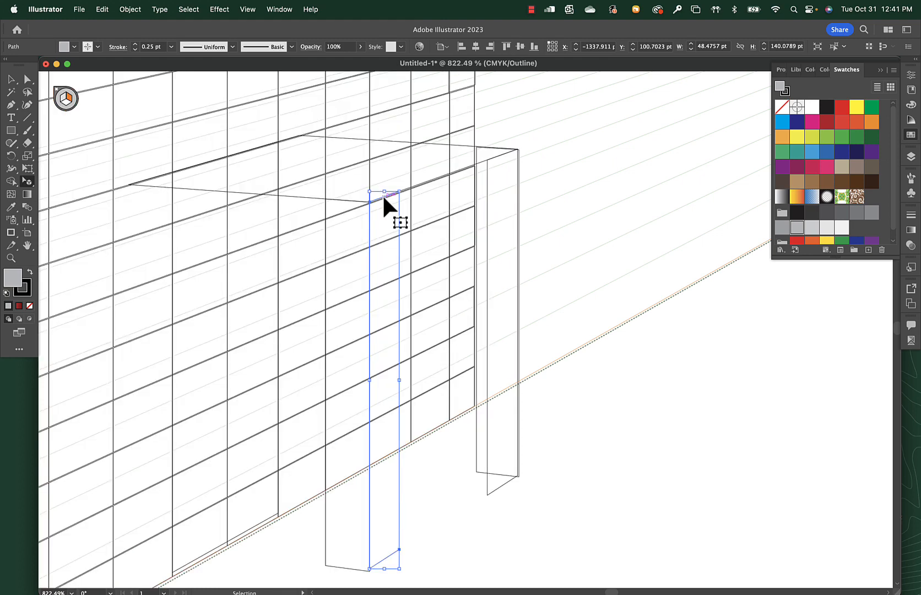
left_click_drag(316, 159, 480, 245)
key("super+y")
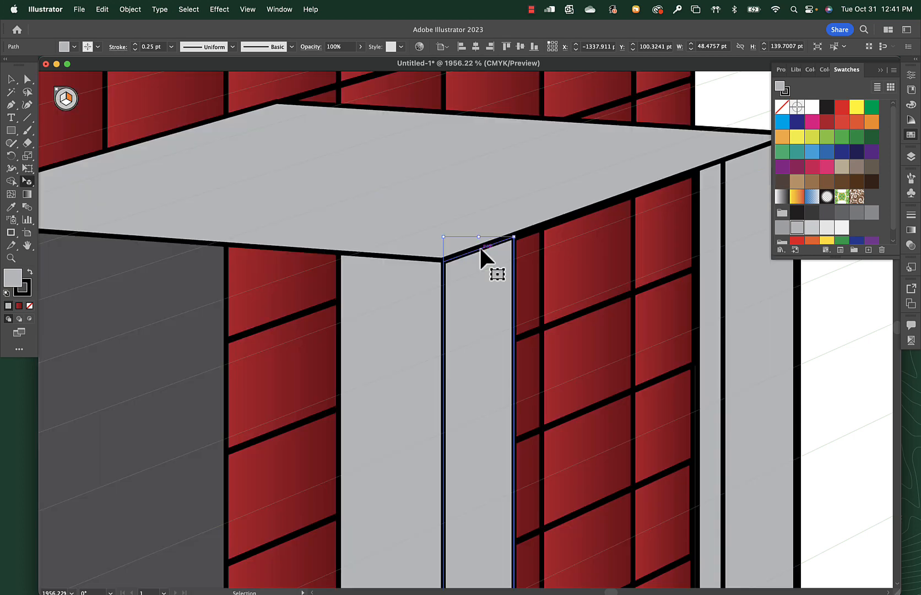
key("super+y")
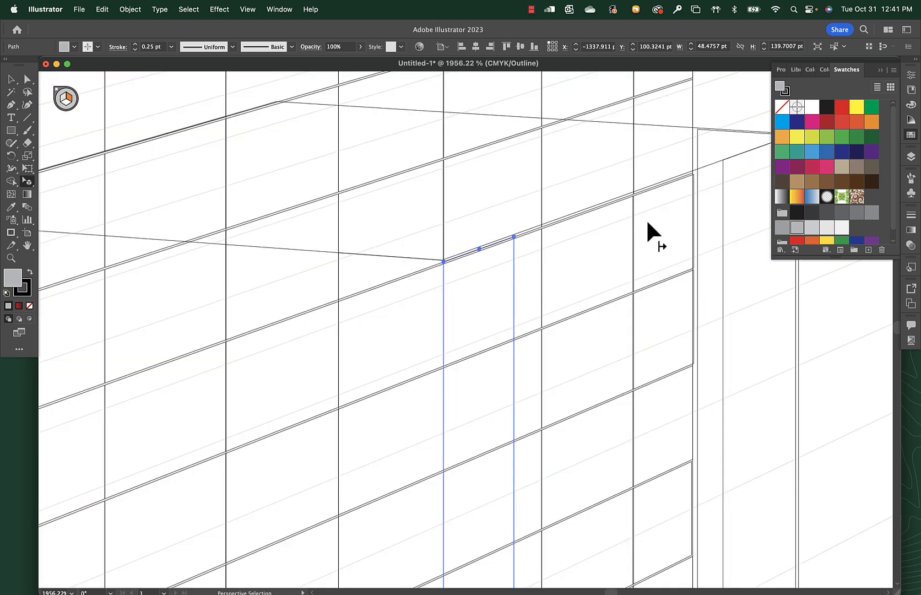
Widen the far post's right-plane face to about 63.2 pt in Outline view so its outer edge meets the adjoining face, and return to Preview.
scroll(646, 218, "right", 5)
key("super+y")
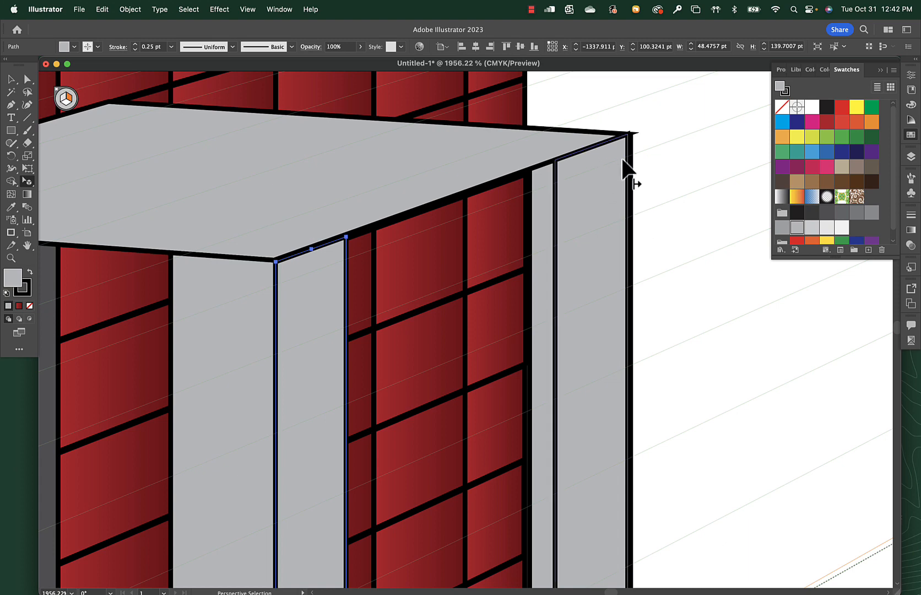
left_click(592, 139)
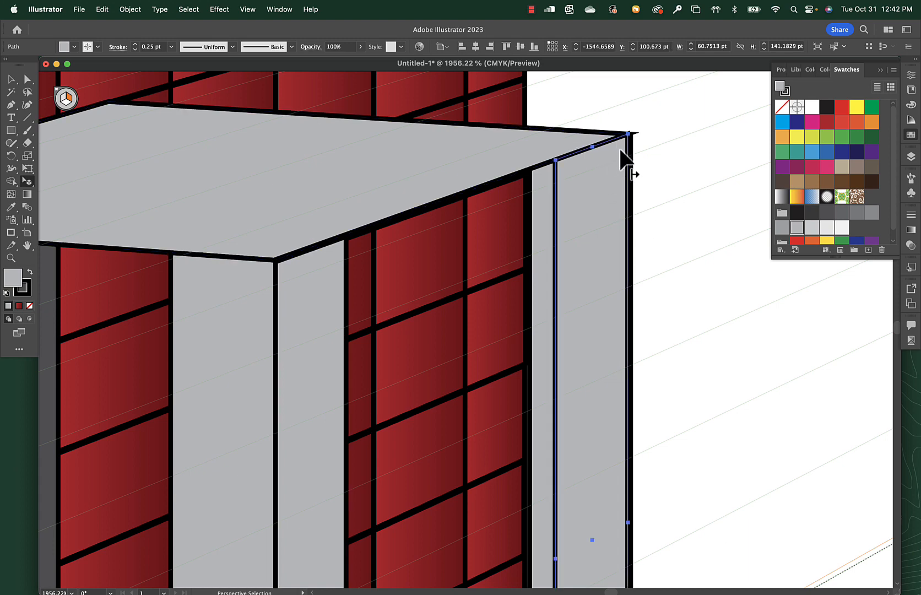
key("super+y")
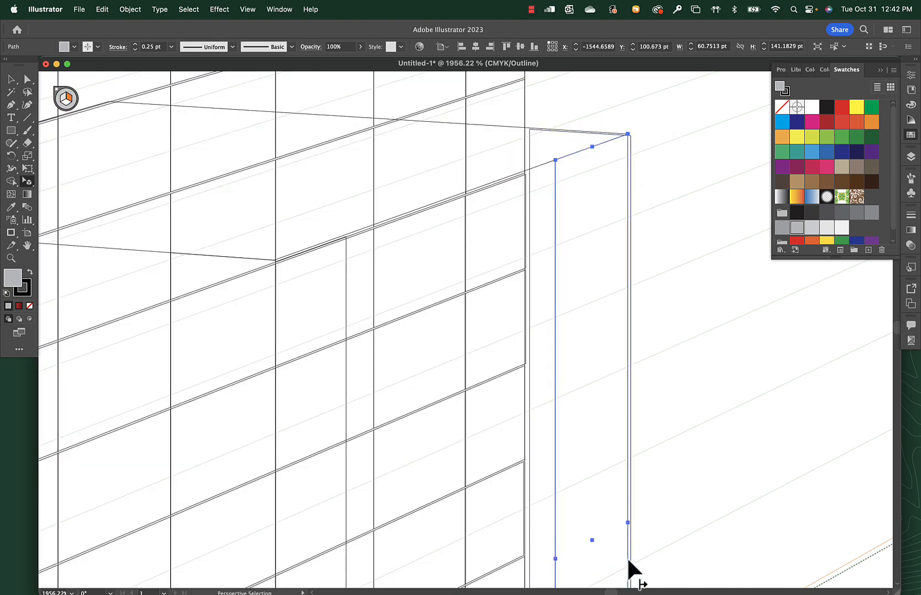
left_click_drag(627, 522, 629, 517)
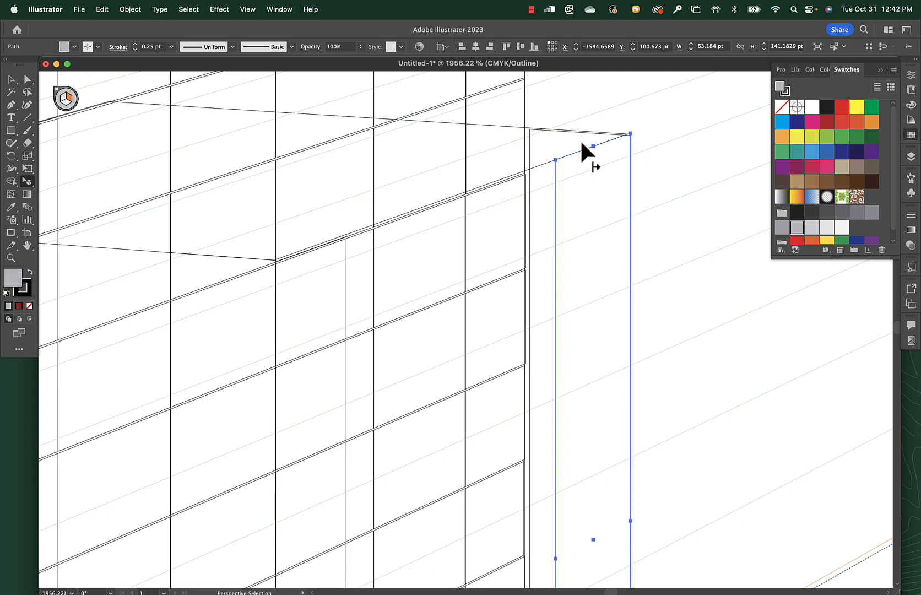
key("super")
key("super+y")
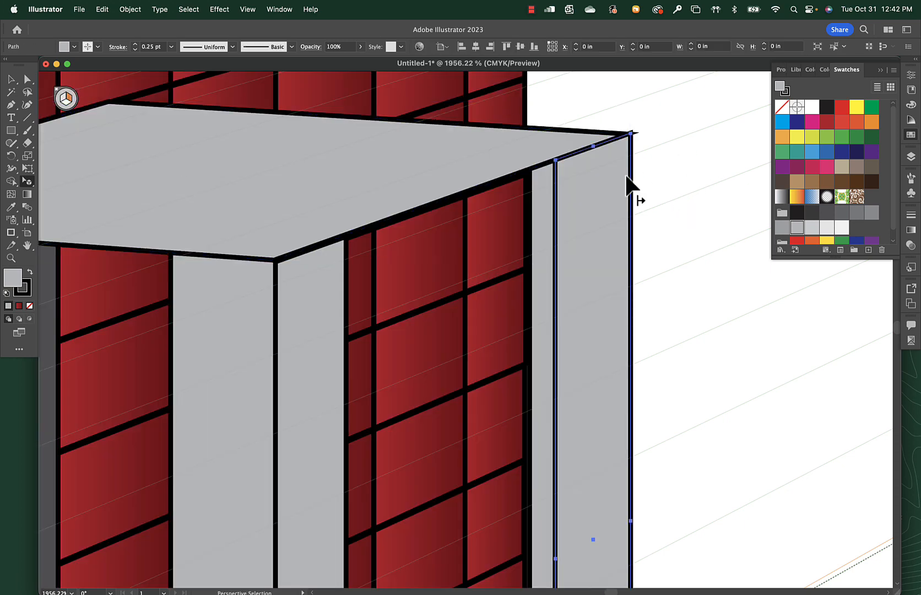
key("super")
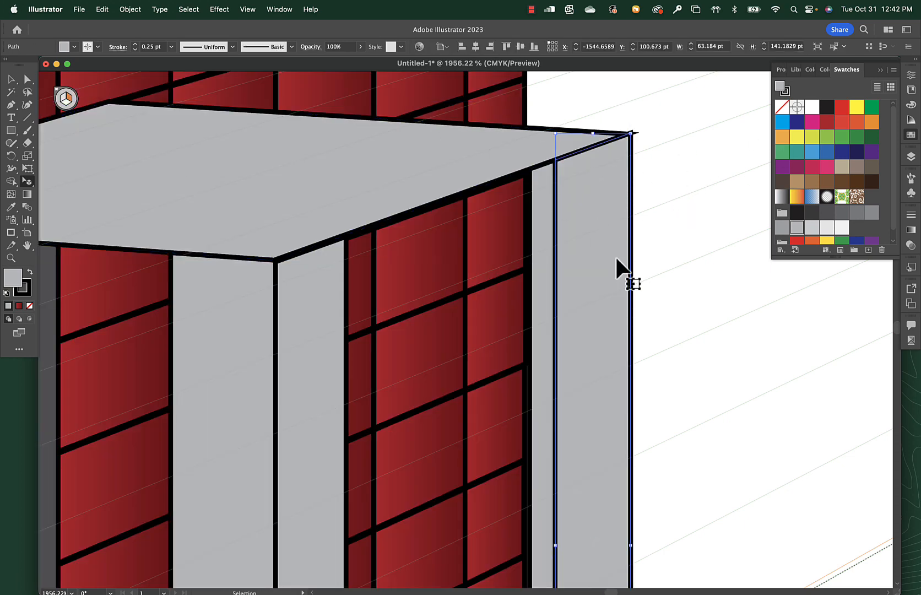
key("super+minus")
key("super+minus")
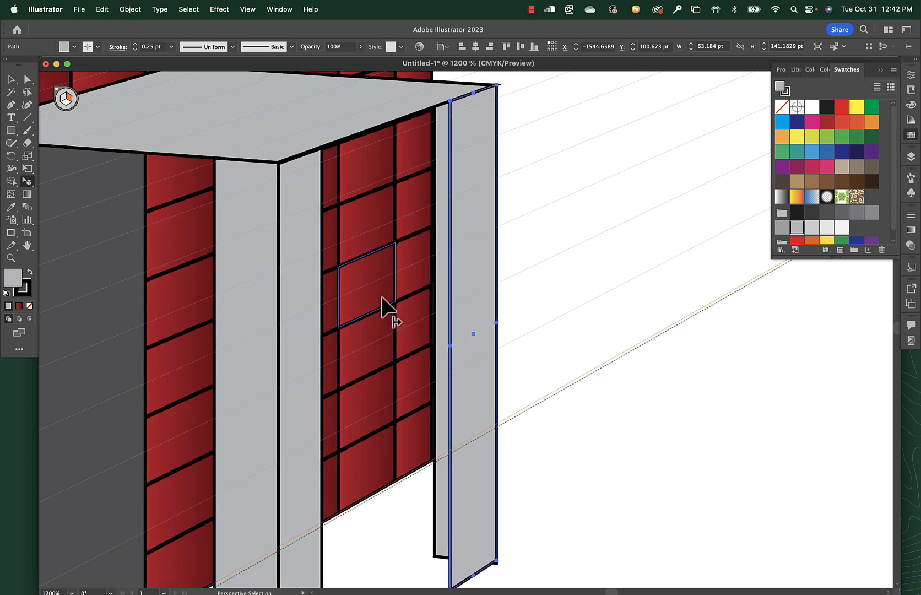
scroll(382, 297, "up", 1)
key("super+minus")
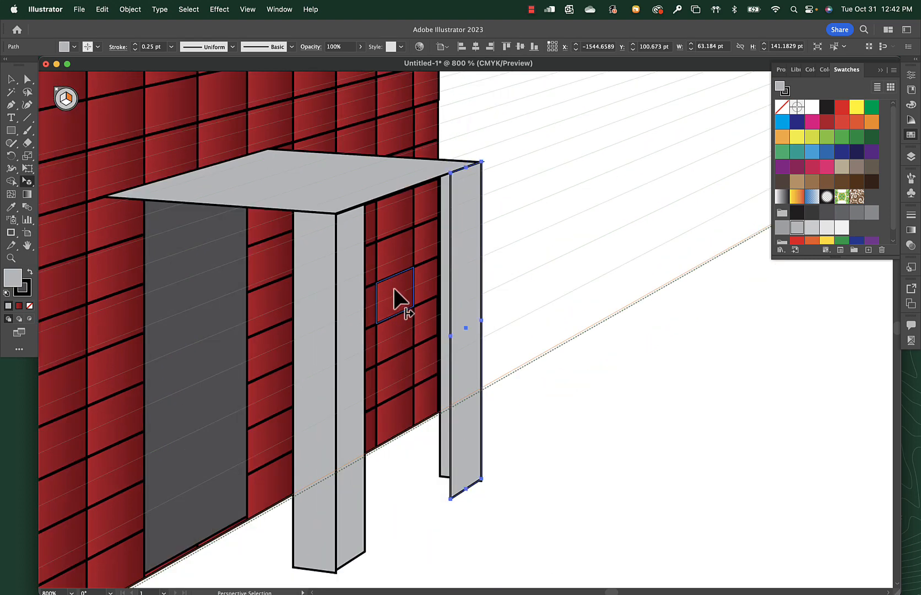
left_click_drag(298, 506, 425, 578)
key("super+space")
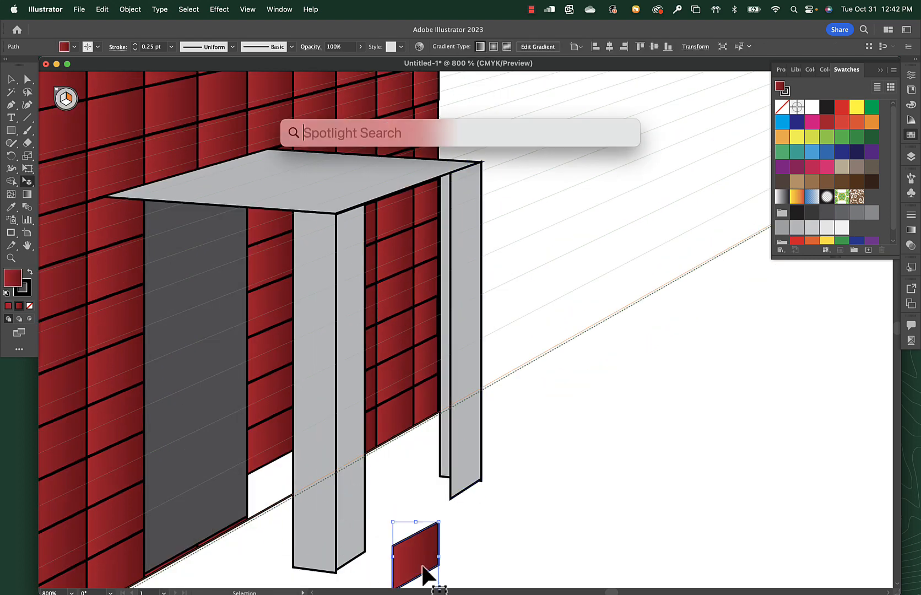
left_click(296, 533)
key("shift+v")
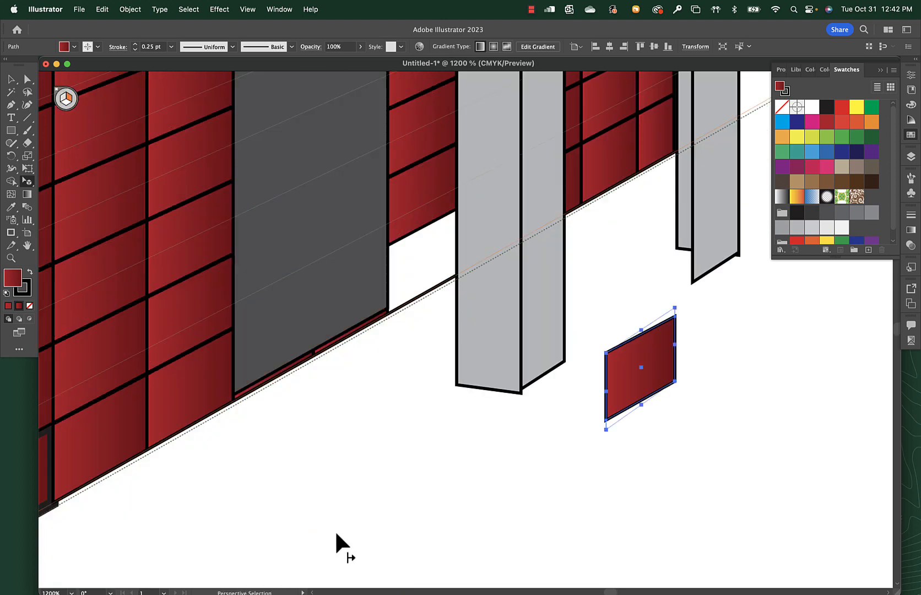
key("super+z")
In Outline view, lengthen the near post's right-plane face to about 140.9 pt high so its bottom corner meets the adjoining left-plane face.
key("super+space")
left_click_drag(485, 329, 653, 530)
key("super+y")
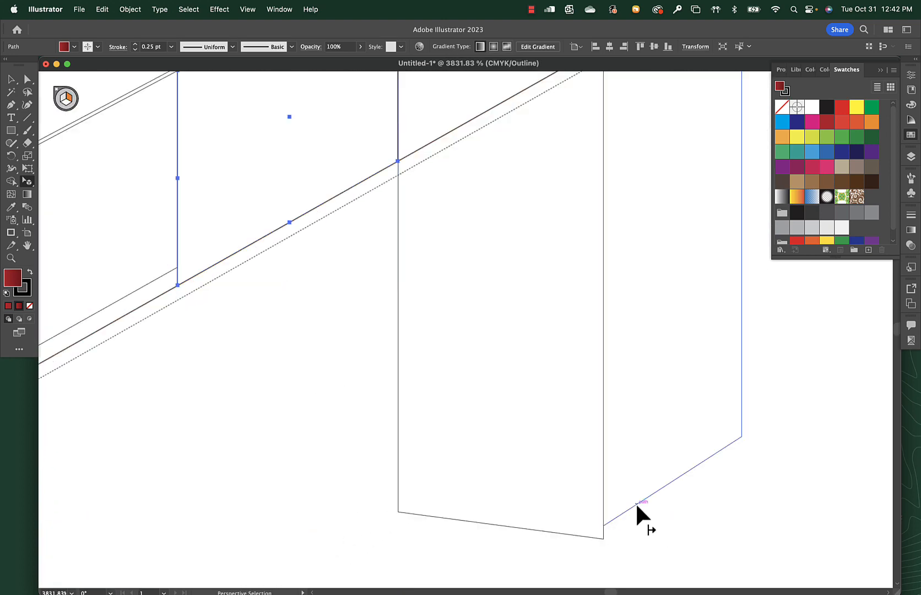
left_click(635, 505)
left_click_drag(672, 480, 675, 492)
Raise the bottom edge of the far post's left-plane face to meet the right-plane face's outer corner, deselect, and return to Preview.
left_click_drag(763, 372, 263, 545)
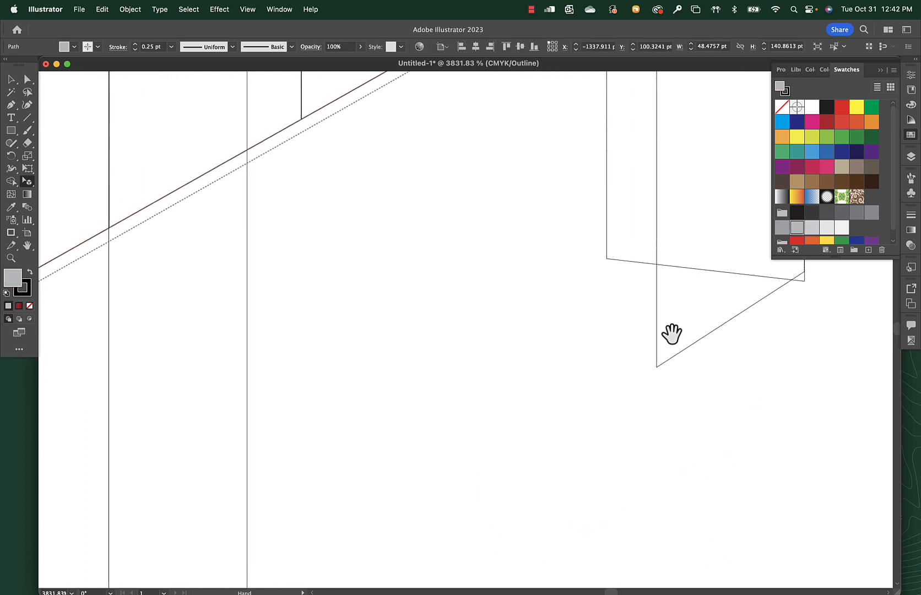
left_click(725, 272)
left_click_drag(706, 267, 706, 261)
left_click(754, 409)
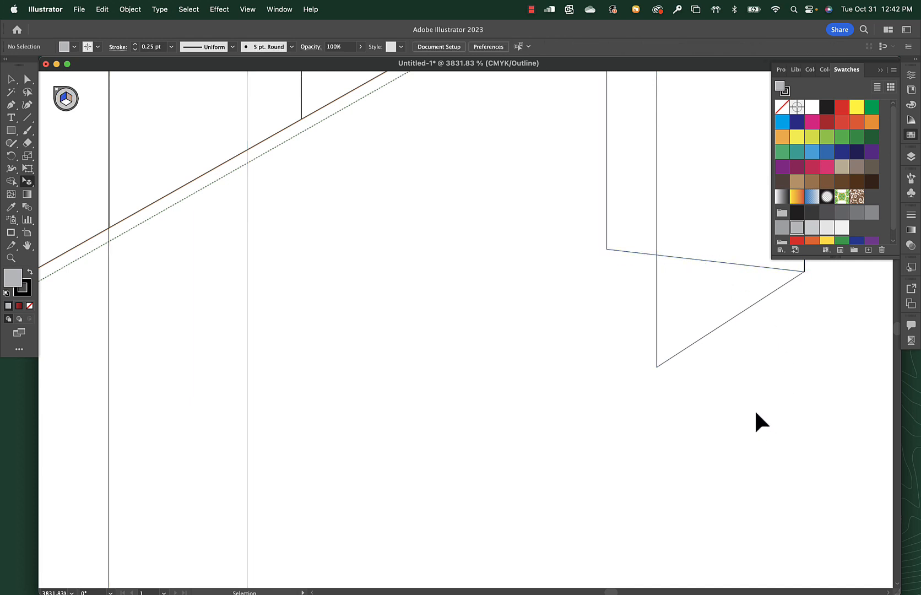
key("super+0")
key("super+y")
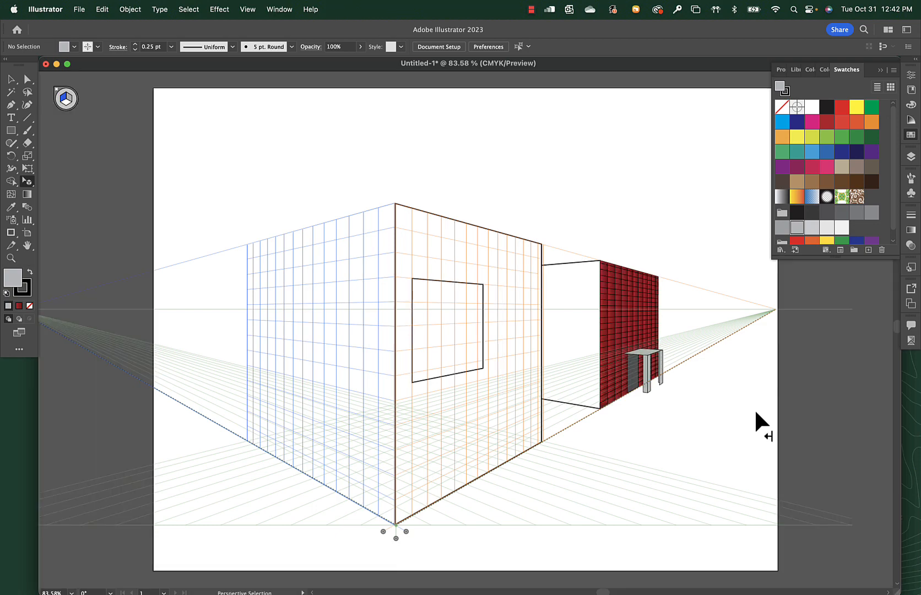
Try drawing the canopy's front edge rectangle from its near wall corner while the right plane is active, and undo it.
left_click_drag(541, 236, 671, 356)
left_click_drag(740, 445, 471, 214)
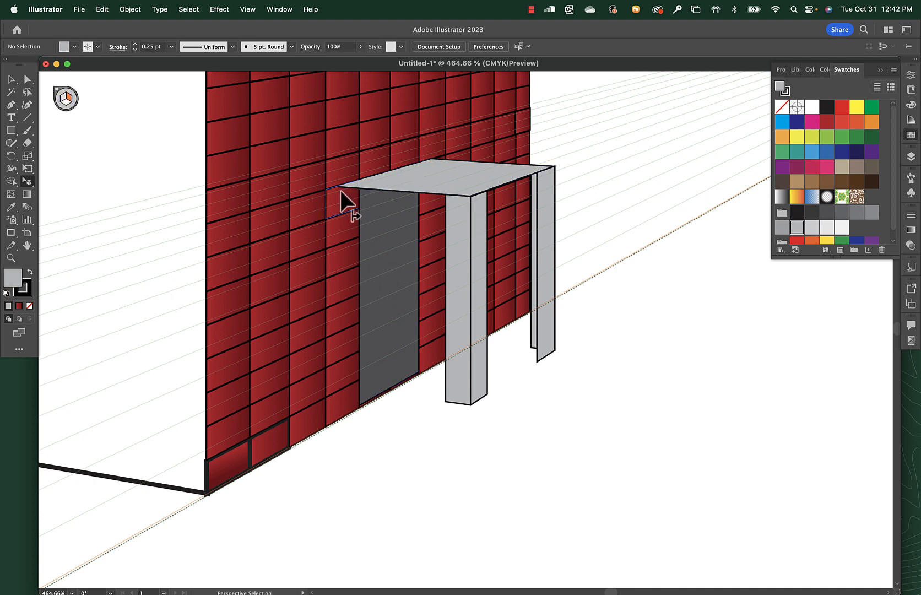
key("m")
left_click_drag(339, 186, 456, 219)
key("ctrl+z")
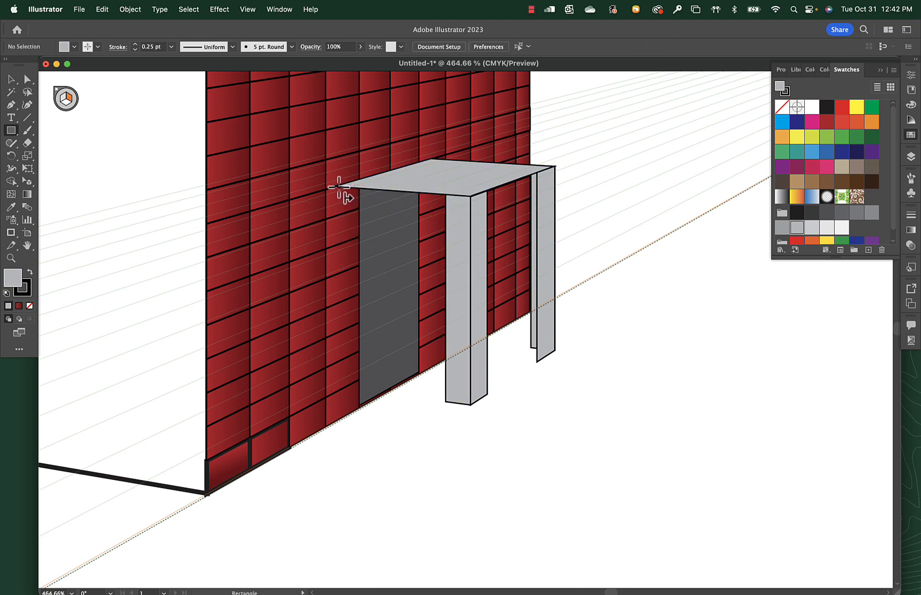
left_click_drag(338, 186, 471, 196)
key("super+z")
Draw the canopy's front edge face on the left plane, running from its wall-side corner to the near post's outer corner, and deselect.
key("1")
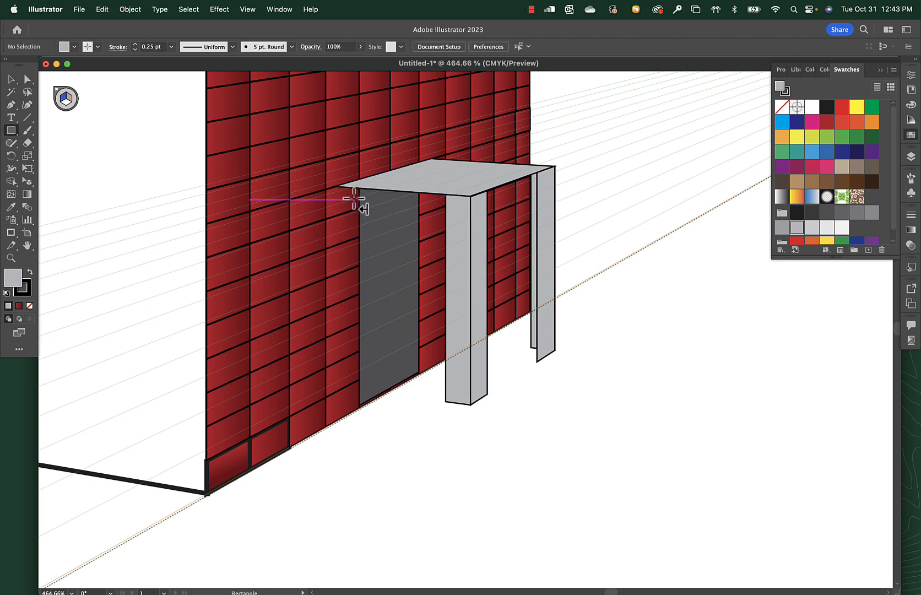
left_click_drag(340, 186, 470, 214)
key("super+shift+a")
Draw the canopy's side edge face on the right plane, about 271.9 by 13.8 pt, from the near corner to the far corner.
key("3")
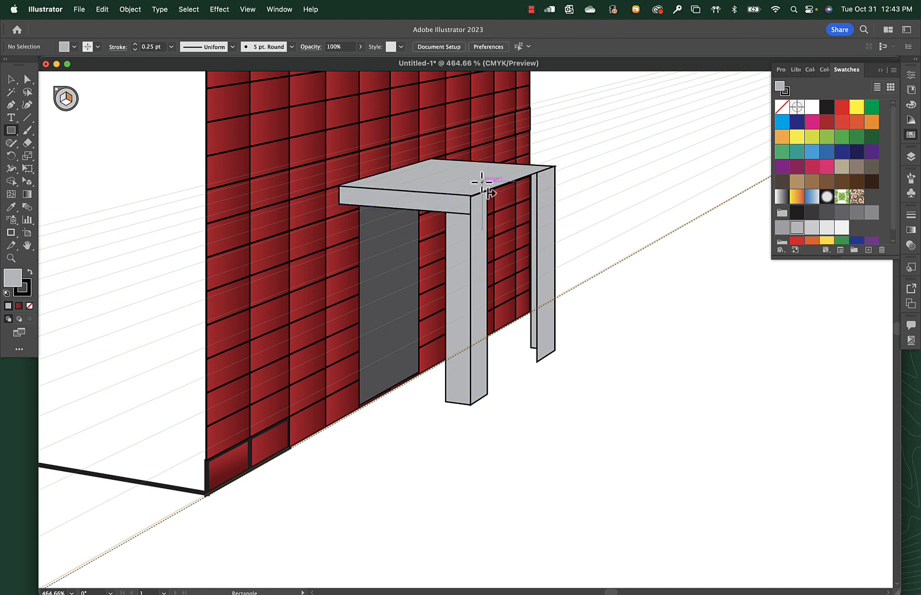
left_click_drag(471, 196, 555, 184)
left_click_drag(497, 208, 496, 210)
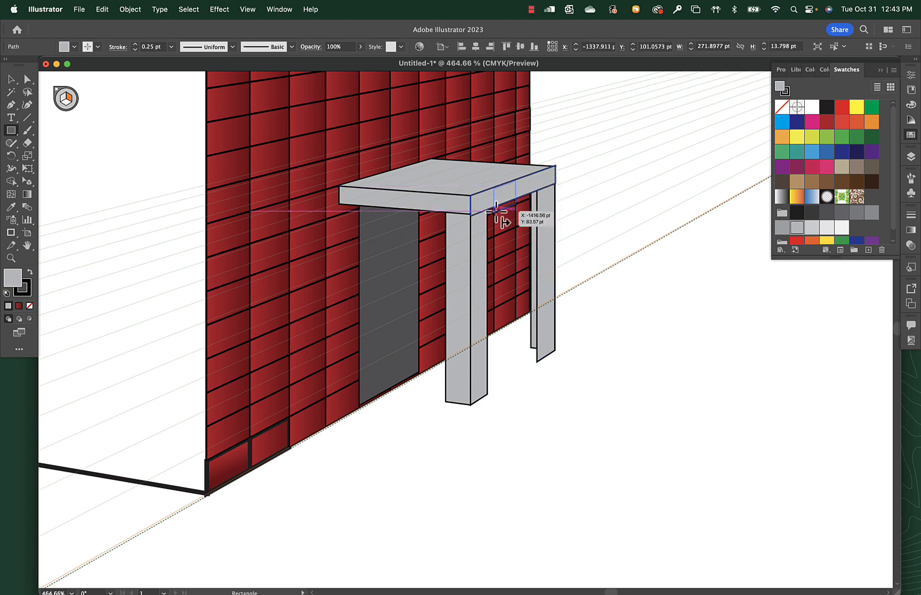
Reduce the canopy's right-plane edge face to about 12.6 pt high using Perspective Selection so its bottom meets the left-plane edge face.
key("shift+v")
key("super+space")
left_click_drag(414, 167, 601, 237)
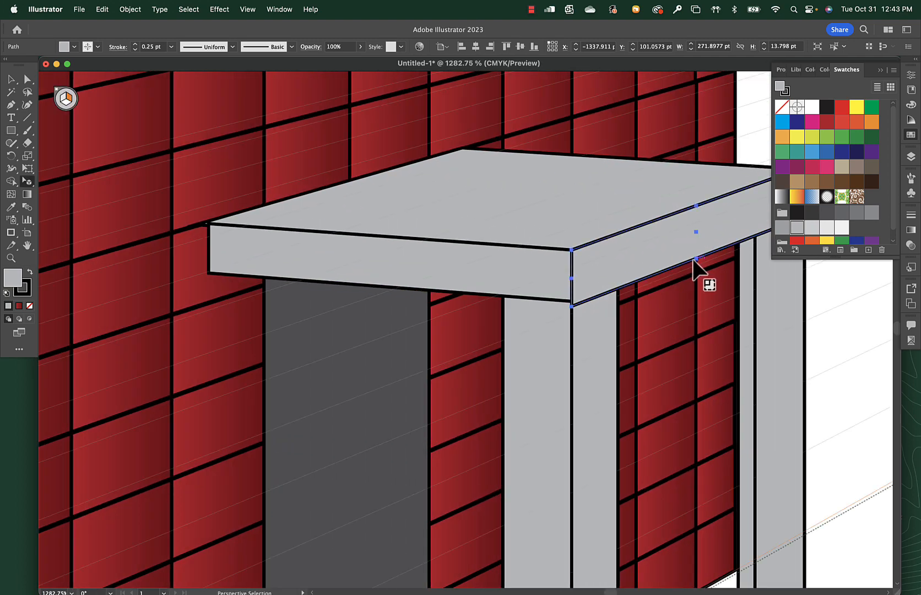
left_click_drag(694, 260, 696, 254)
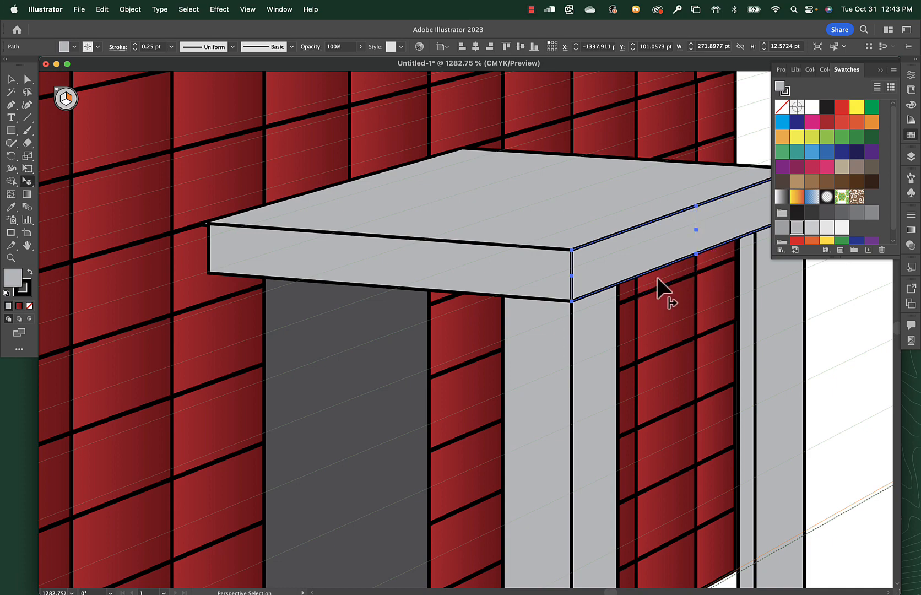
Remove the stroke from all four faces of the two canopy posts, and deselect.
key("super+minus")
key("super+minus")
key("super+minus")
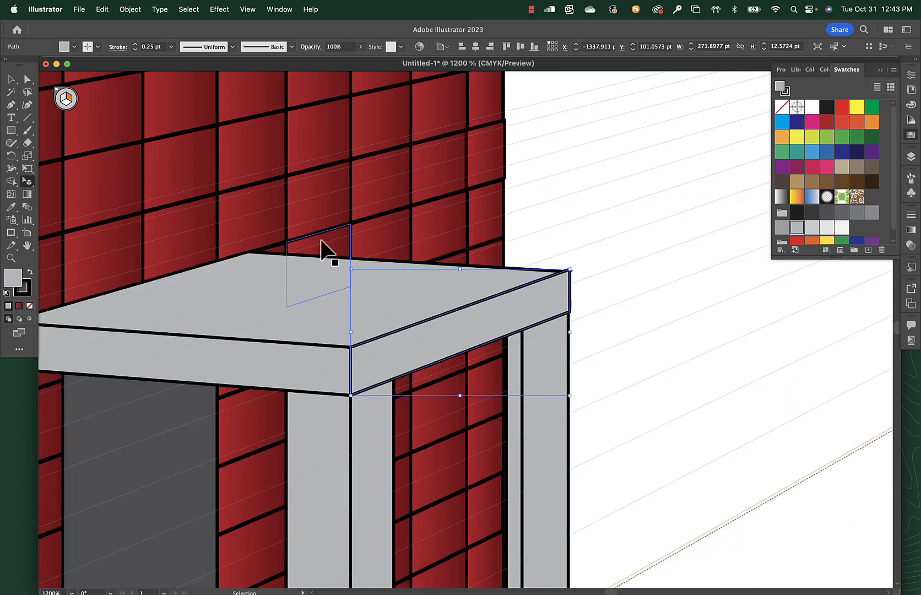
scroll(385, 263, "down", 5)
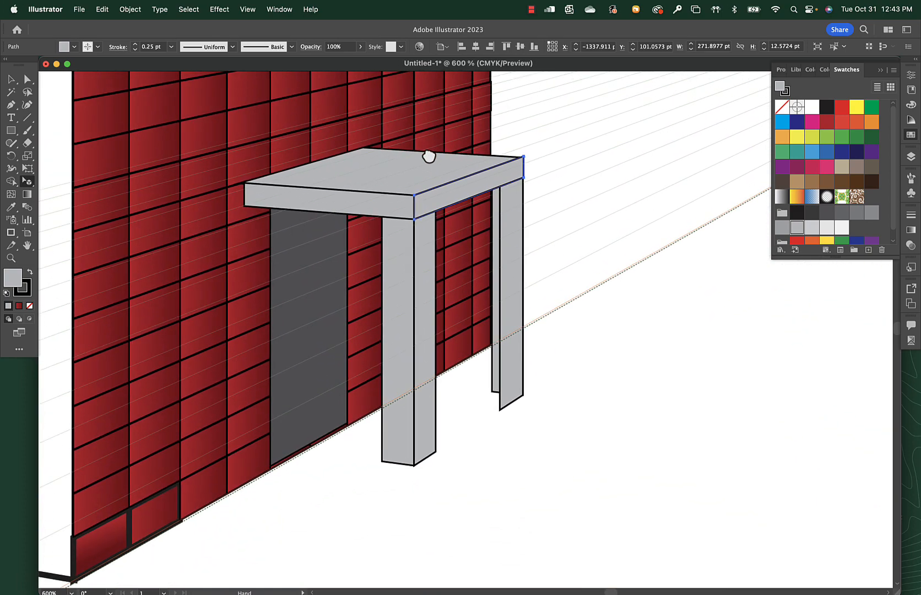
left_click(10, 79)
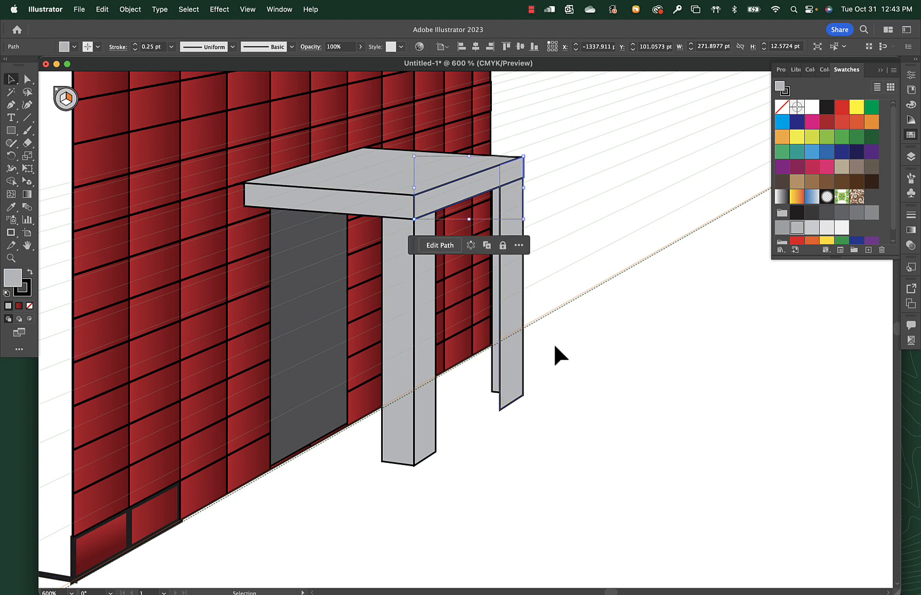
left_click(593, 303)
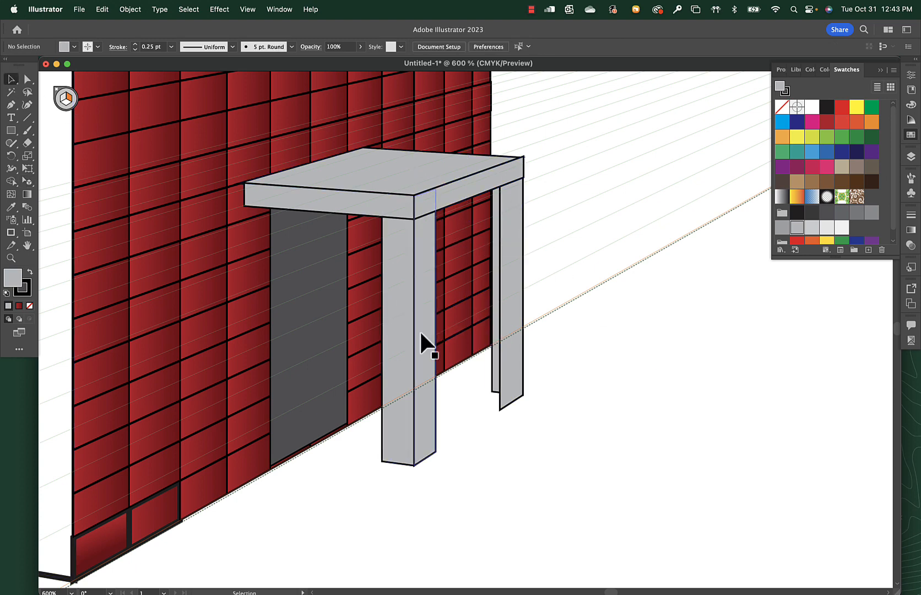
left_click(402, 415)
left_click(496, 380, "shift")
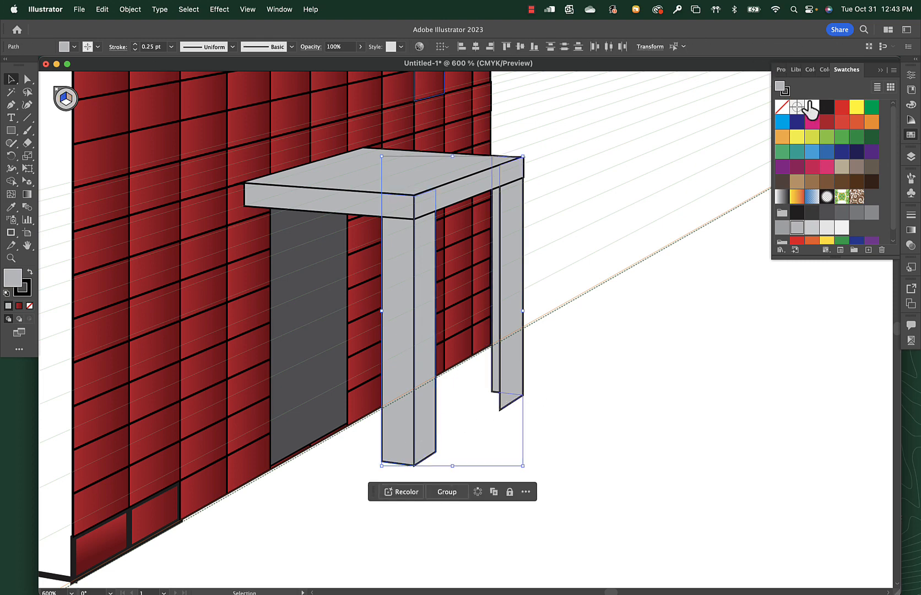
left_click(782, 107)
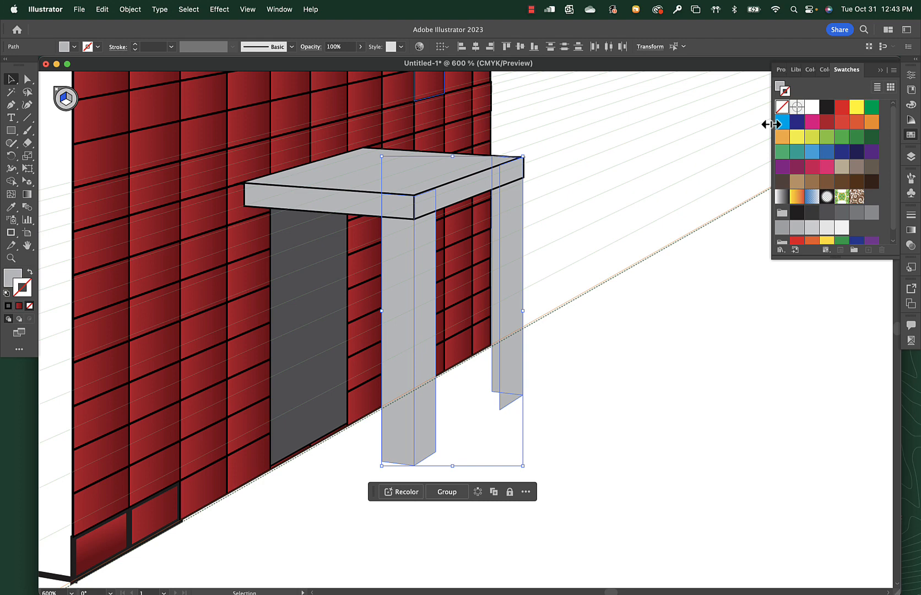
left_click(629, 350)
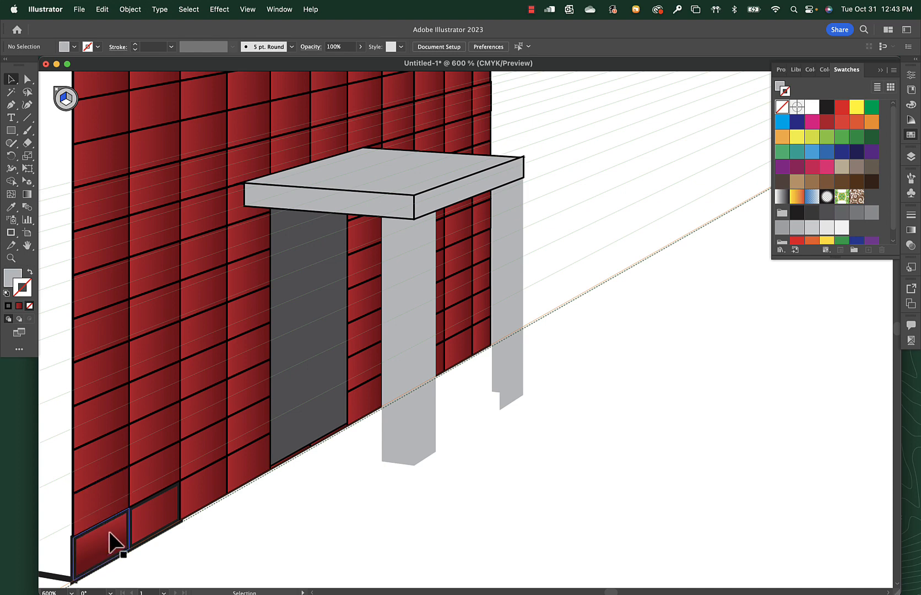
Darken the near post's left-plane face by setting its fill to 46% black (K).
left_click(401, 248)
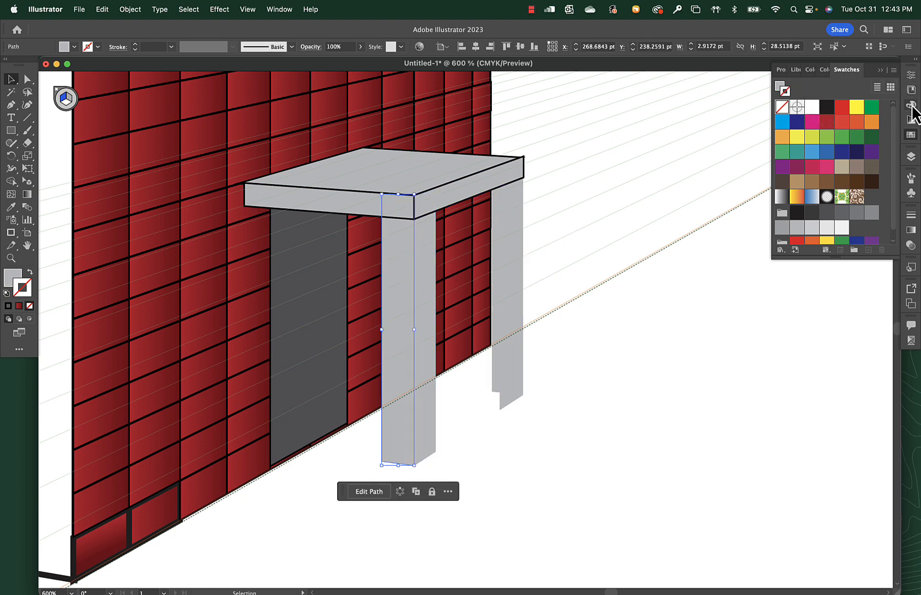
left_click(910, 106)
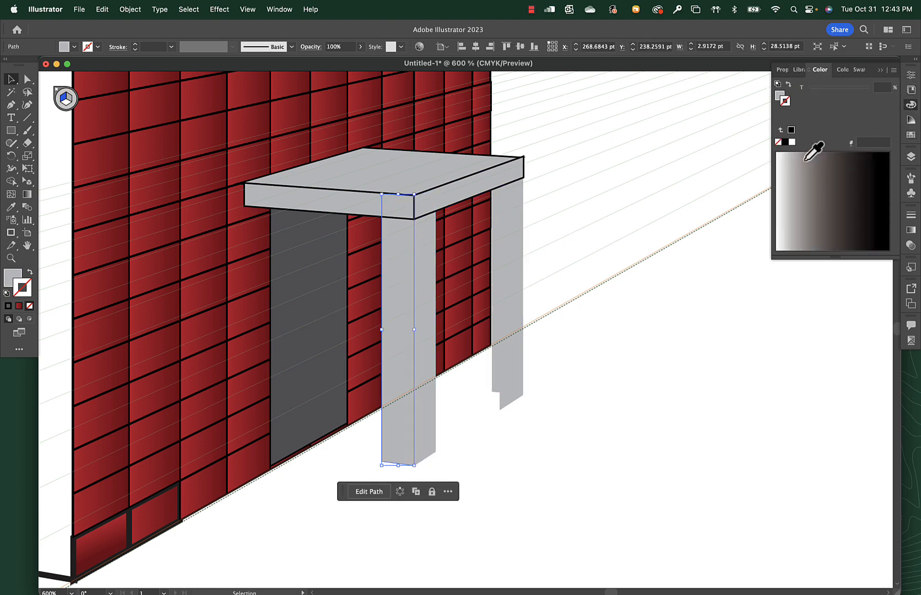
left_click(779, 96)
left_click_drag(827, 130, 838, 130)
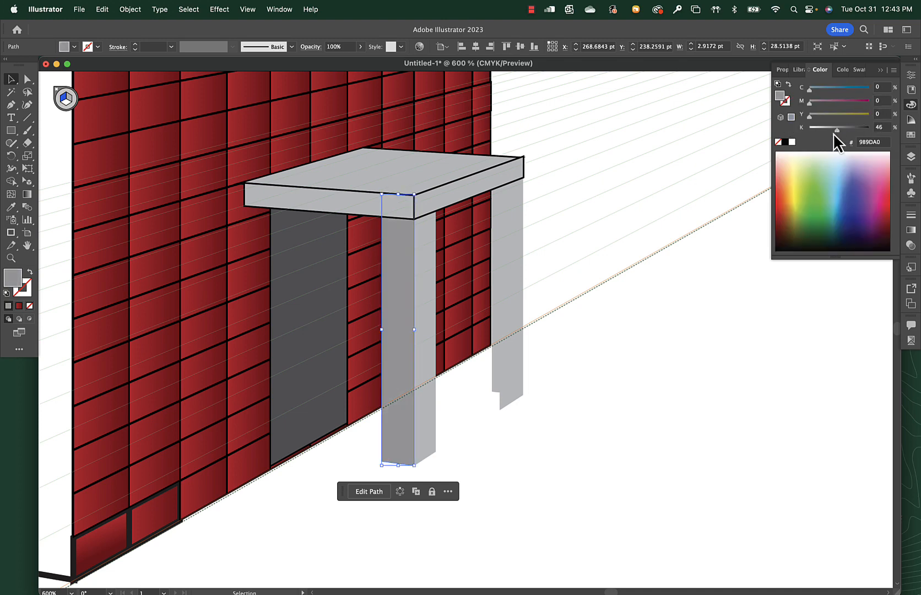
Darken the far post's left-plane face by setting its fill to 56% black (K), and deselect.
left_click(493, 380)
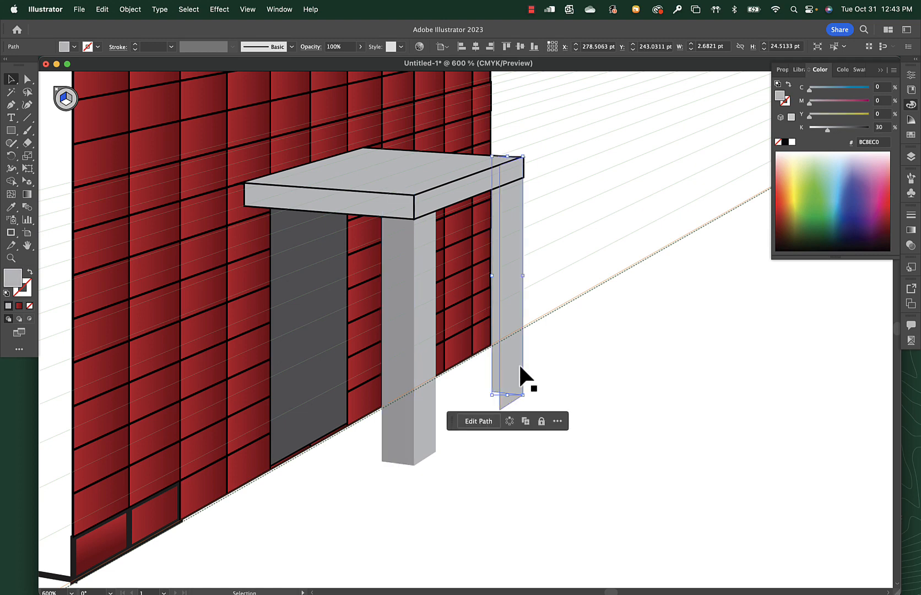
left_click_drag(833, 132, 845, 132)
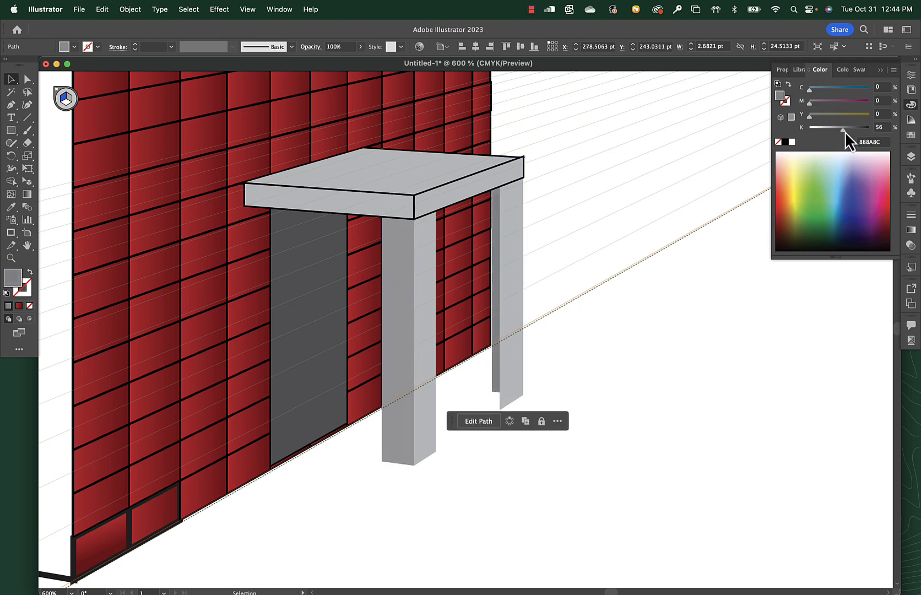
left_click(623, 360)
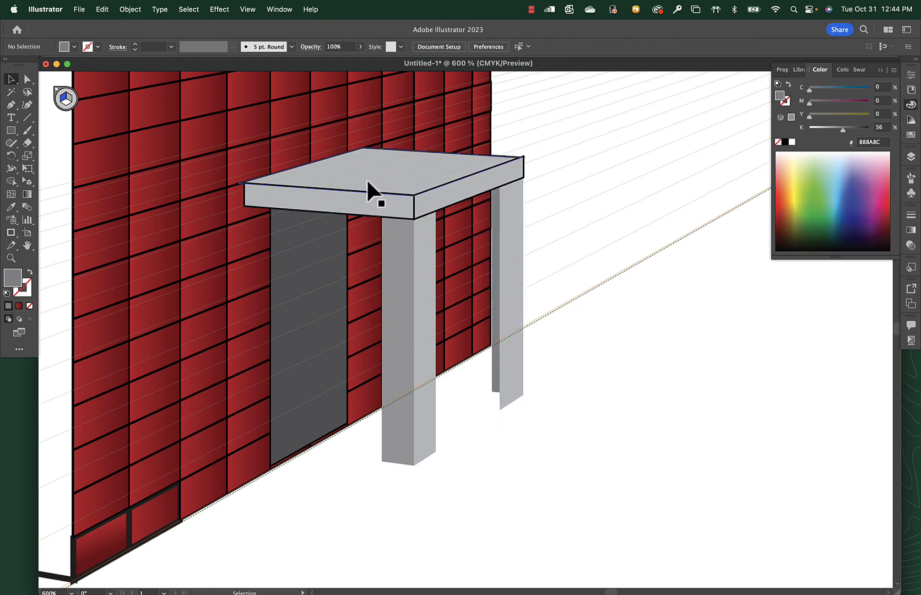
Remove the stroke from the canopy's top face and both edge faces, make the fill active again, and deselect.
left_click(430, 201)
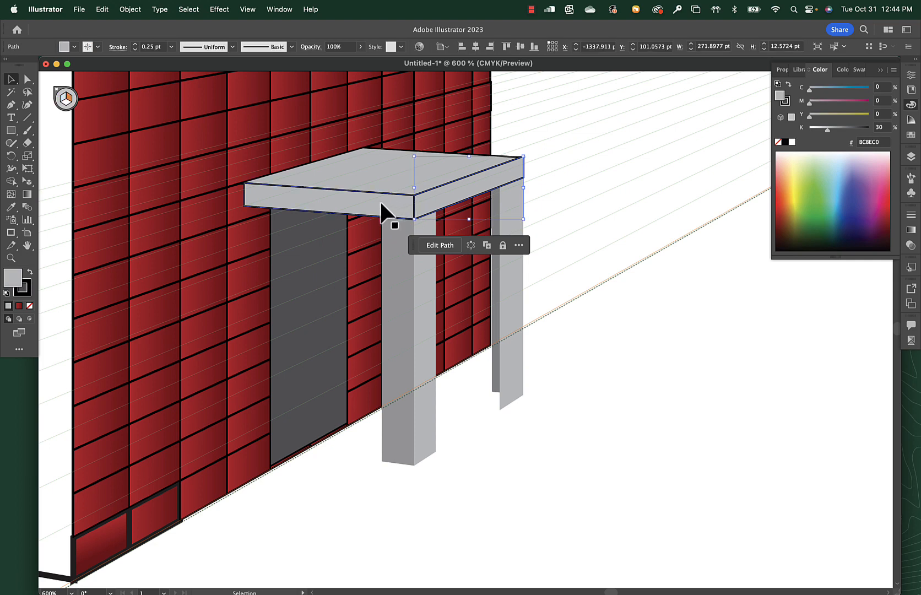
left_click(380, 182)
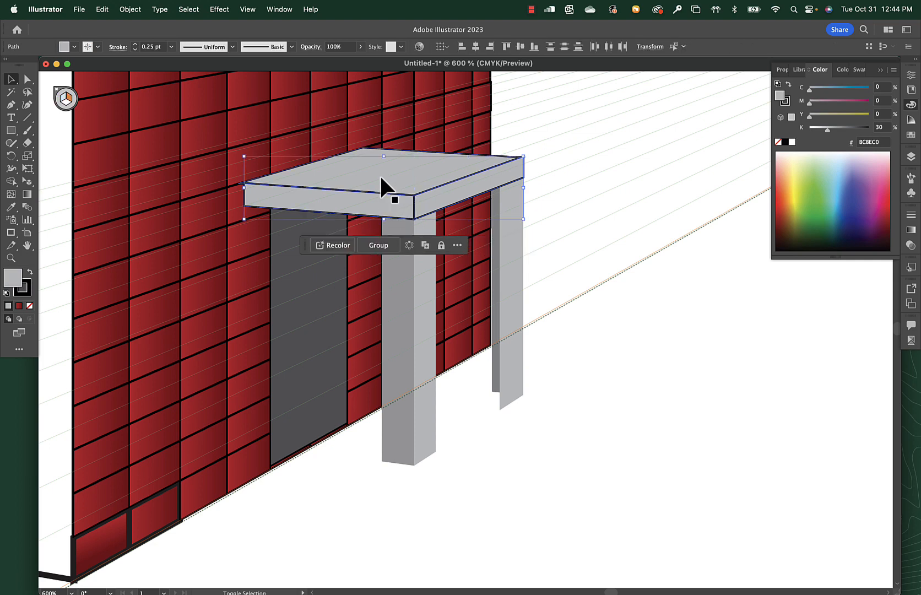
left_click(785, 104)
left_click(779, 142)
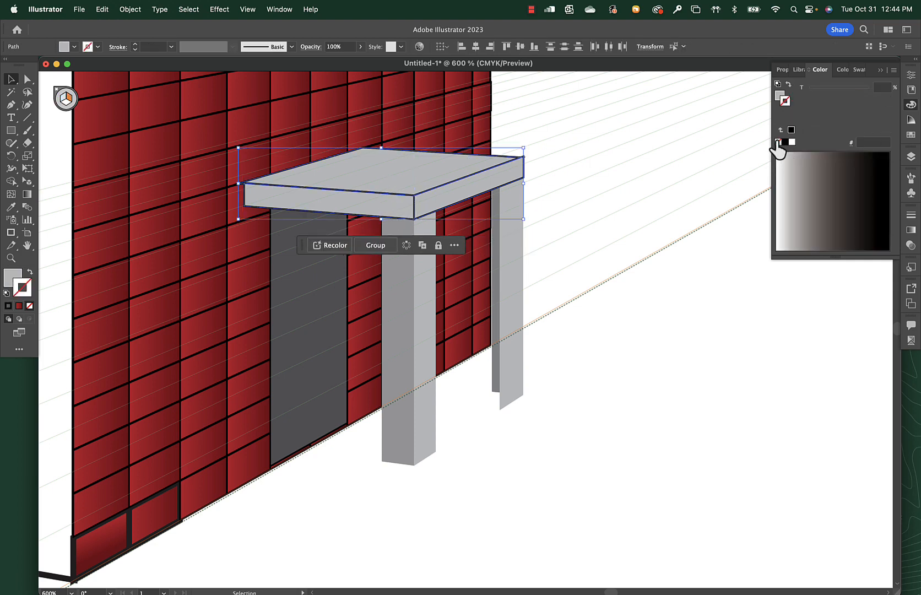
left_click(780, 96)
left_click(572, 359)
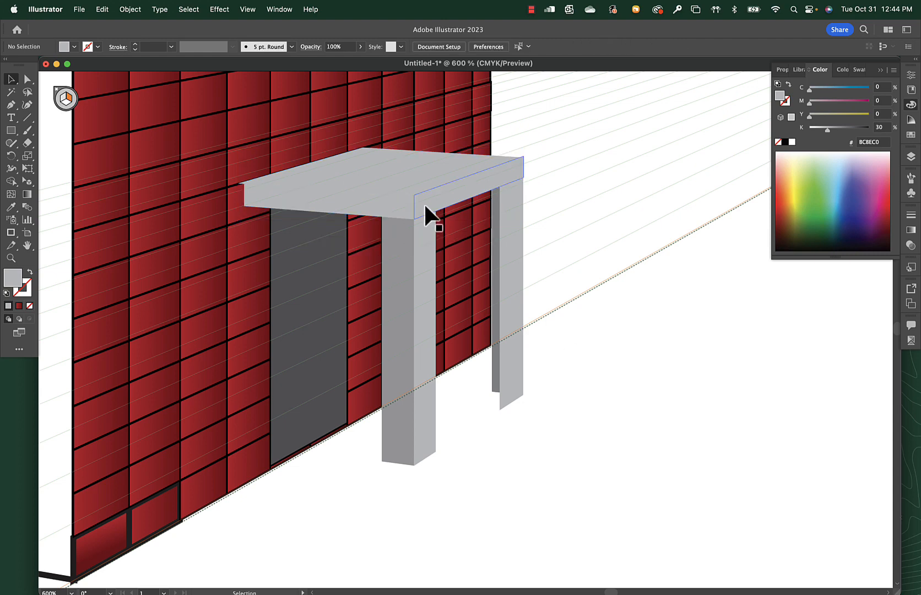
Darken the canopy's left-plane edge face by setting its fill to 44% black (K).
left_click(432, 210)
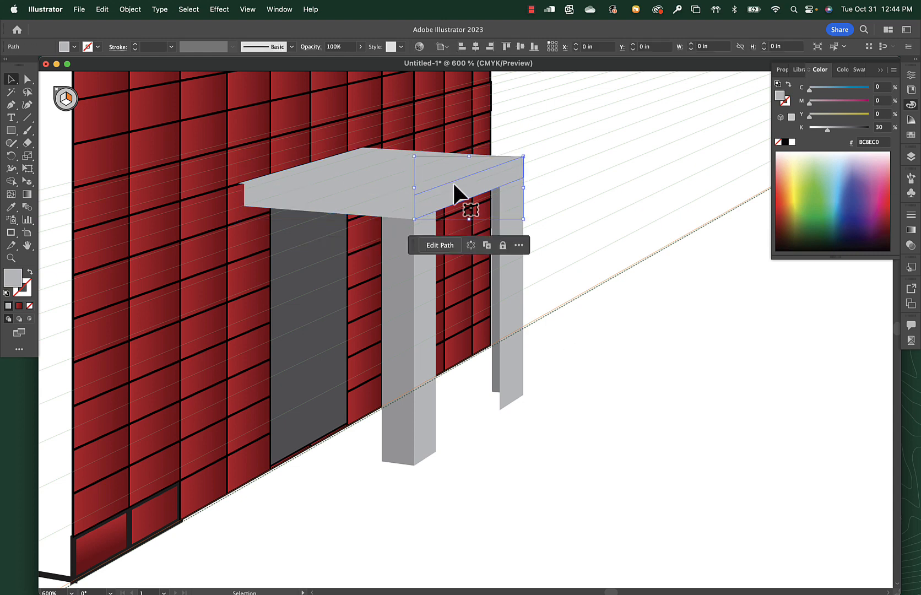
left_click(582, 417)
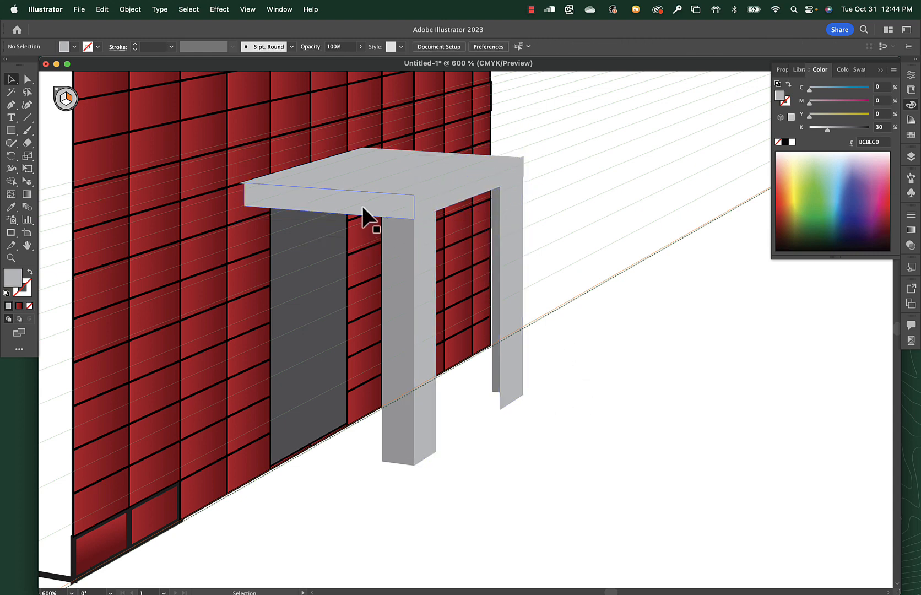
left_click(363, 210)
left_click_drag(828, 130, 836, 130)
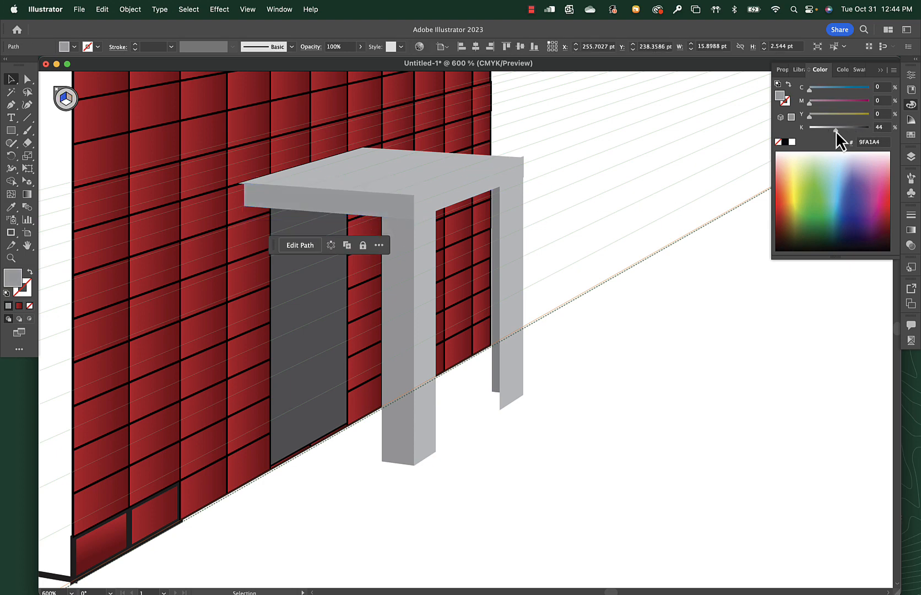
Fill the canopy's top face with the white-to-black linear gradient and set its dark end stop to 33% black (K).
left_click(490, 168)
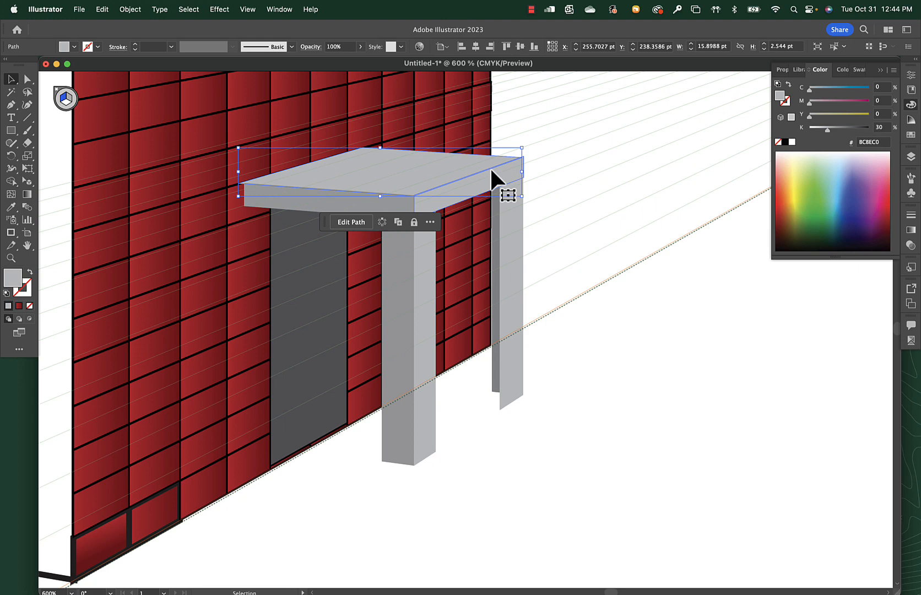
left_click(911, 134)
left_click(781, 197)
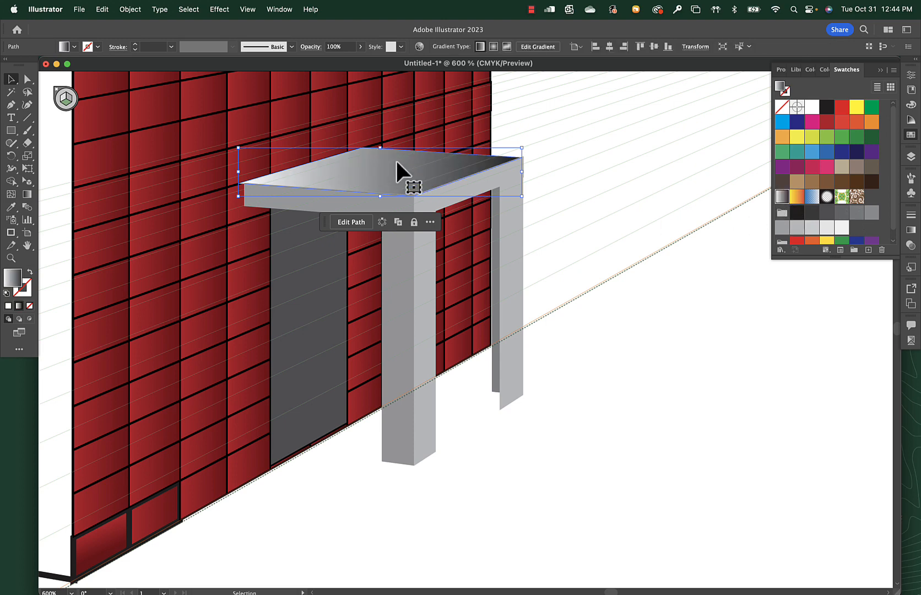
key("g")
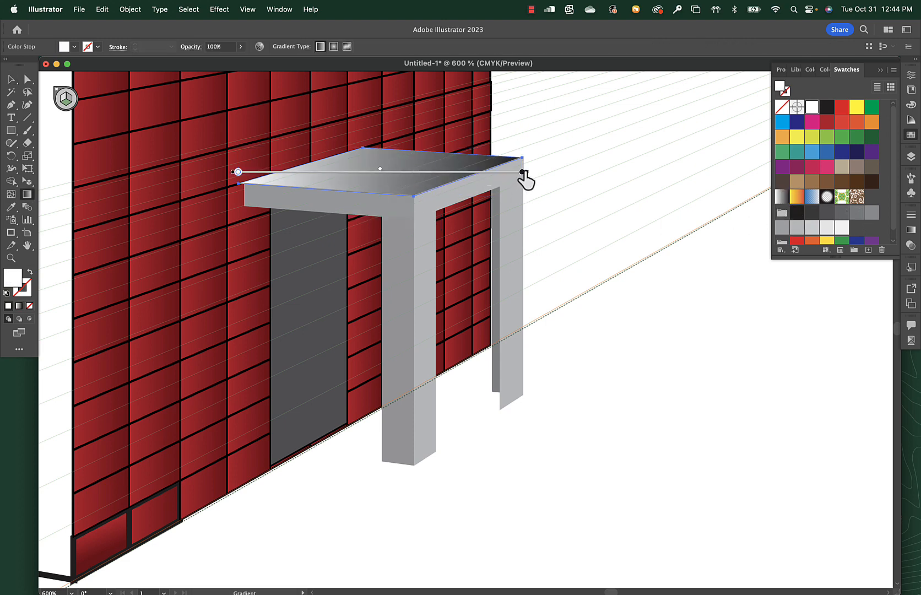
double_click(522, 172)
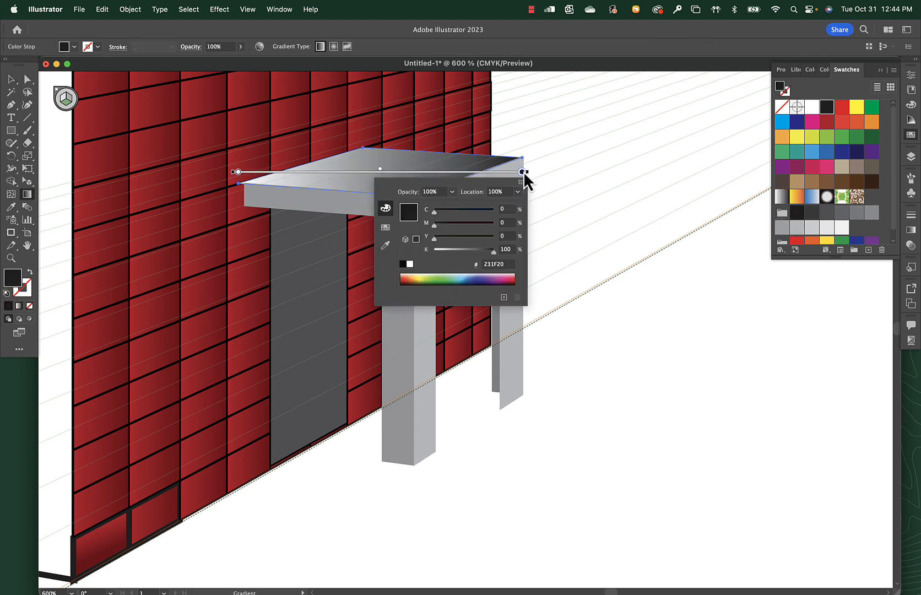
left_click(453, 251)
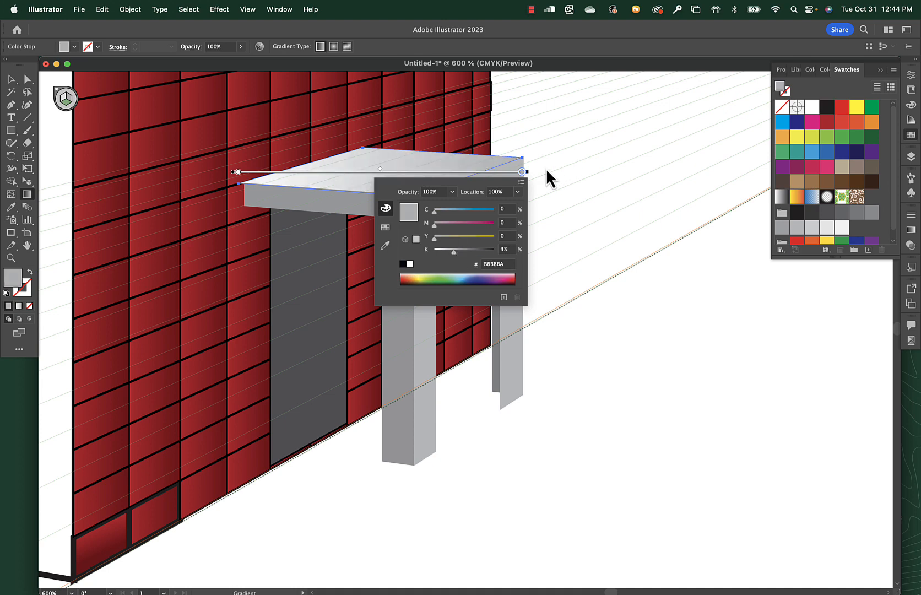
left_click(487, 173)
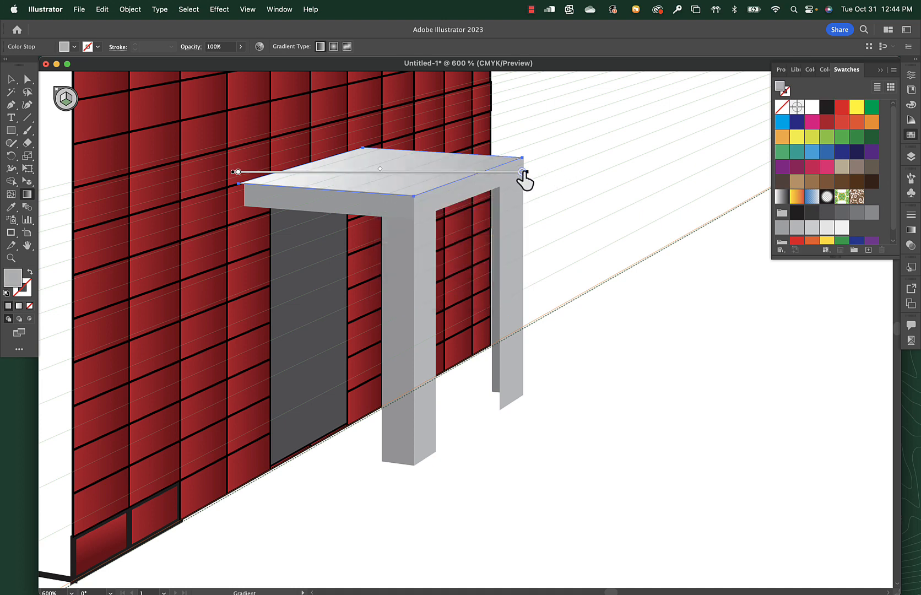
Shorten the canopy top's gradient, tilt it to follow the face's slope, and move its colour stops inward.
left_click_drag(526, 169, 478, 167)
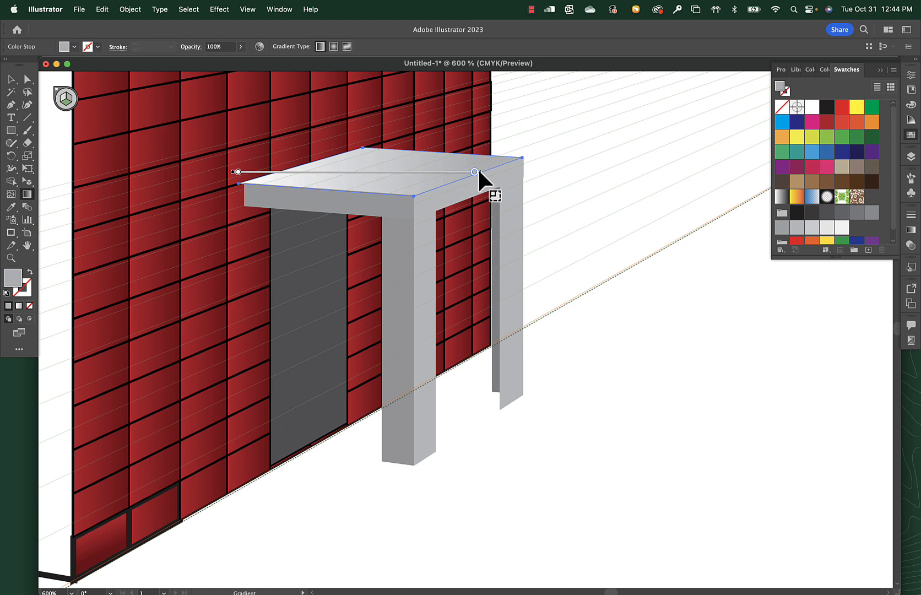
left_click_drag(235, 171, 274, 172)
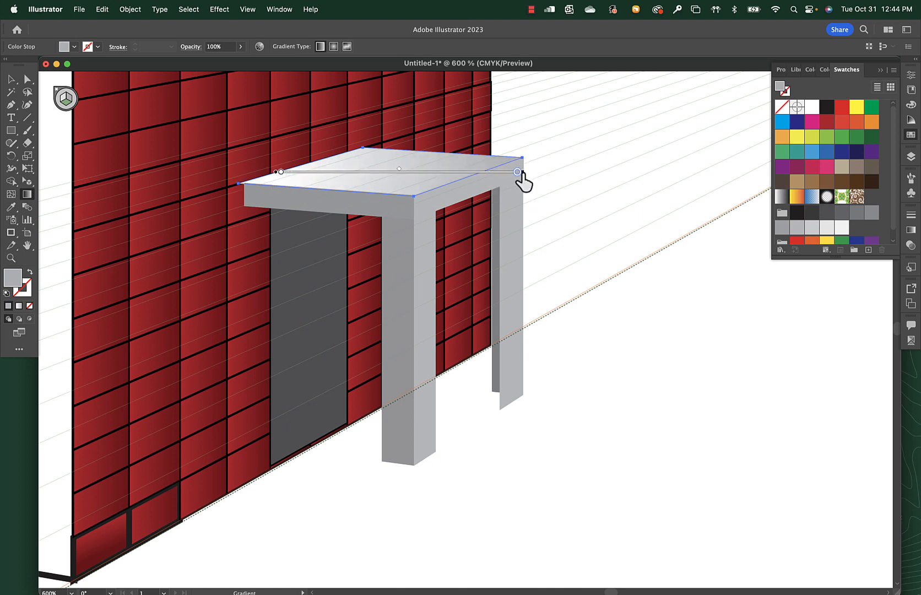
left_click_drag(516, 171, 473, 172)
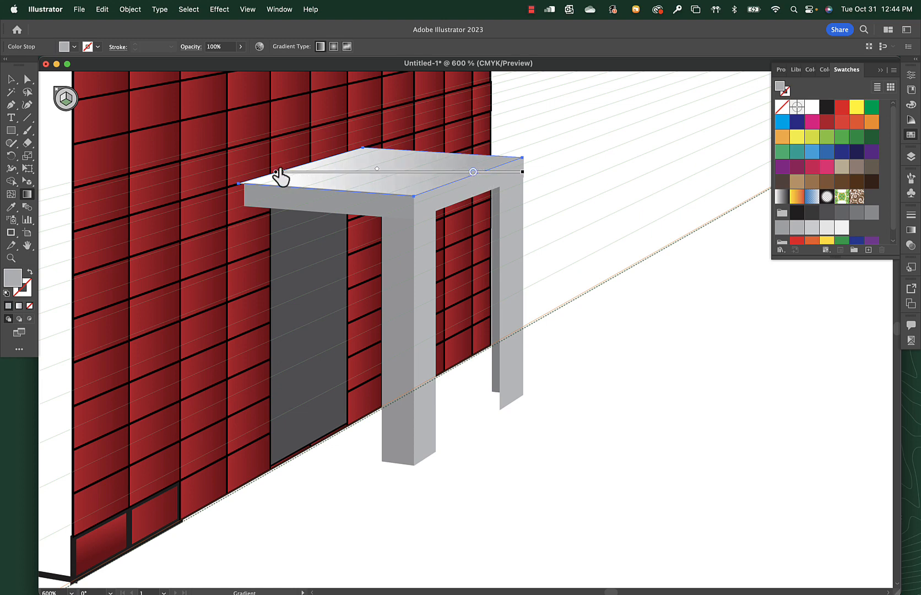
left_click_drag(277, 171, 297, 172)
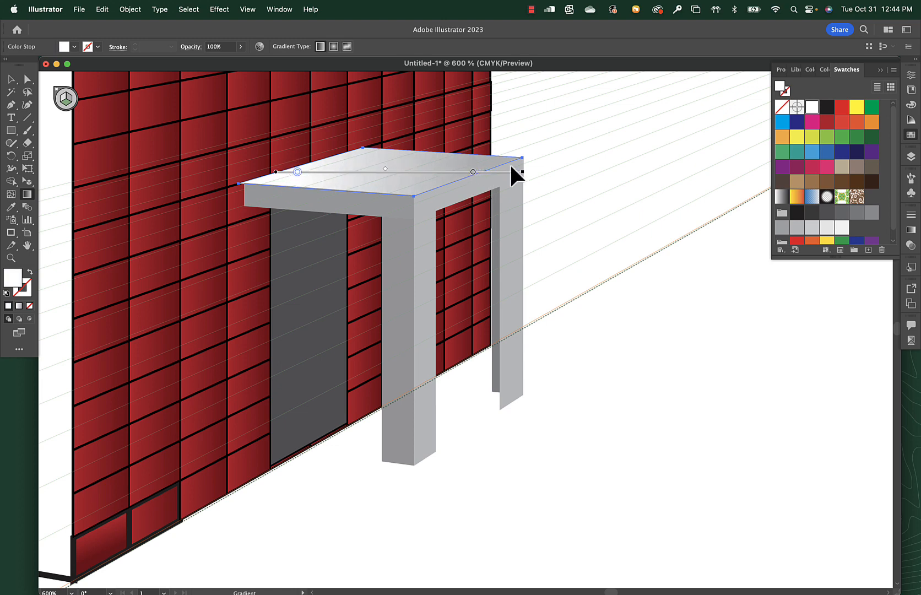
mouse_move(525, 171)
left_mouse_down()
mouse_move(497, 201)
mouse_move(500, 187)
mouse_move(512, 190)
mouse_move(497, 175)
mouse_move(472, 174)
left_mouse_up()
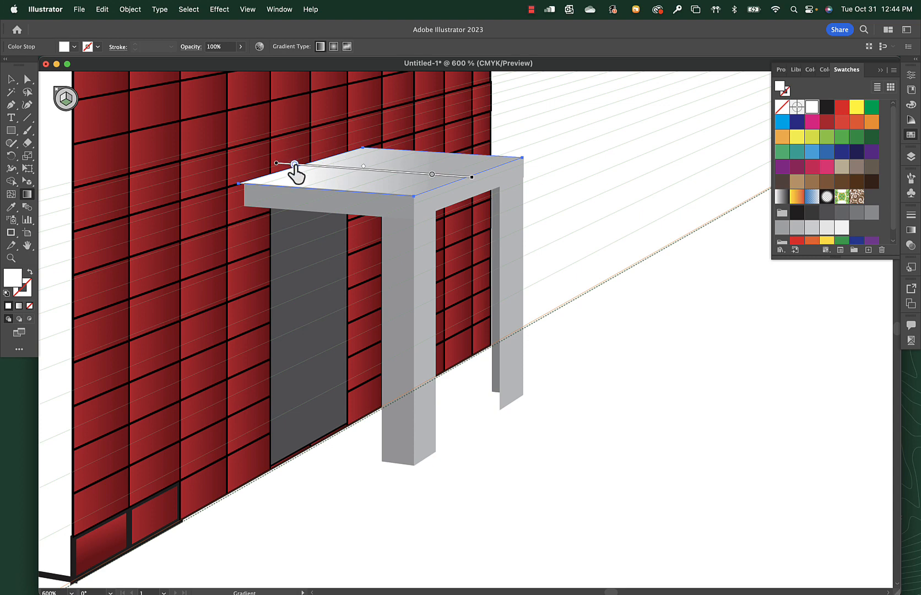
mouse_move(295, 164)
left_mouse_down()
mouse_move(256, 158)
mouse_move(280, 164)
left_mouse_up()
Set the light start stop of the canopy top's gradient to 9% black (K), and deselect everything.
double_click(281, 164)
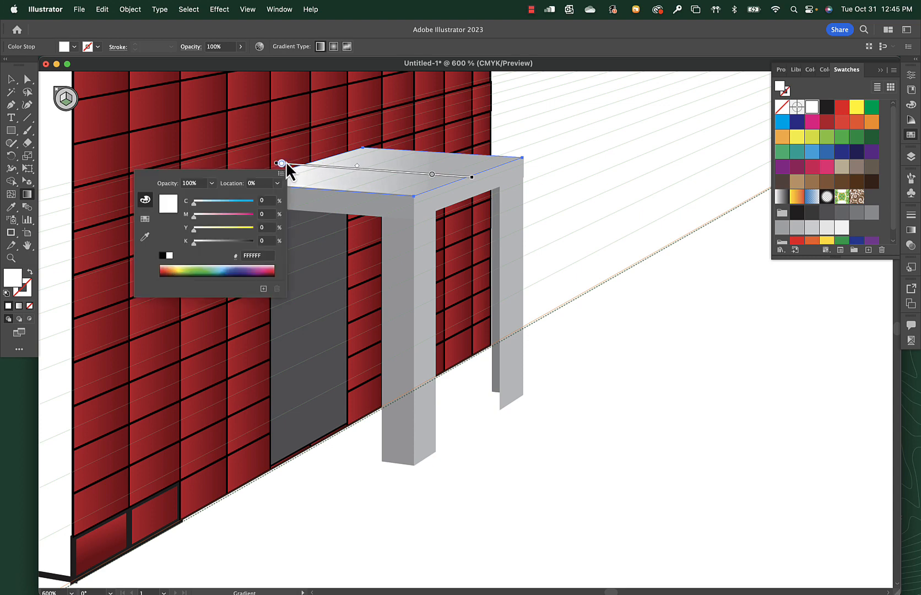
left_click(199, 243)
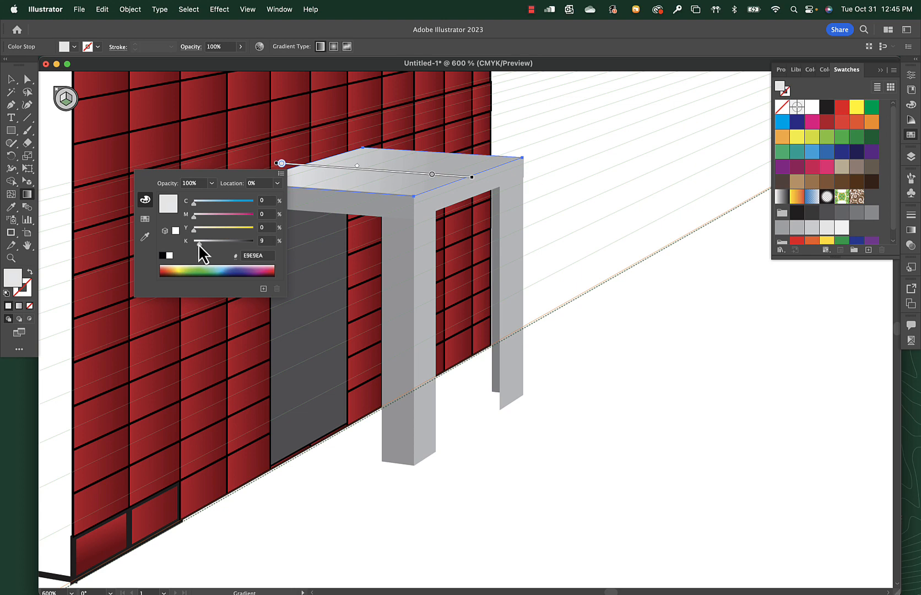
left_click(370, 168)
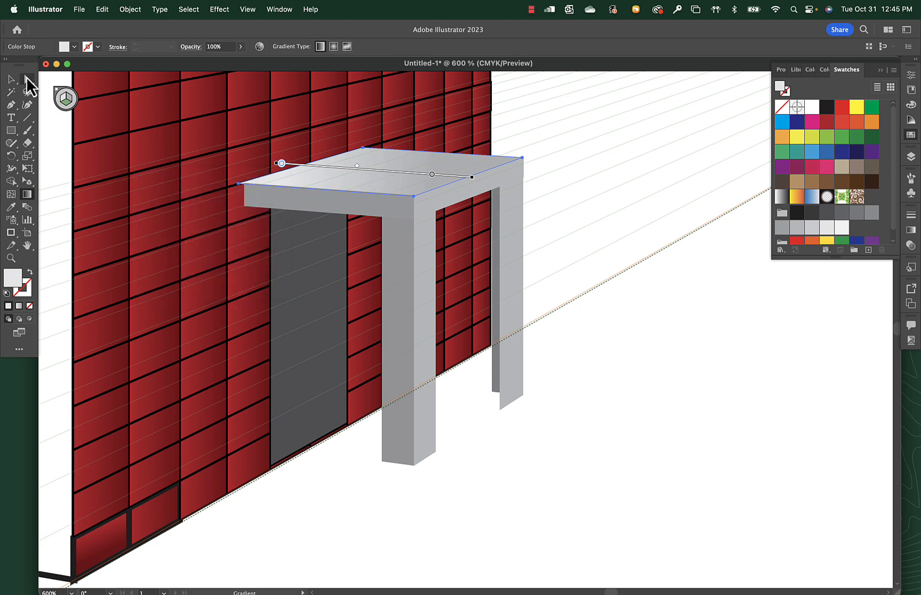
left_click(11, 78)
left_click(64, 145)
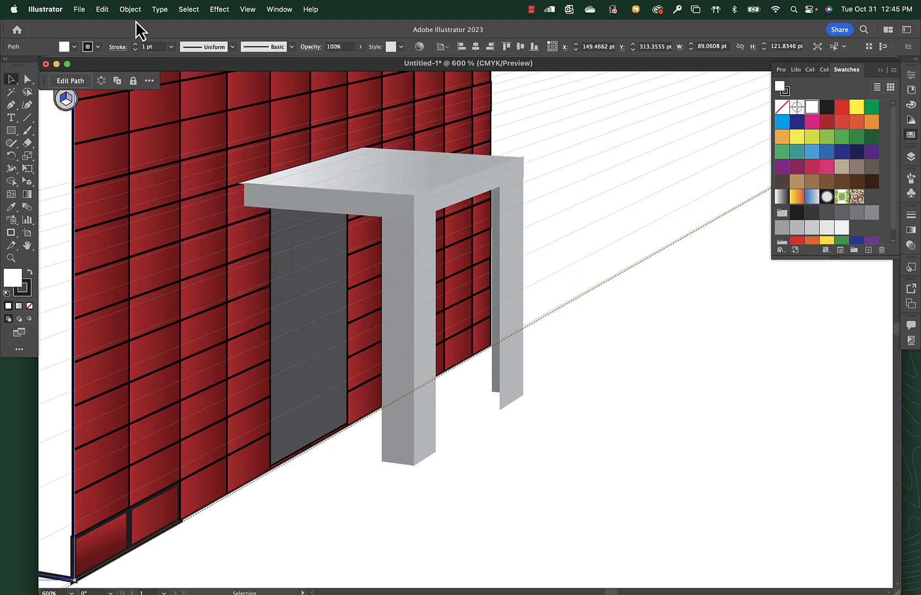
left_click(552, 390)
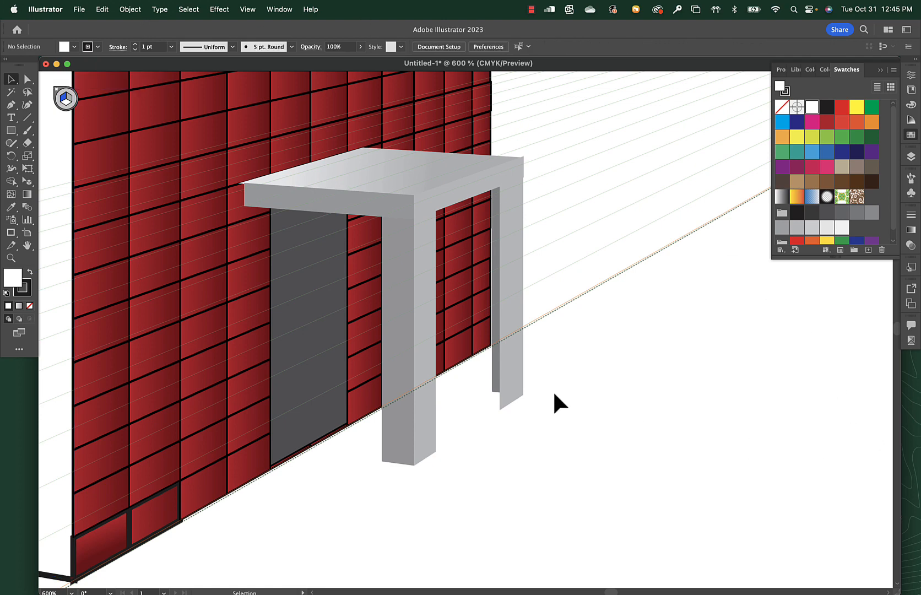
Draw a ground-plane rectangle from the artboard's bottom edge, just below the front building corner, to the right vanishing point.
key("super+minus")
key("super+minus")
key("super+minus")
key("super+minus")
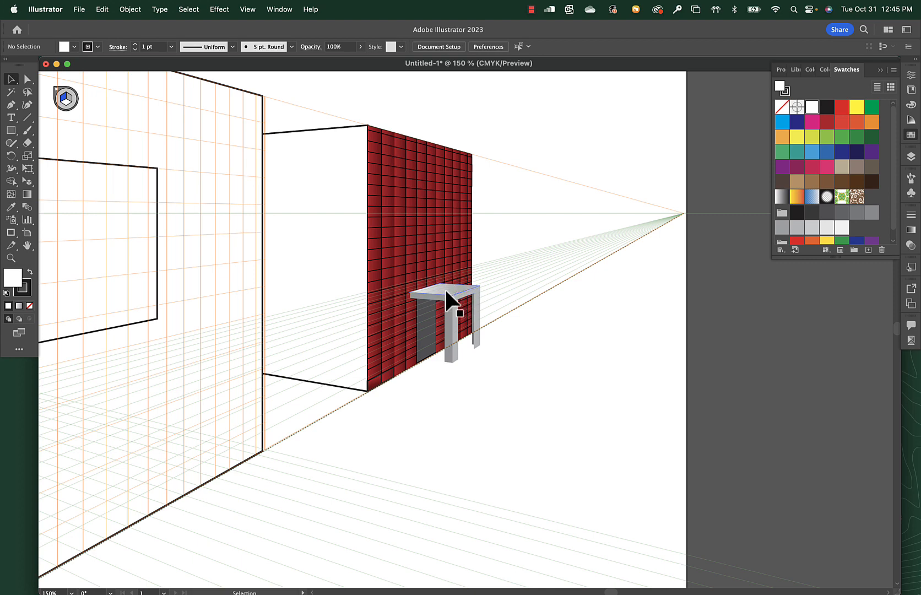
key("super+0")
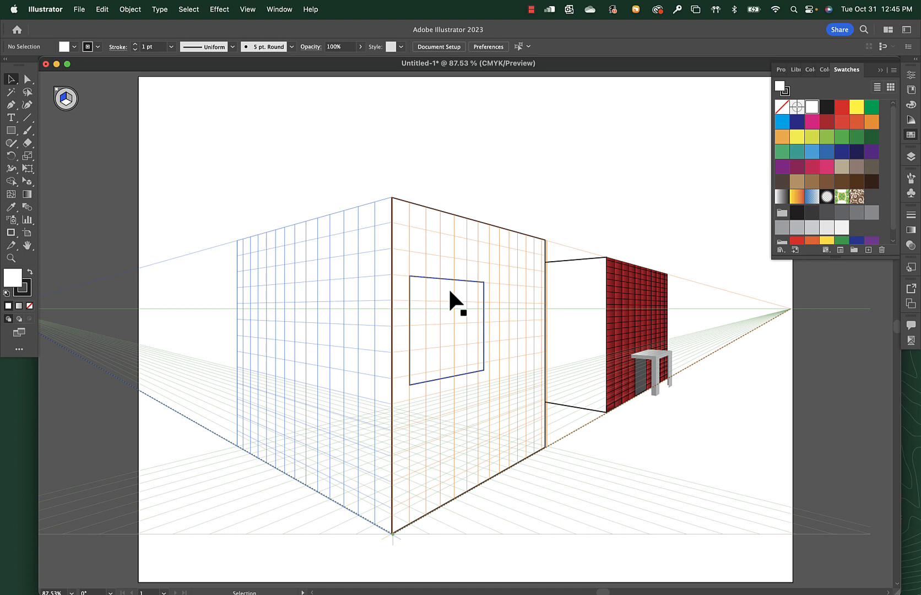
scroll(433, 271, "right", 2)
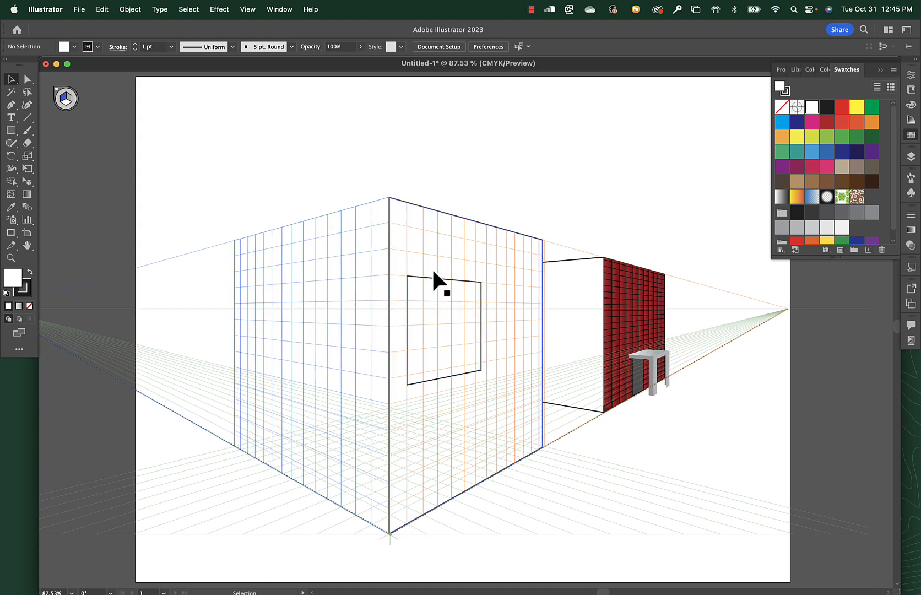
scroll(436, 277, "right", 2)
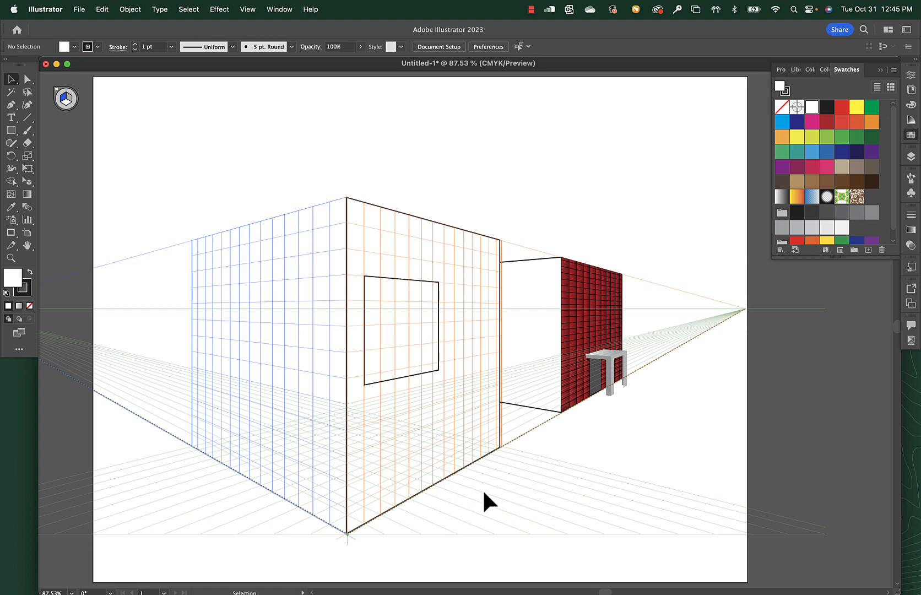
key("m")
left_click(376, 567)
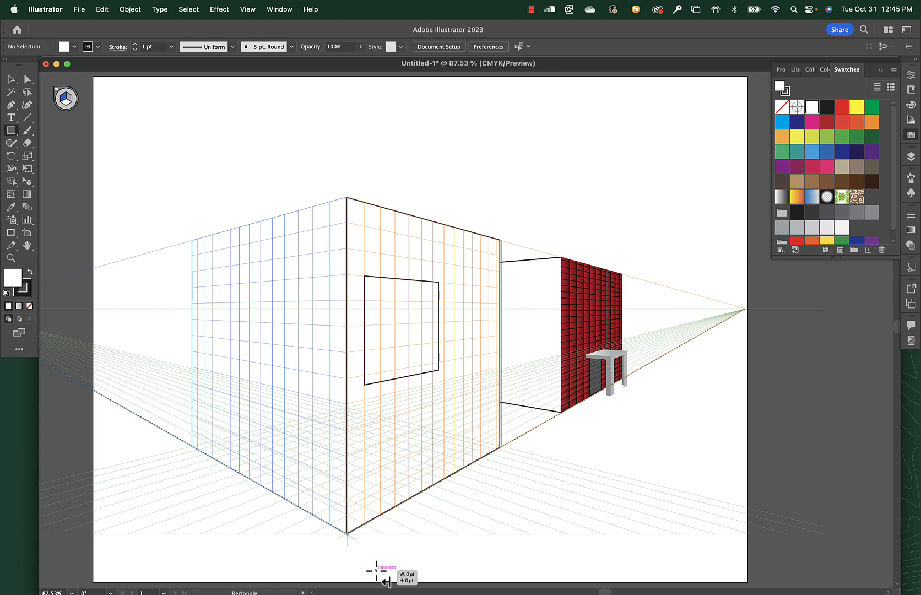
type("2")
key("Escape")
left_click_drag(376, 575, 747, 308)
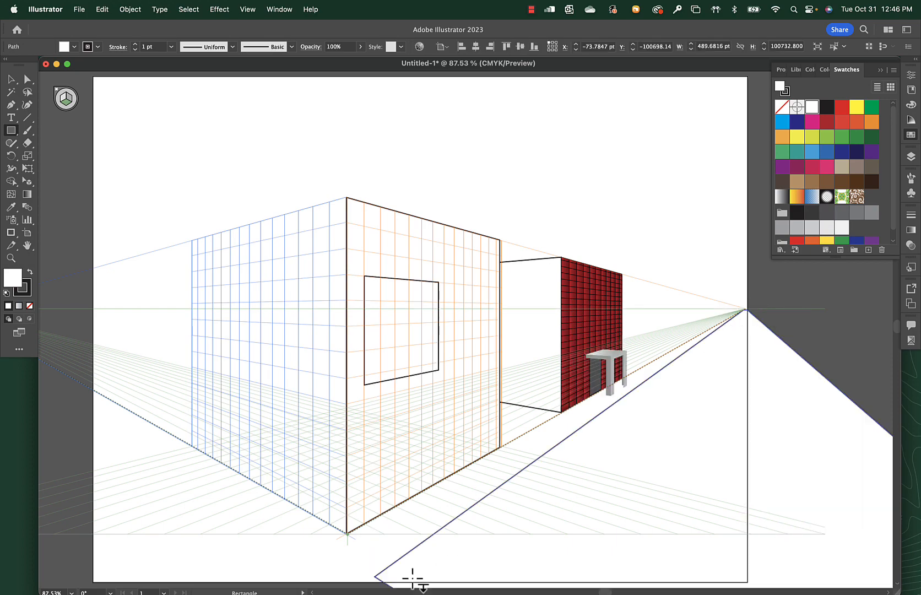
Draw a second ground-plane rectangle from the first one's near corner back towards the left vanishing point.
mouse_move(354, 590)
key("shift+v")
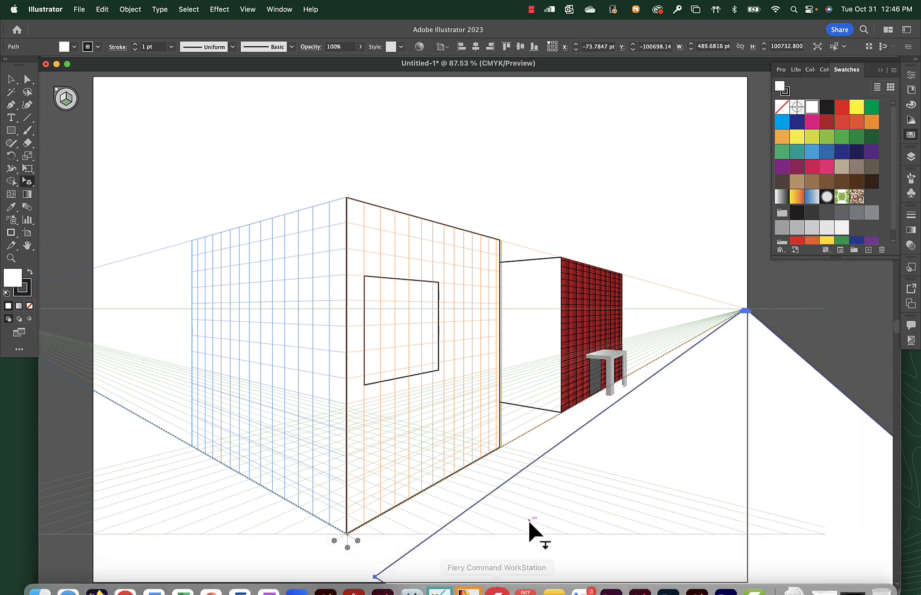
scroll(527, 517, "down", 4)
scroll(482, 508, "down", 4)
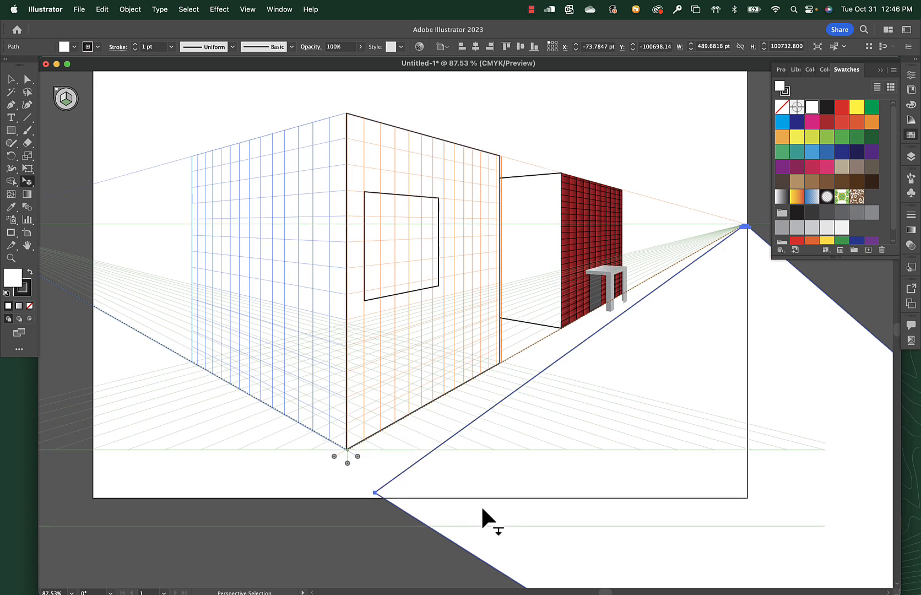
scroll(482, 508, "up", 7)
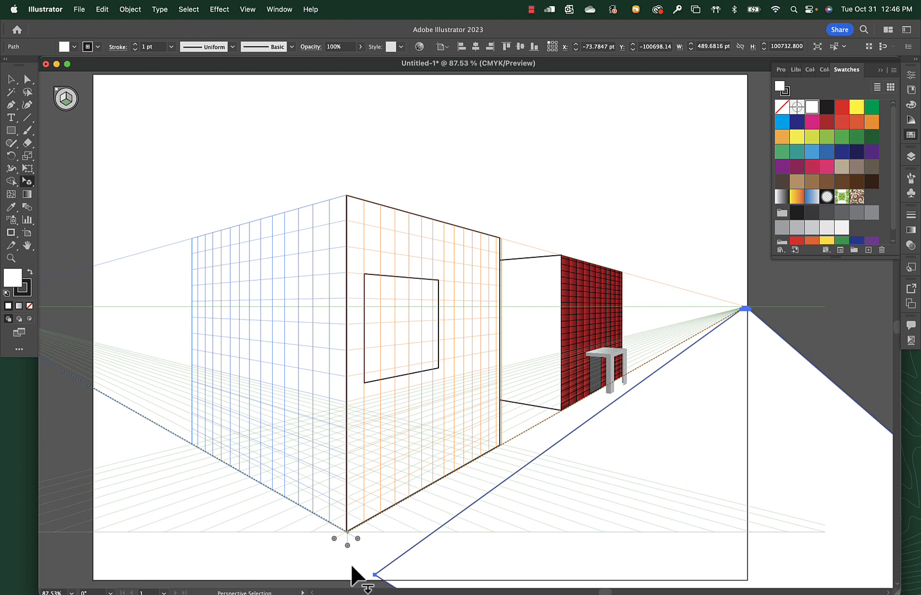
key("m")
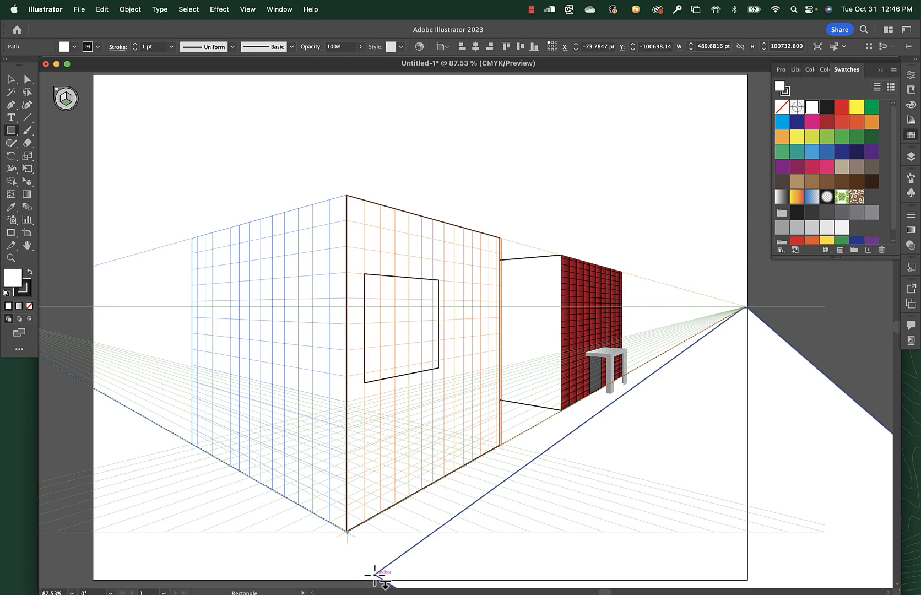
left_click_drag(375, 573, 471, 373)
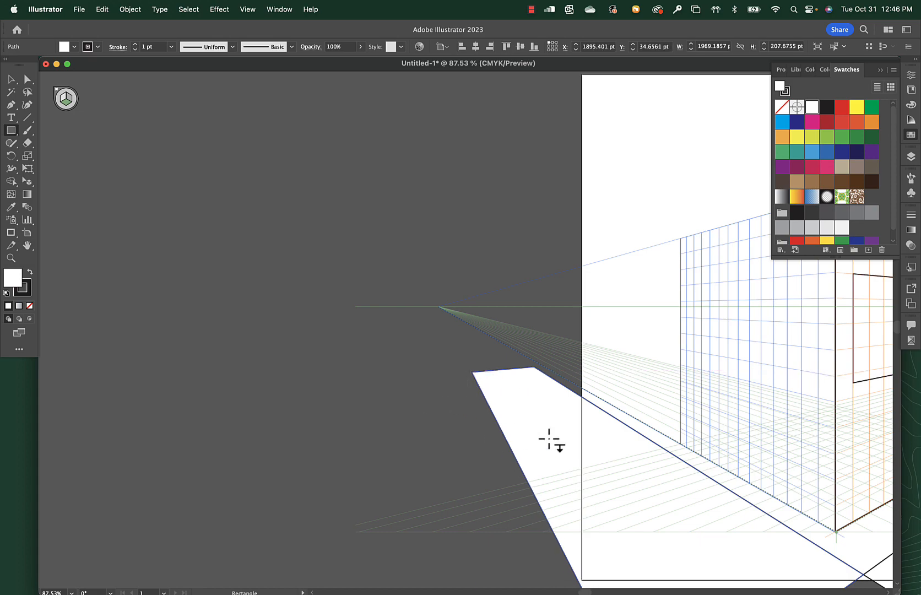
key("space")
left_click_drag(724, 531, 244, 433)
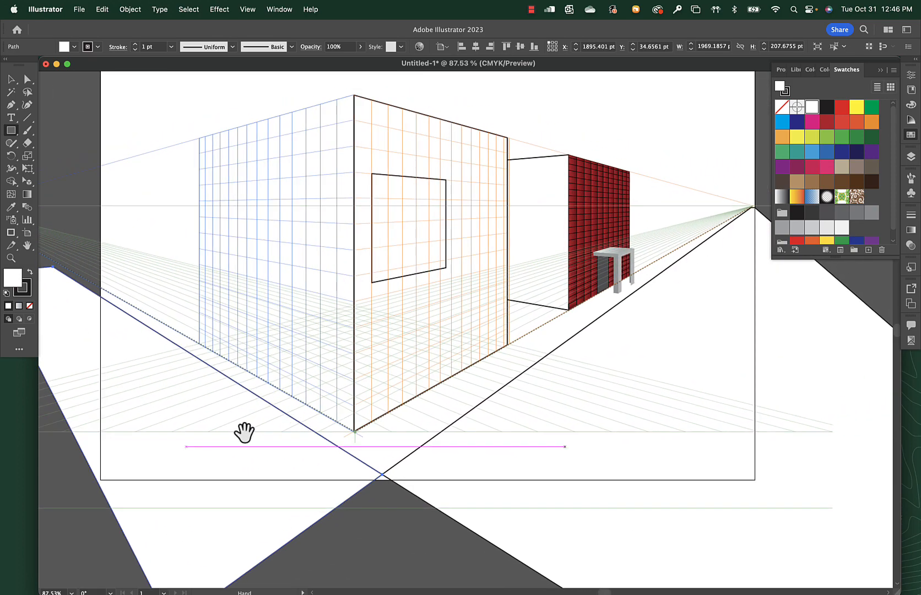
Extend the second ground-plane rectangle slightly past the near corner so it overlaps the first one.
key("shift+v")
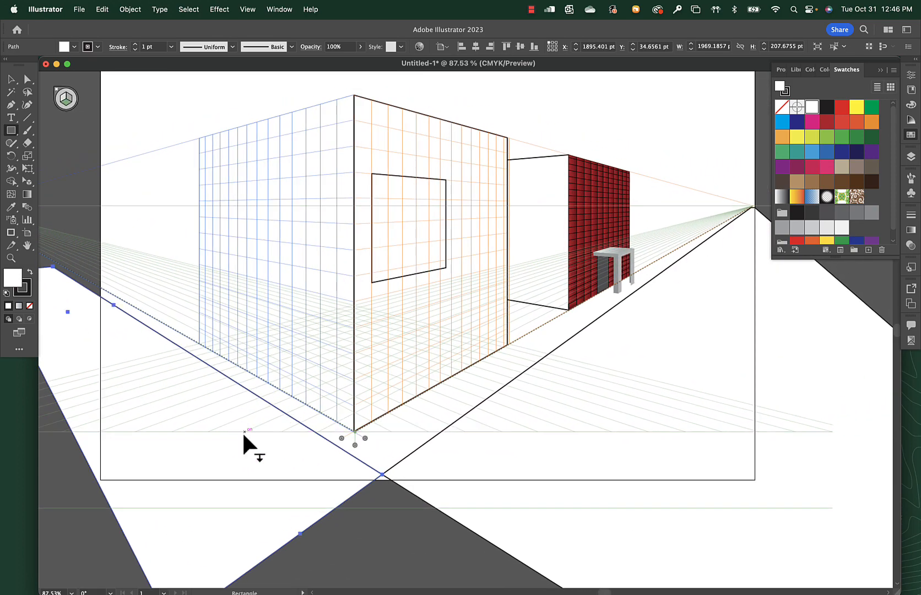
scroll(296, 532, "down", 1)
left_click_drag(297, 533, 456, 473)
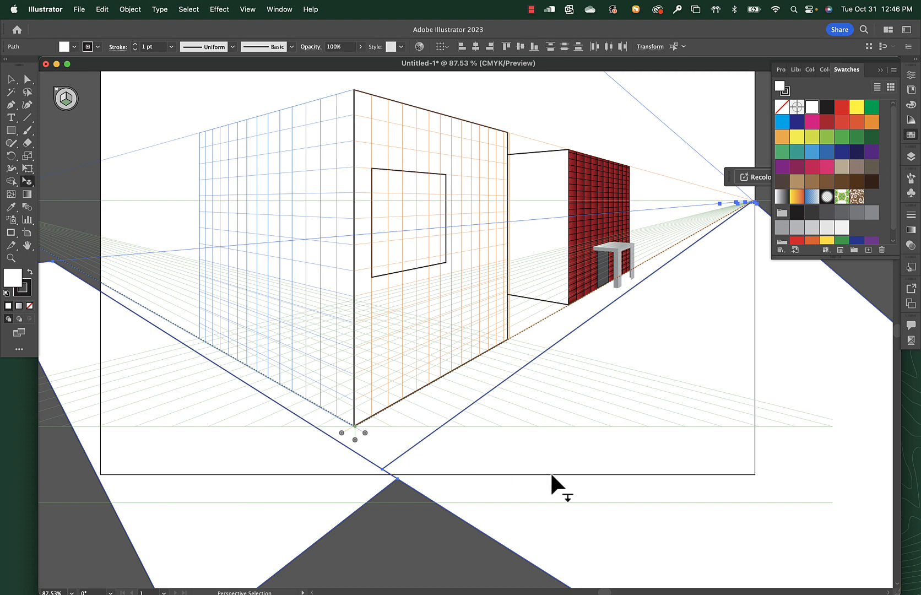
Give both ground-plane rectangles an 81% black (K) fill with no stroke, and deselect.
key("shift+x")
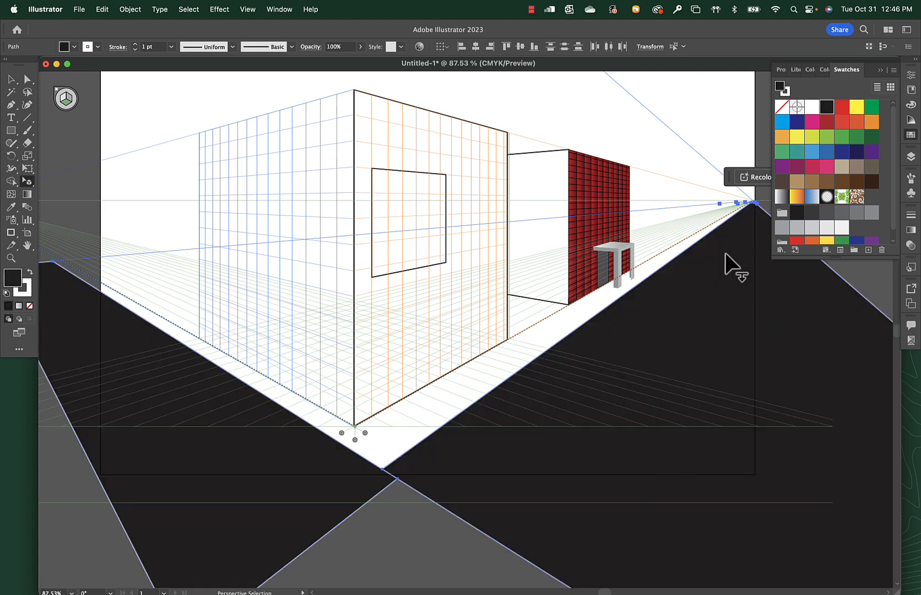
left_click(788, 93)
left_click(781, 106)
left_click(777, 87)
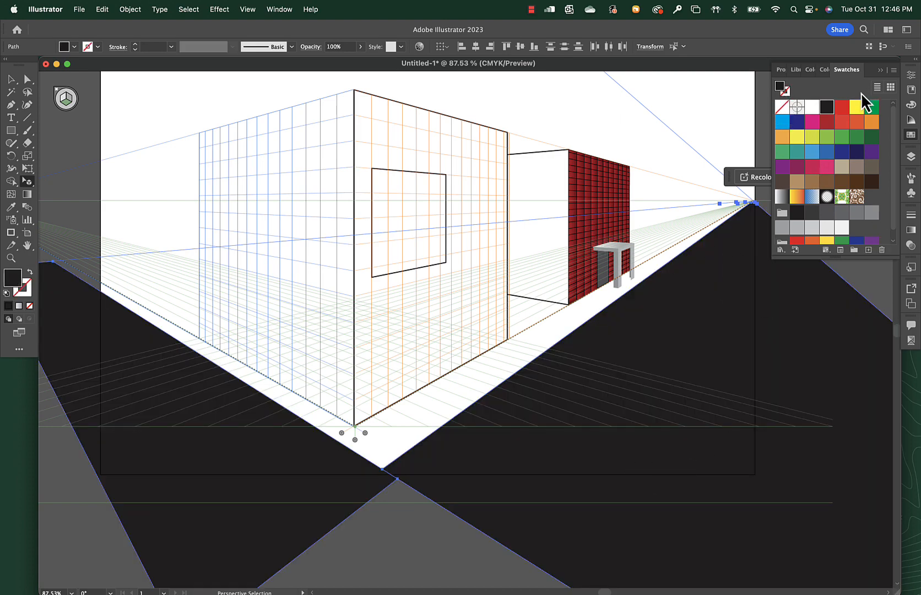
left_click(911, 104)
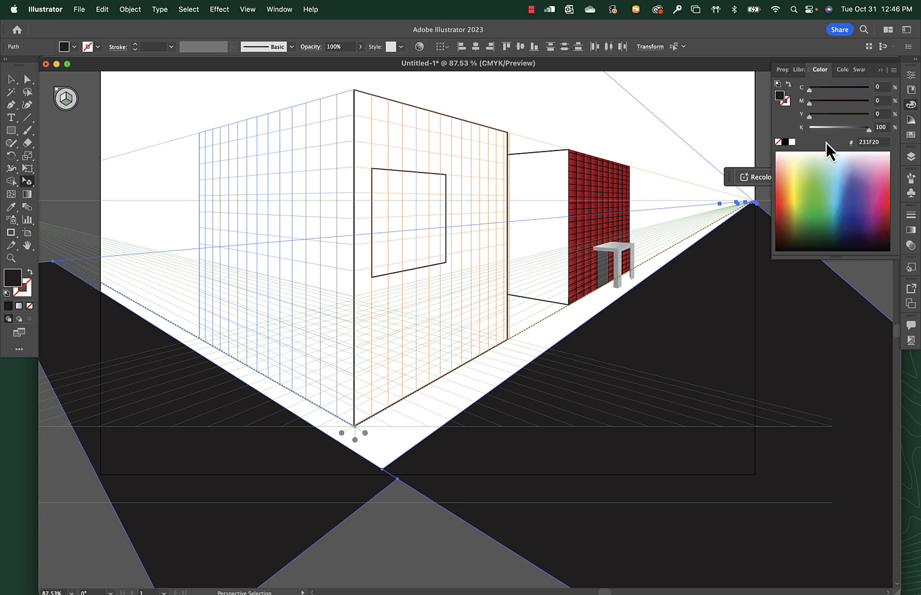
left_click_drag(862, 129, 857, 129)
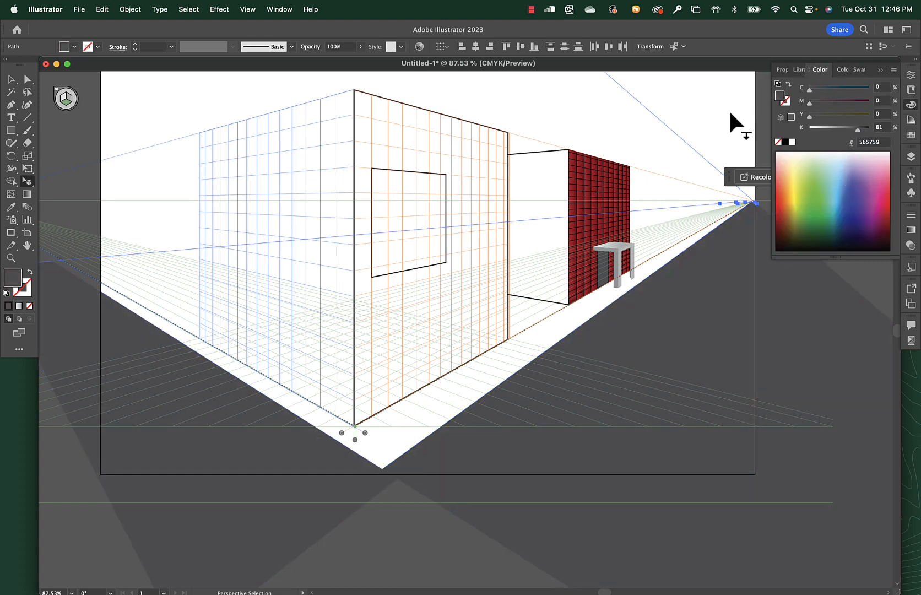
left_click(718, 296)
scroll(718, 295, "left", 2)
scroll(718, 295, "up", 5)
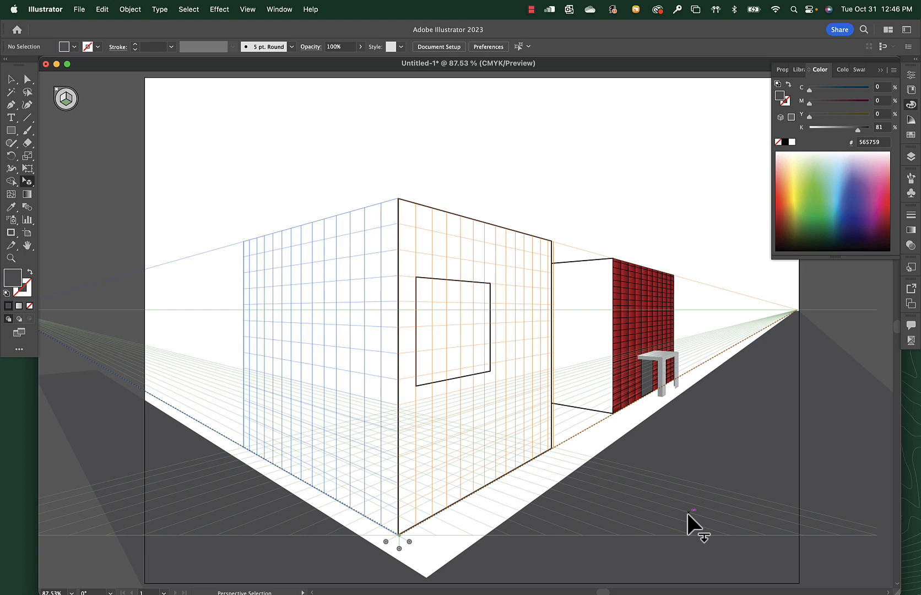
Draw a ground-plane line along the right-hand road's edge towards the vanishing point and move it onto the middle of the road.
key("backslash")
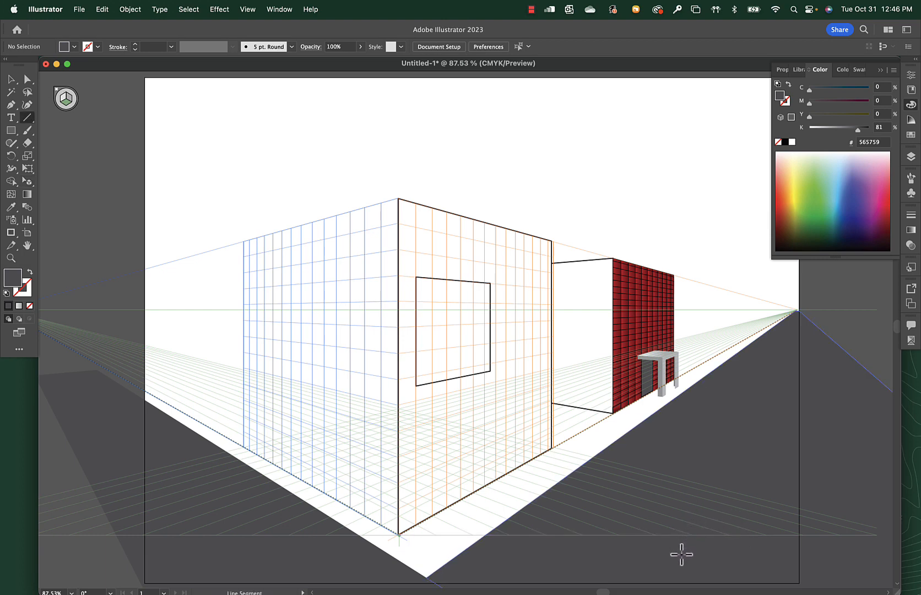
mouse_move(678, 554)
left_mouse_down()
mouse_move(697, 512)
mouse_move(818, 351)
mouse_move(838, 359)
left_mouse_up()
key("super+z")
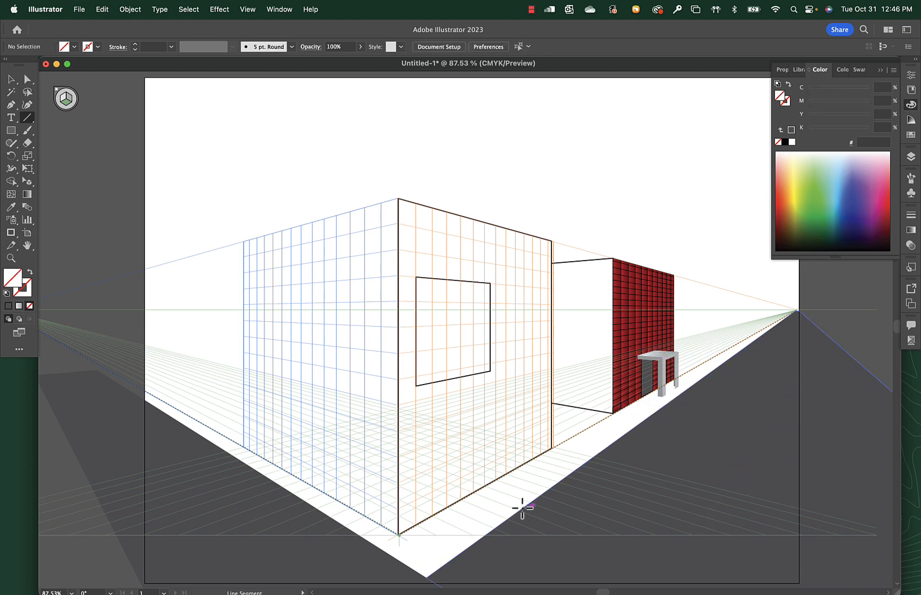
left_click_drag(519, 512, 753, 342)
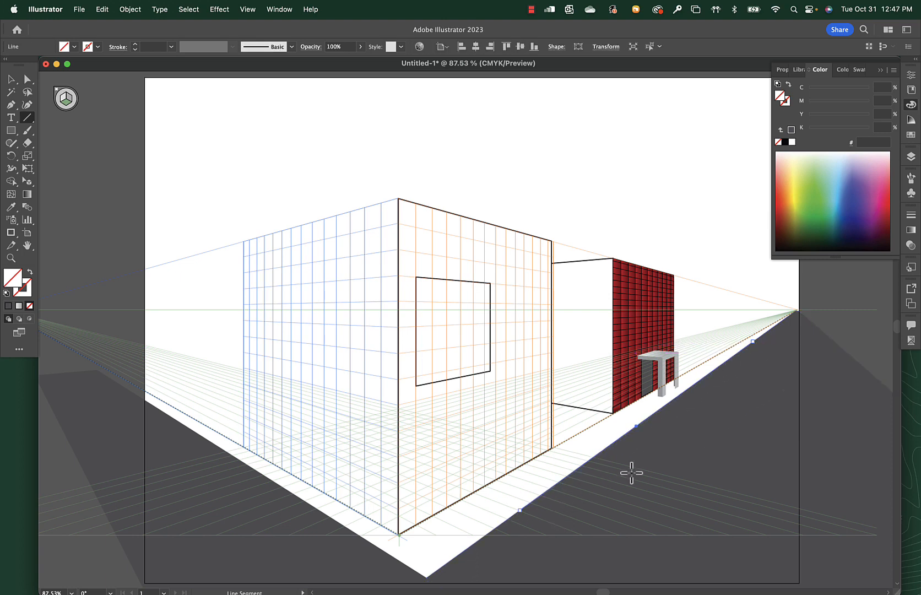
key("shift+v")
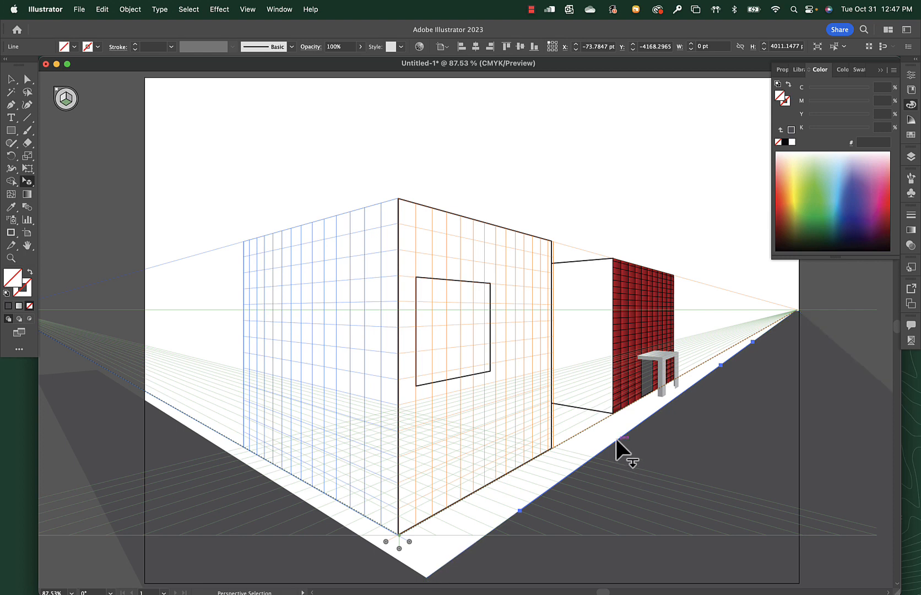
left_click_drag(616, 439, 743, 466)
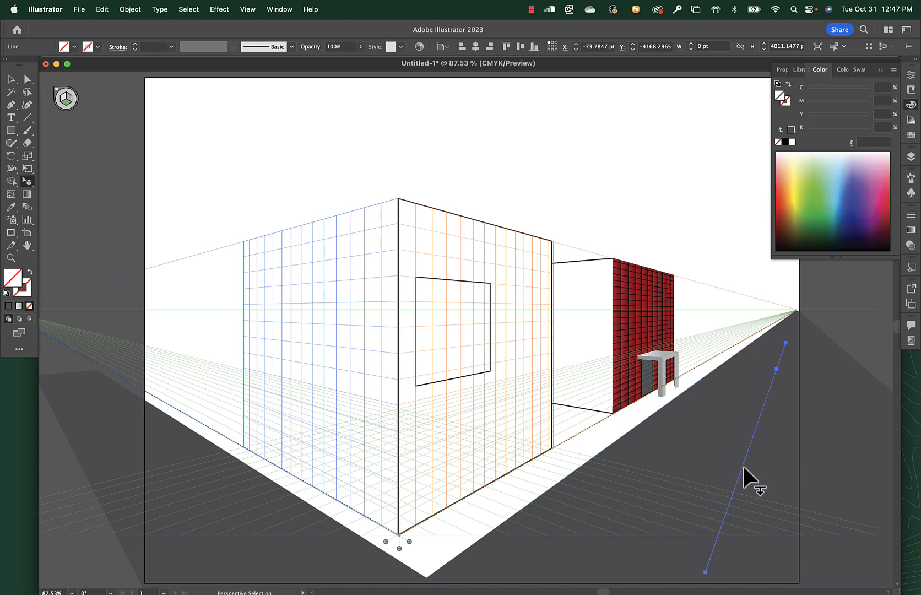
Give the road line a yellow stroke (#FEEC5D) with an 11 pt weight.
left_click(795, 167)
left_click(795, 165)
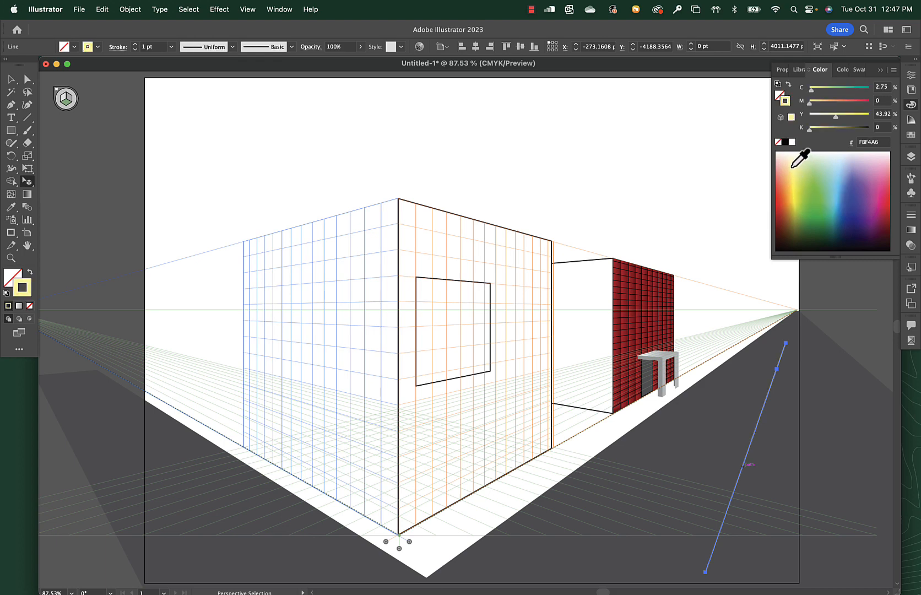
mouse_move(789, 213)
left_mouse_down()
mouse_move(792, 161)
mouse_move(793, 182)
left_mouse_up()
left_click(135, 44)
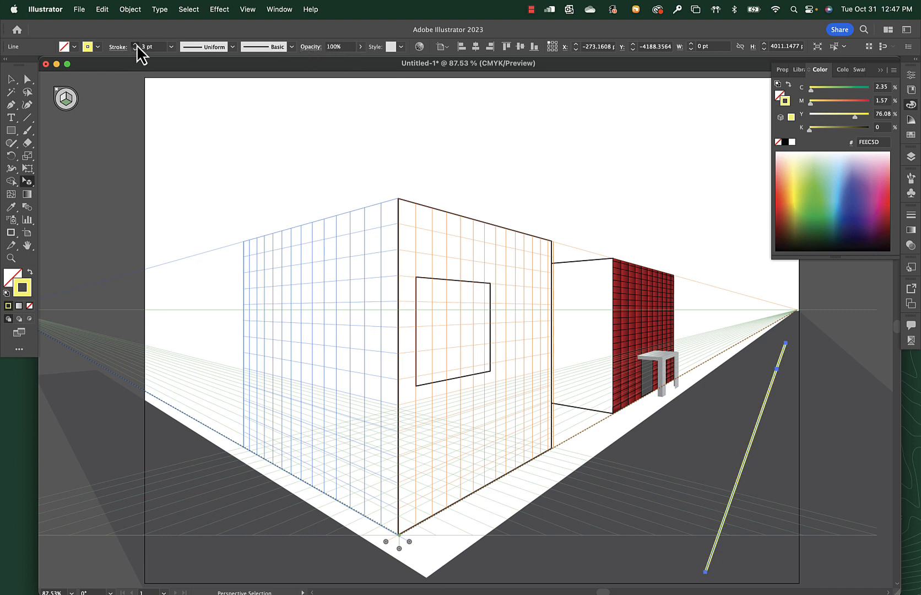
left_click(136, 44)
left_click(135, 44)
left_click(135, 44)
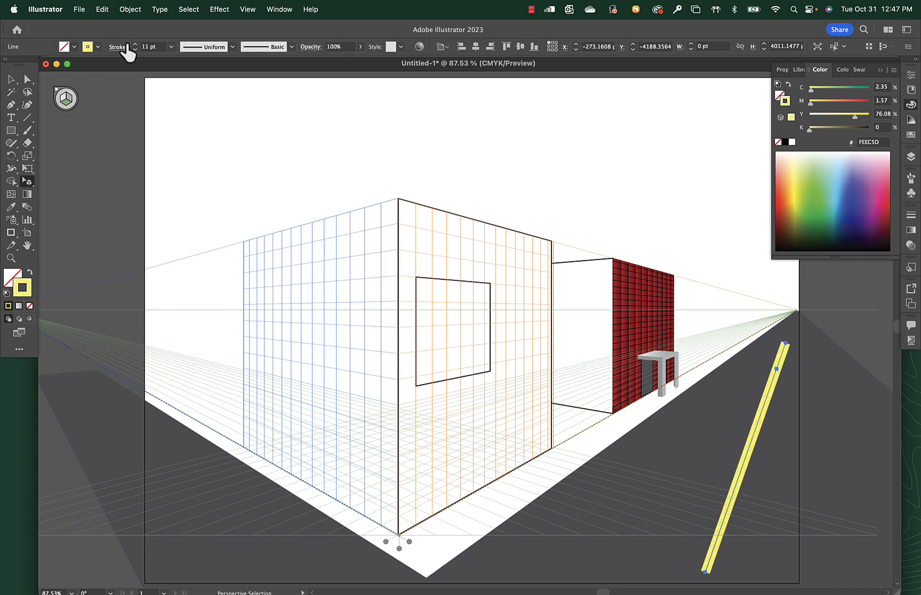
Turn the yellow road line into a dashed line and deselect it.
left_click(118, 47)
left_click(23, 120)
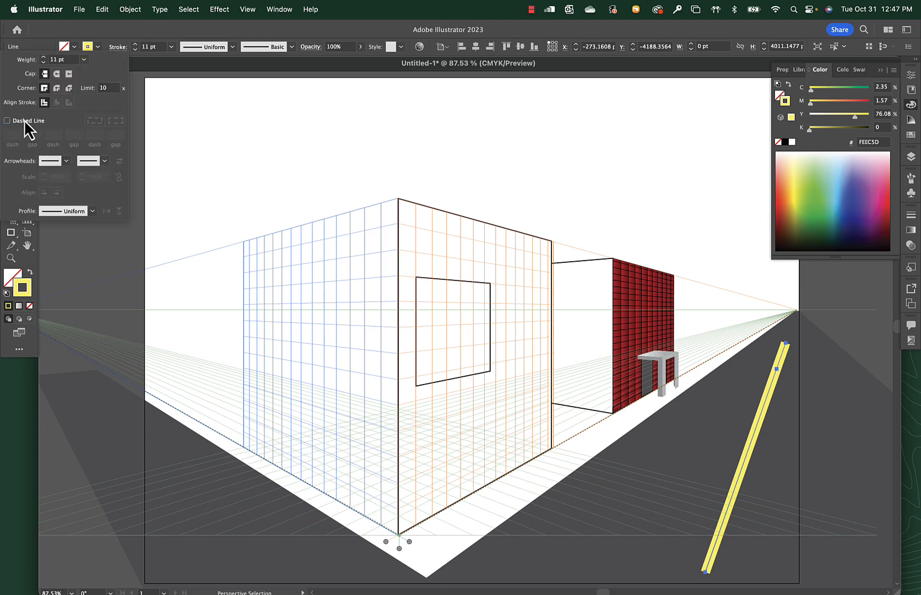
left_click(72, 27)
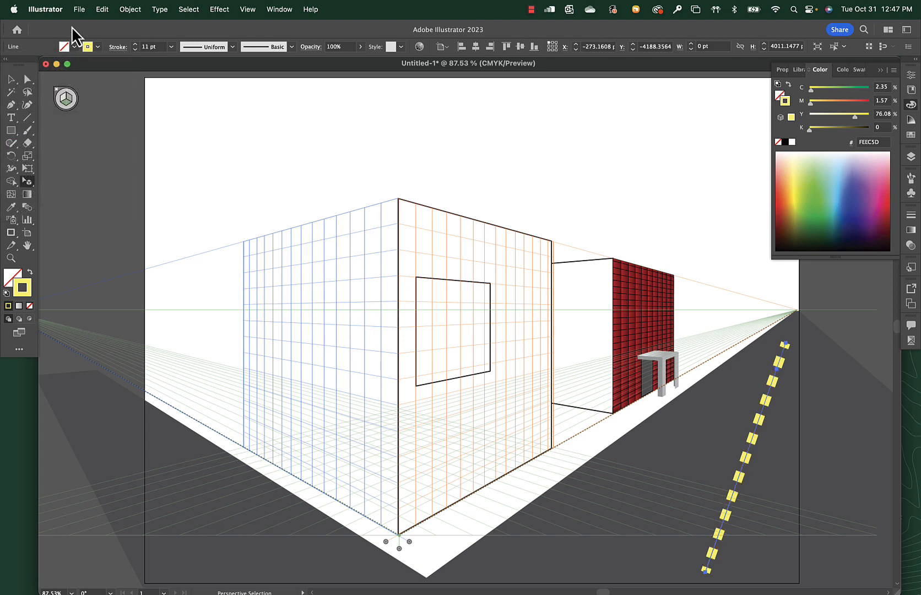
left_click(759, 329)
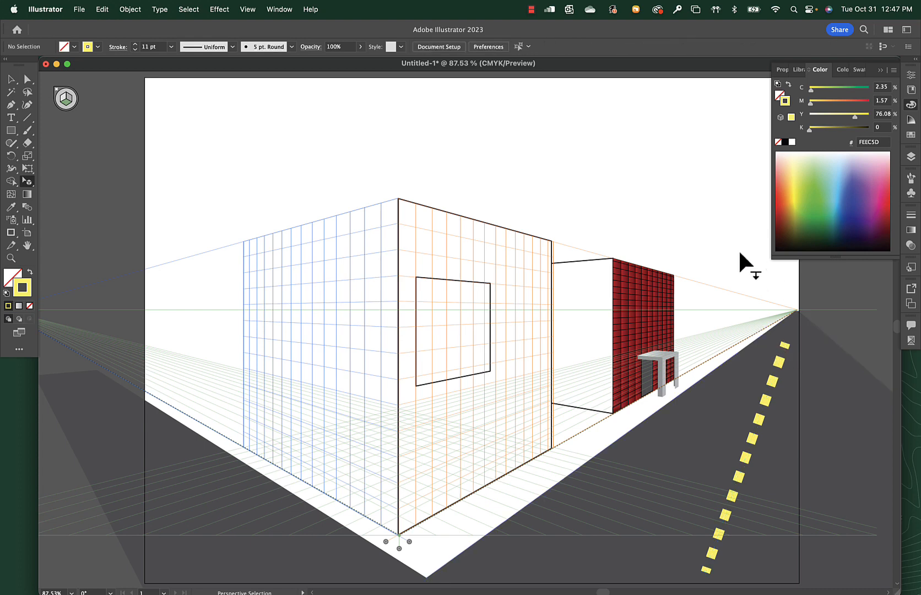
Deactivate the perspective planes and draw a flat rectangle from the artboard's upper-left corner to its right side, below the horizon.
scroll(474, 199, "right", 3)
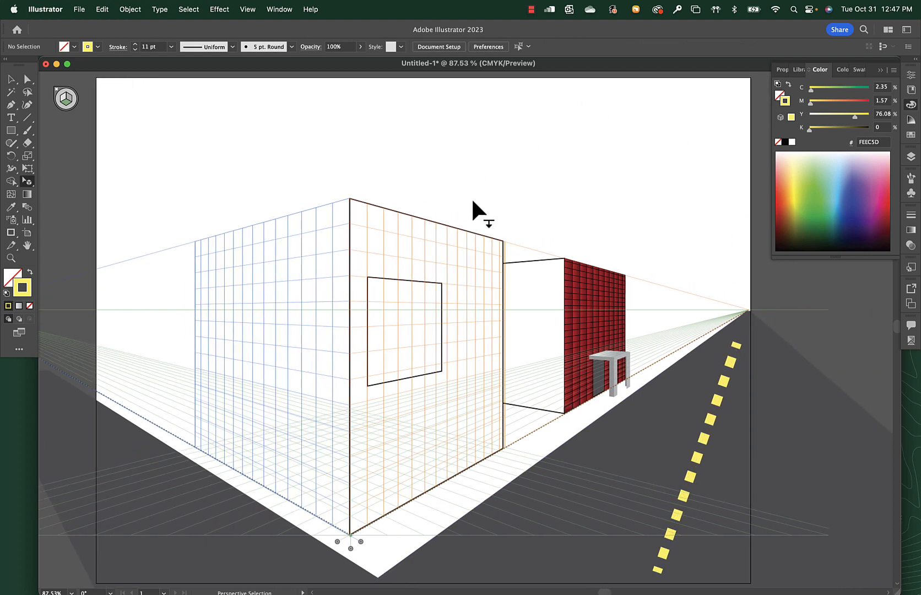
left_click(72, 93)
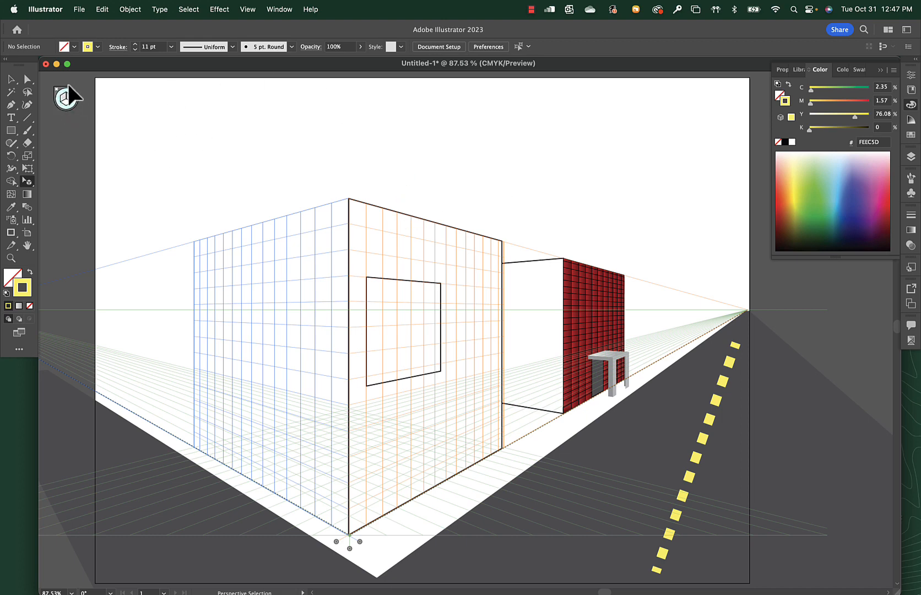
key("m")
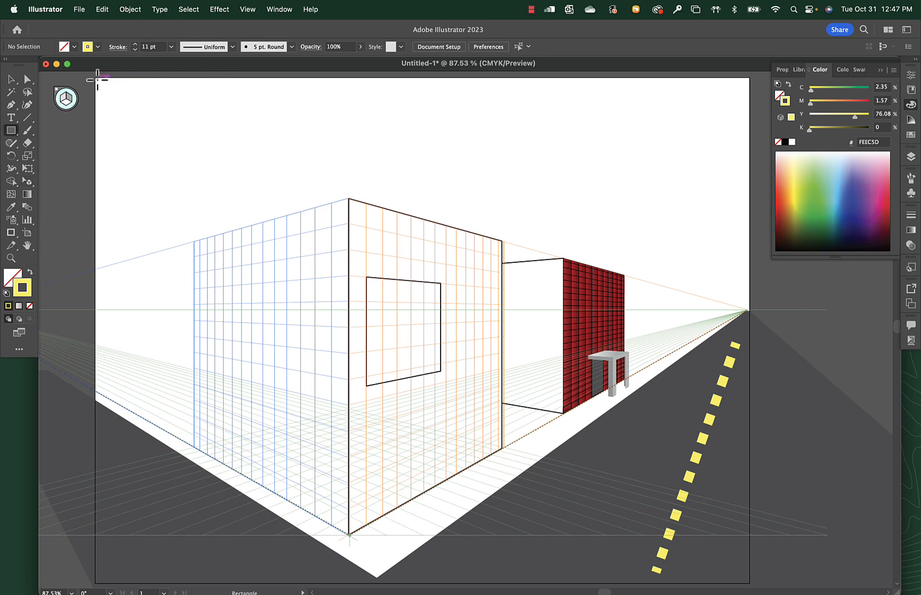
left_click_drag(96, 79, 747, 405)
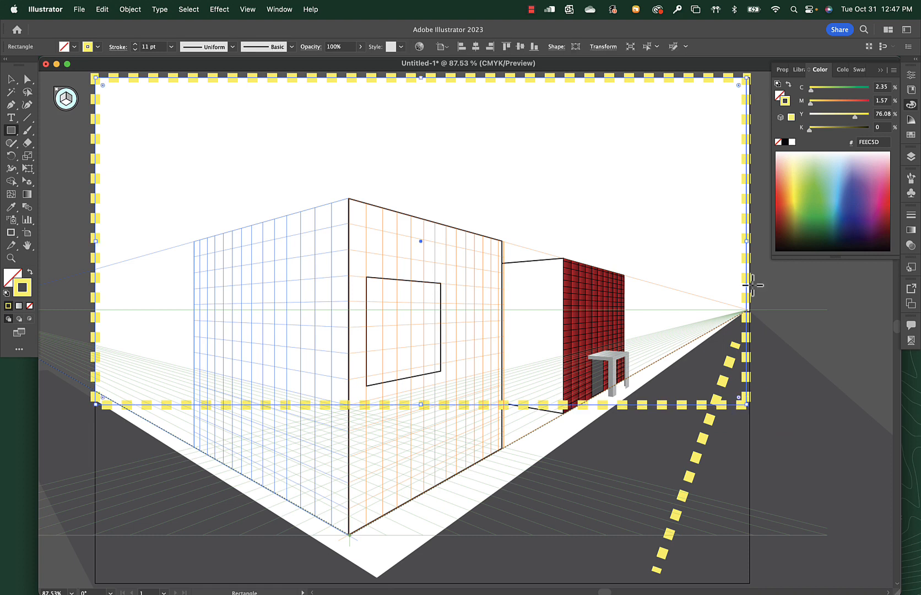
Remove the flat rectangle's stroke and fill it with light blue (#88D5F7) as the sky.
left_click(778, 142)
left_click(786, 102)
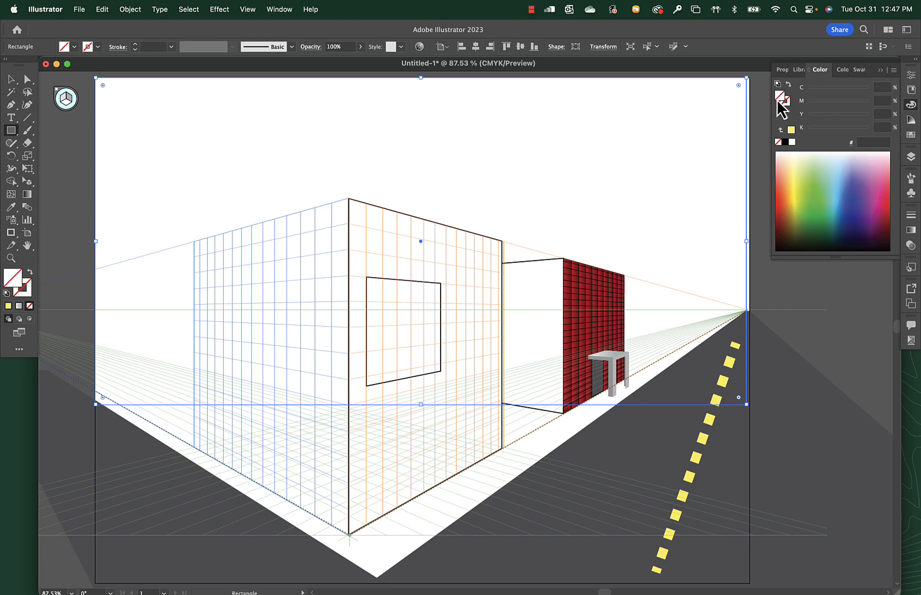
left_click(841, 175)
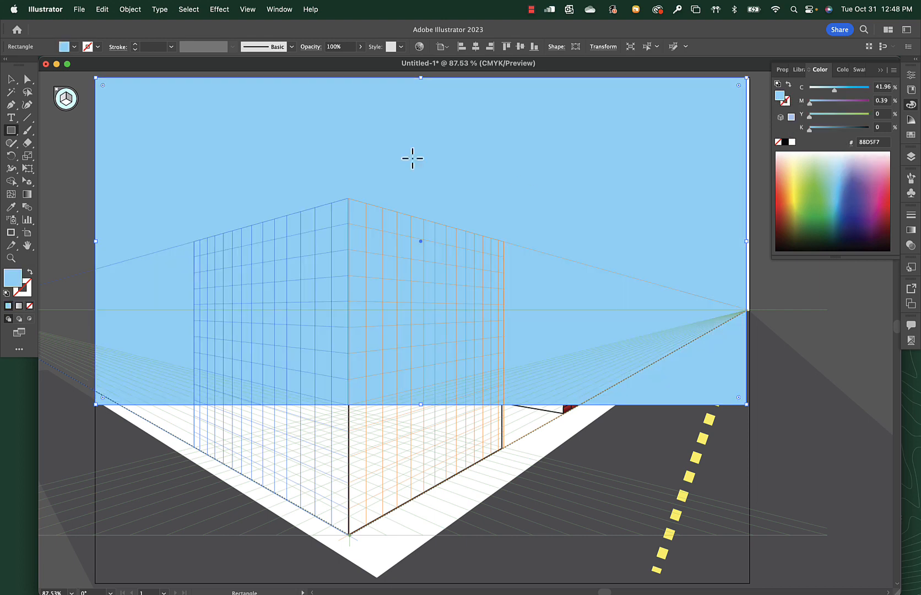
Widen the sky rectangle to the artboard's right edge, send it to the back and deselect it.
left_click(11, 79)
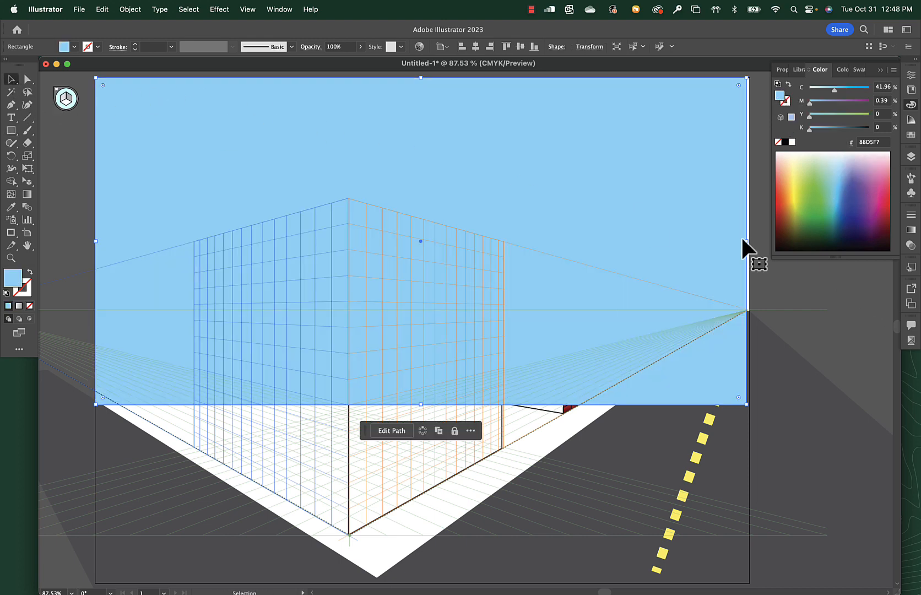
left_click_drag(746, 241, 750, 241)
key("super+shift+bracketleft")
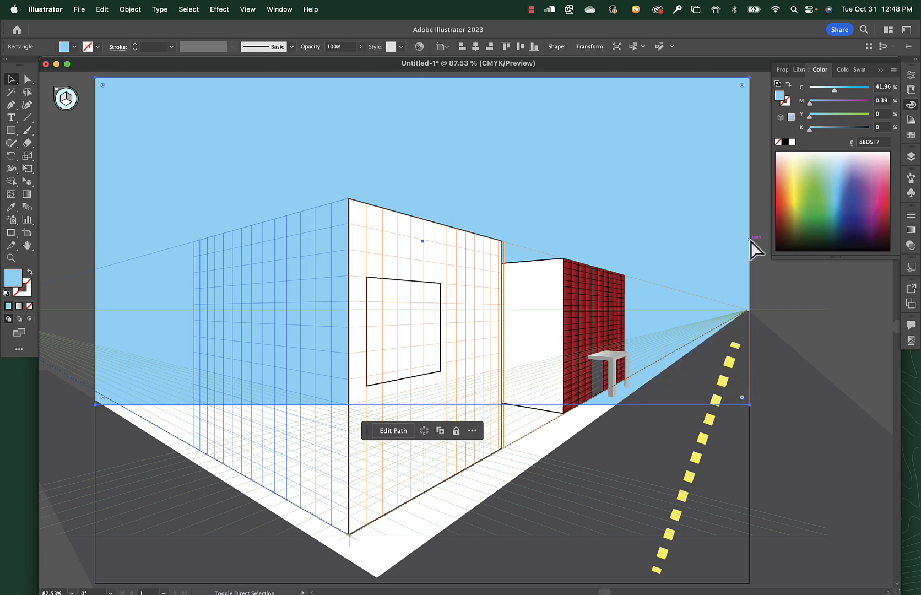
left_click(795, 290)
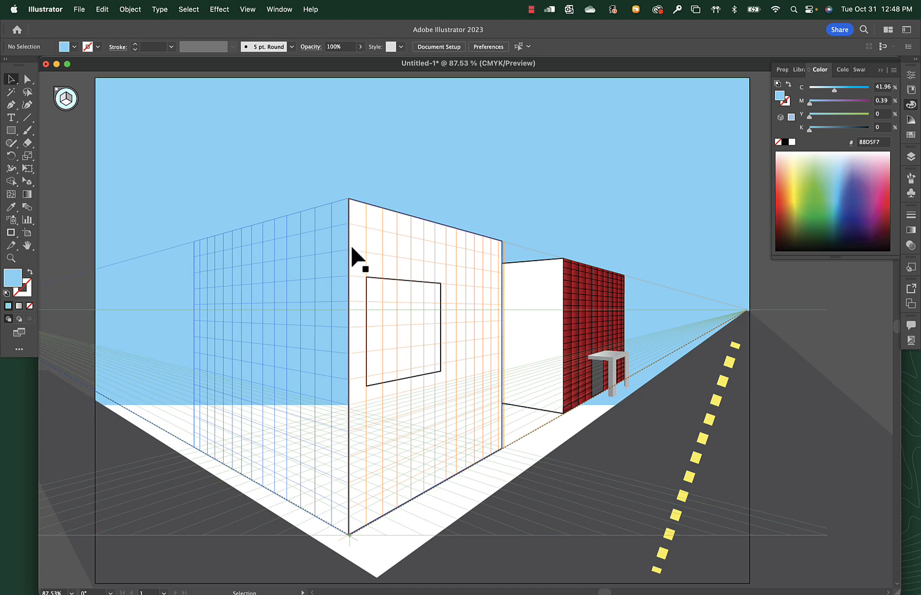
Draw a left-plane wall from the front building corner to the artboard's left edge, with the default white fill and black stroke.
key("m")
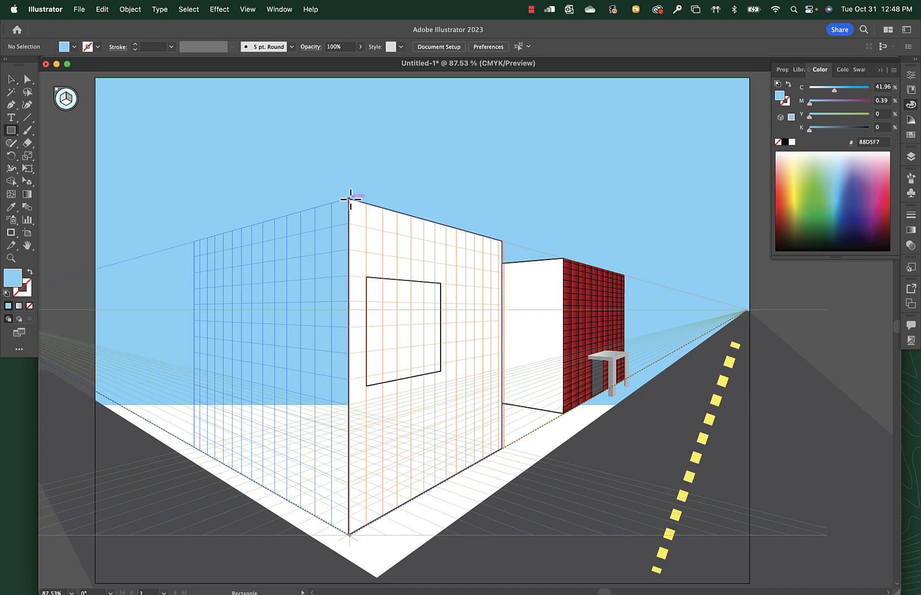
left_click_drag(348, 198, 101, 363)
key("super+z")
key("1")
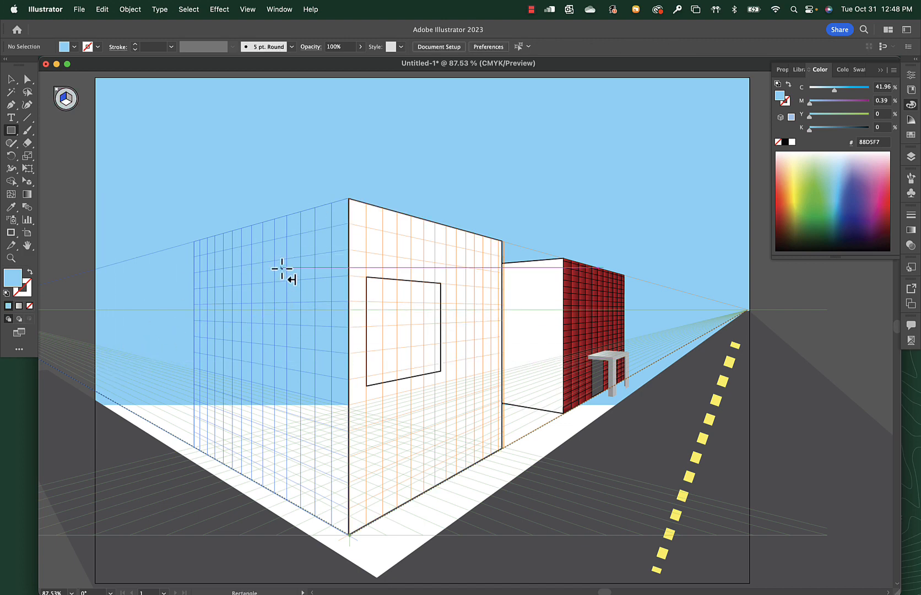
left_click_drag(348, 198, 94, 393)
key("d")
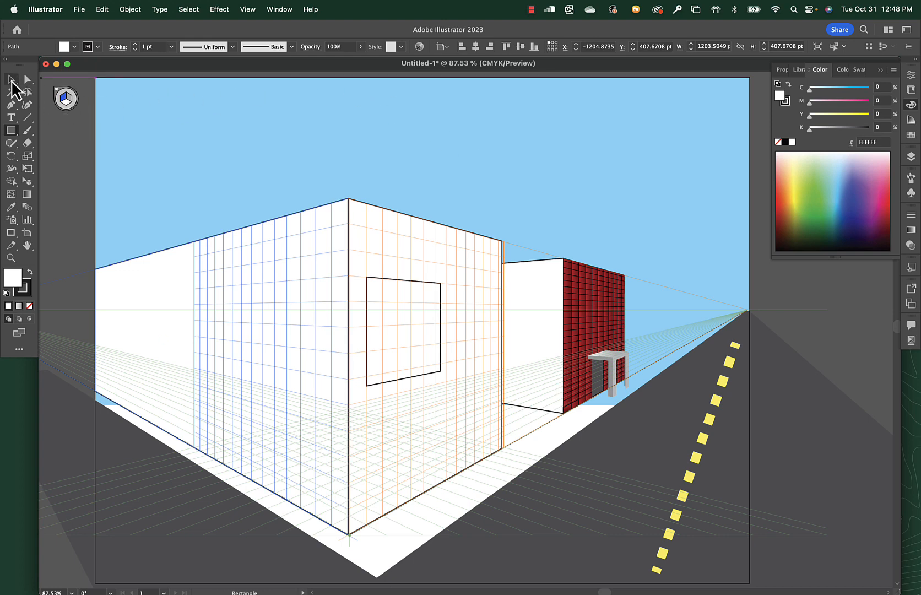
Raise the sky rectangle's bottom edge to the horizon line and deselect it.
left_click(11, 79)
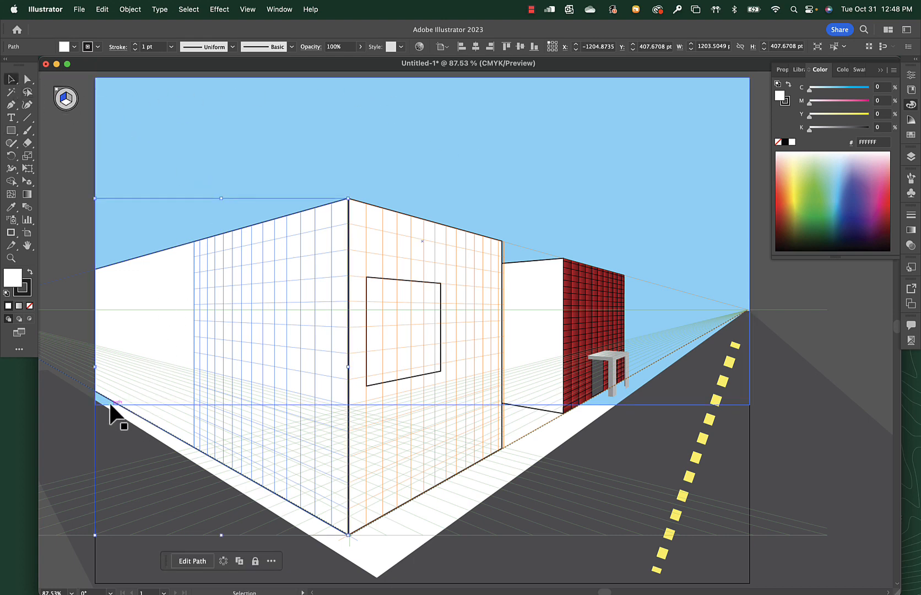
left_click(675, 282)
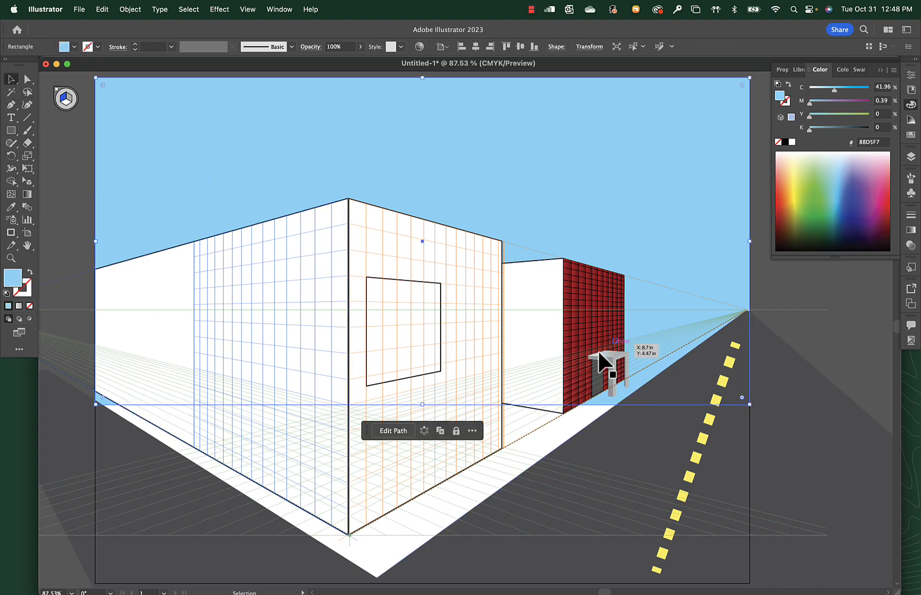
left_click_drag(422, 405, 432, 312)
left_click(793, 291)
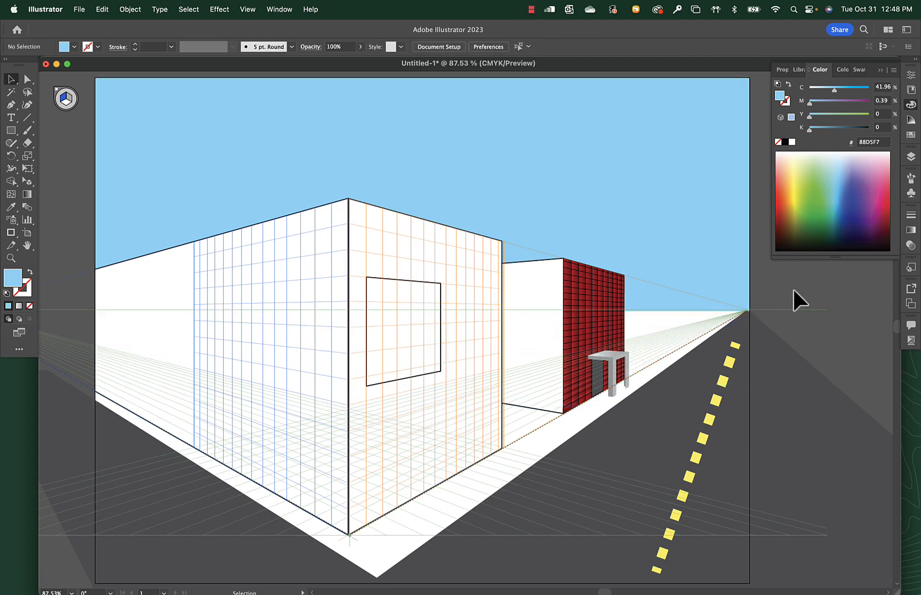